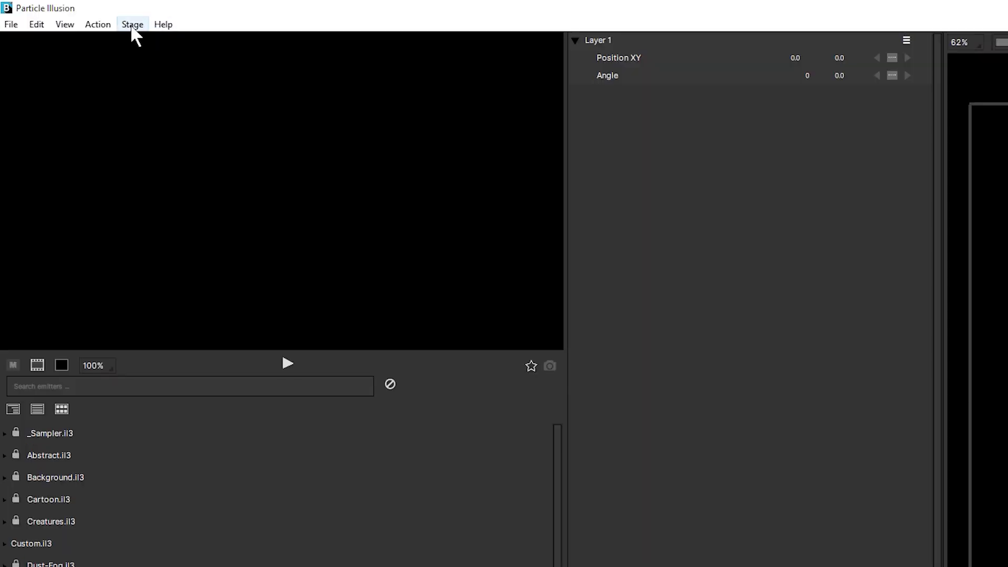
# Step: Set the project to the HDTV 1080 25 preset (1920×1080, 25 fps) with a 250-frame duration
pyautogui.click(132, 29)
pyautogui.moveTo(75, 26)
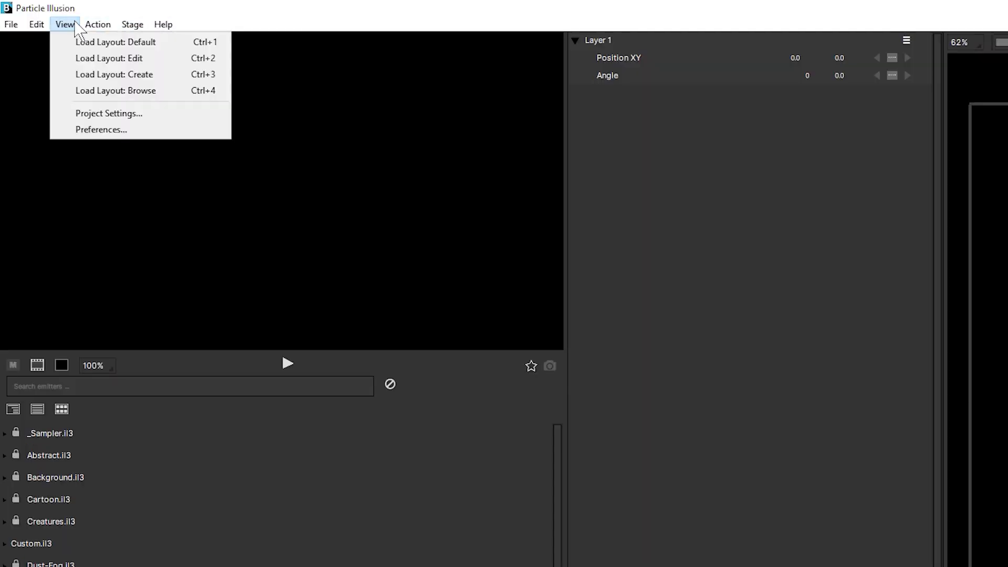
pyautogui.click(201, 120)
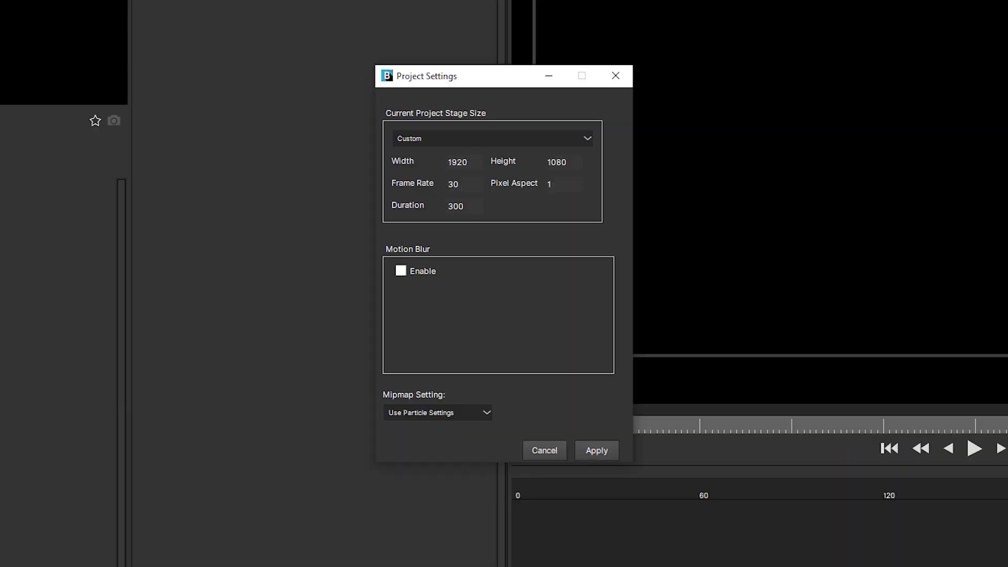
pyautogui.click(589, 140)
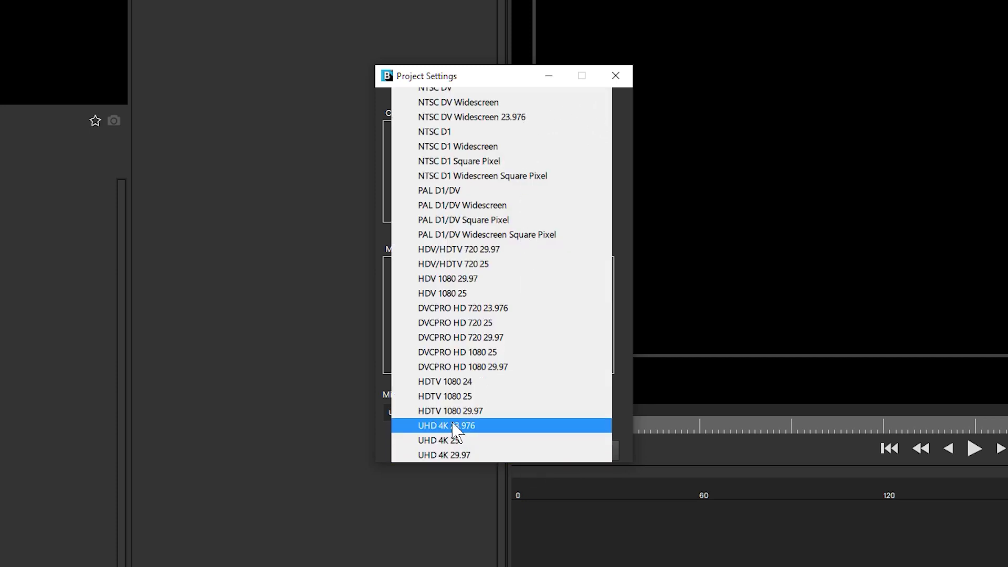
pyautogui.click(496, 398)
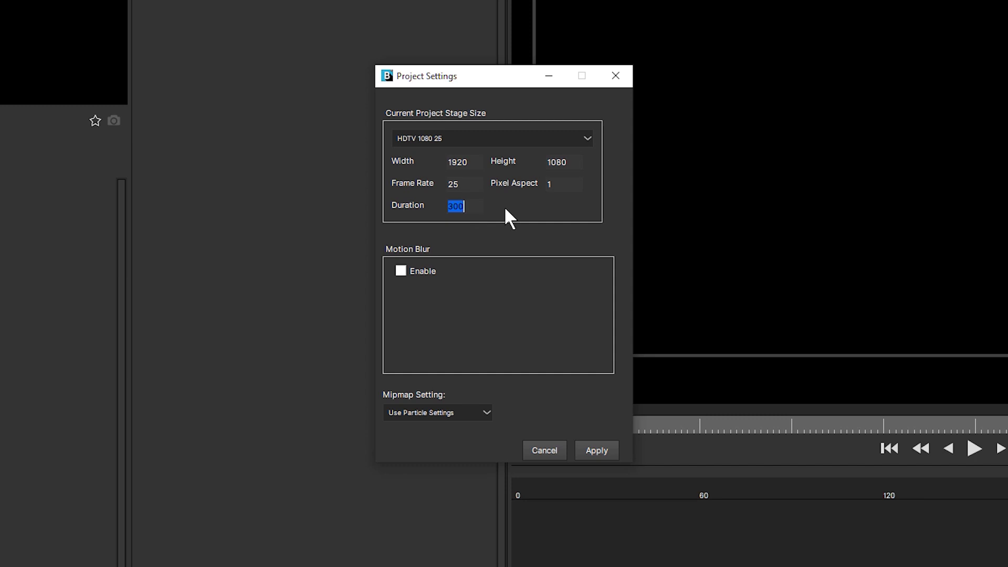
pyautogui.write('250')
pyautogui.click(607, 451)
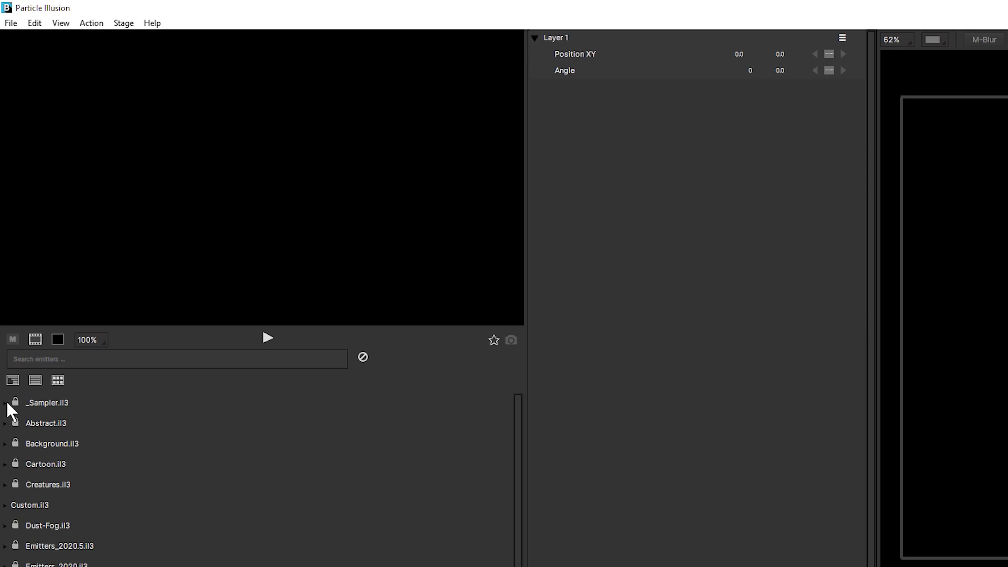
pyautogui.click(4, 232)
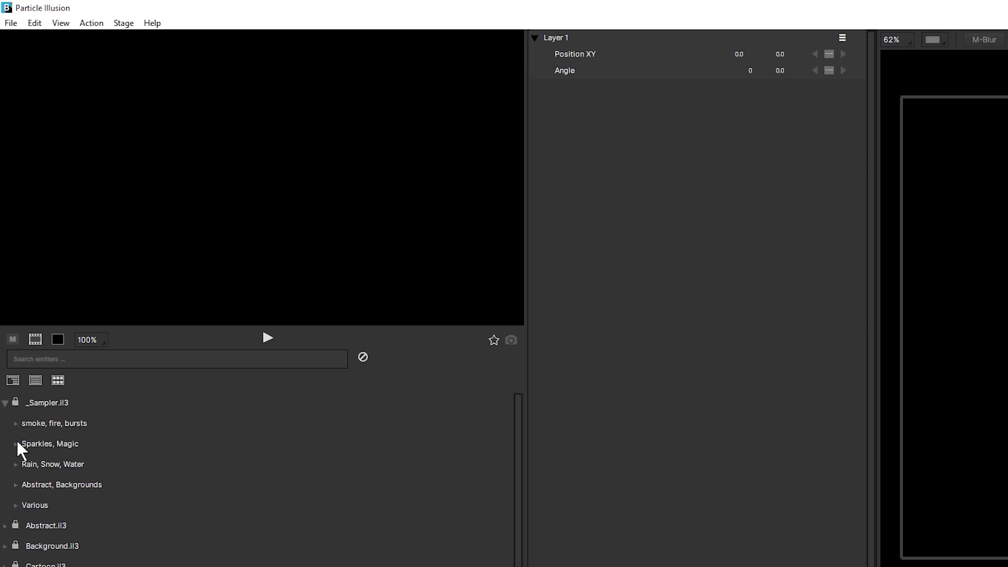
pyautogui.click(13, 424)
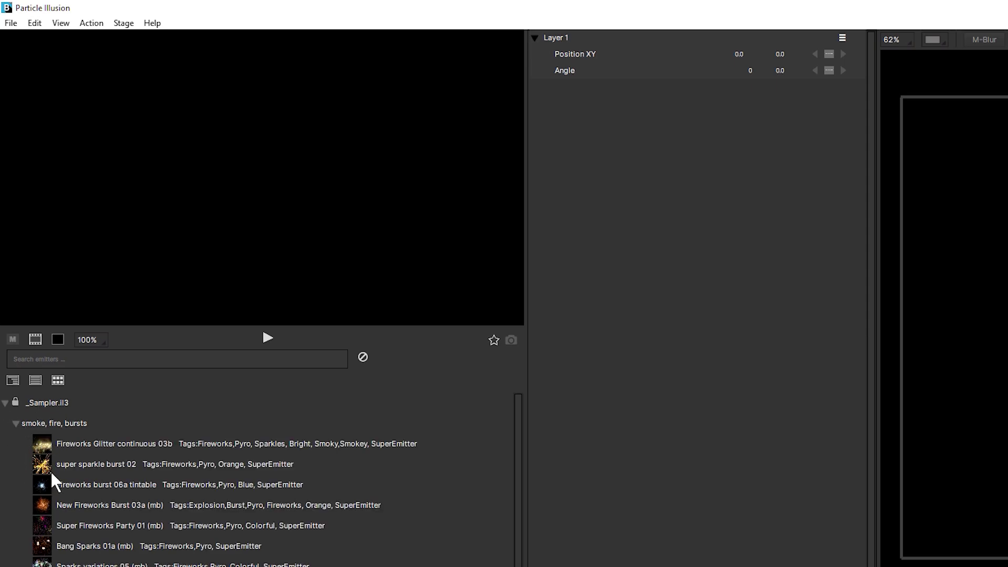
pyautogui.click(42, 464)
pyautogui.click(40, 504)
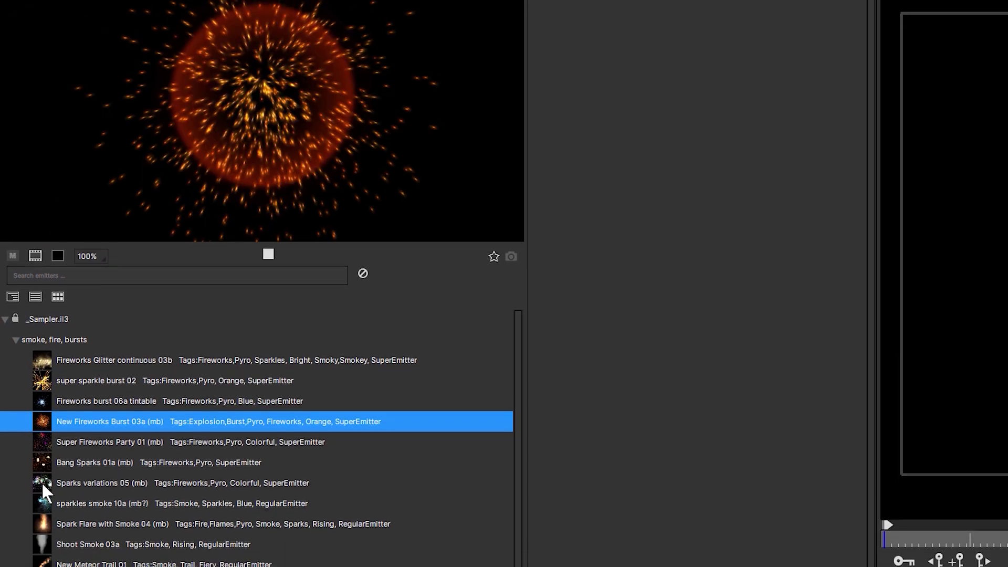
pyautogui.click(42, 481)
pyautogui.click(42, 544)
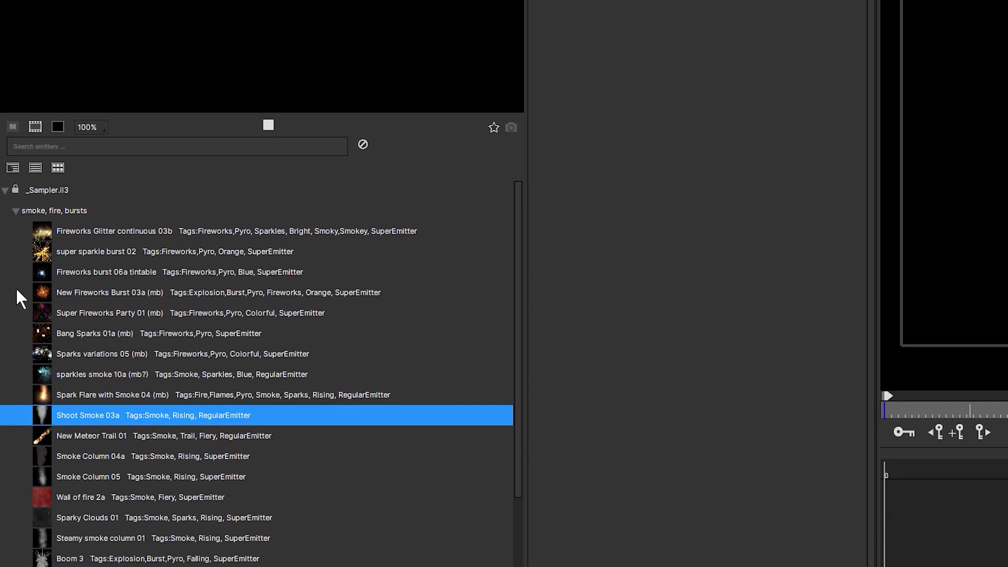
pyautogui.click(42, 277)
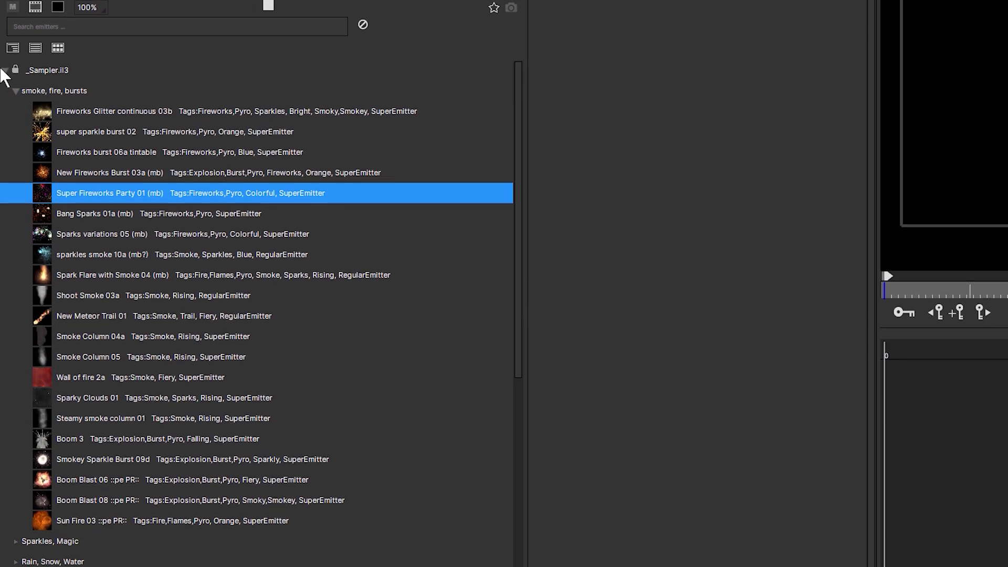
pyautogui.click(6, 154)
pyautogui.click(87, 13)
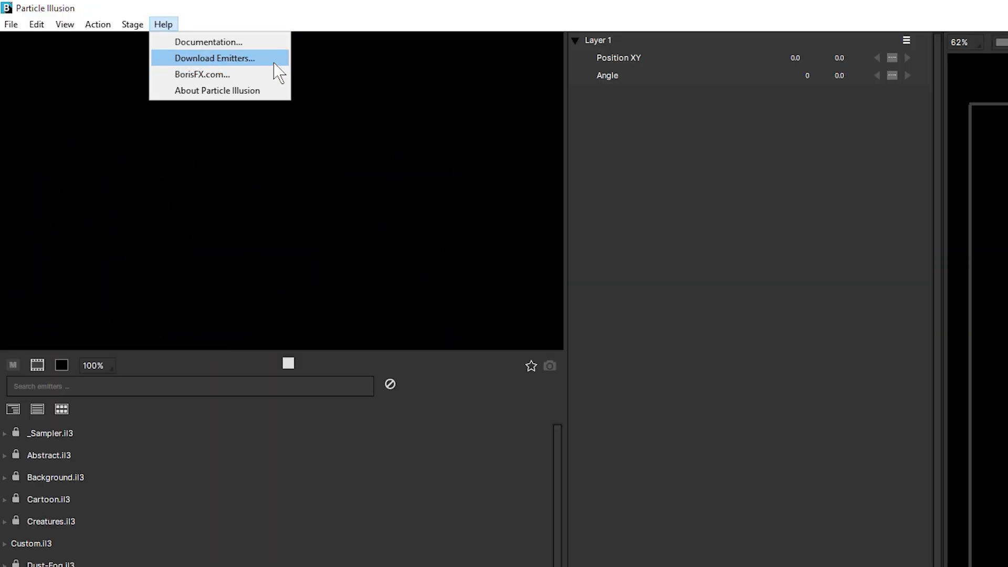
# Step: Open the Boris FX emitter download page and download the emitter libraries
pyautogui.click(269, 59)
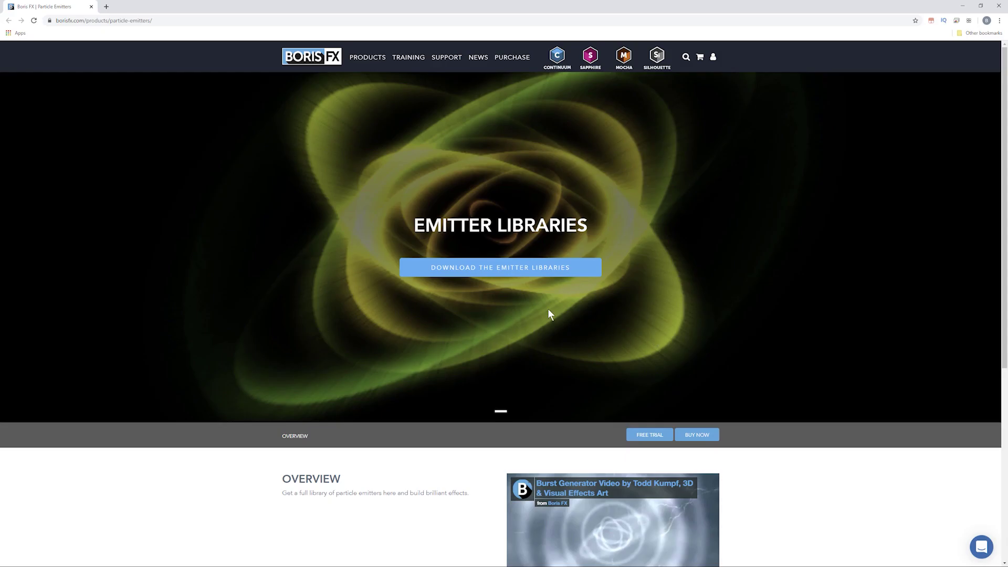
pyautogui.click(559, 276)
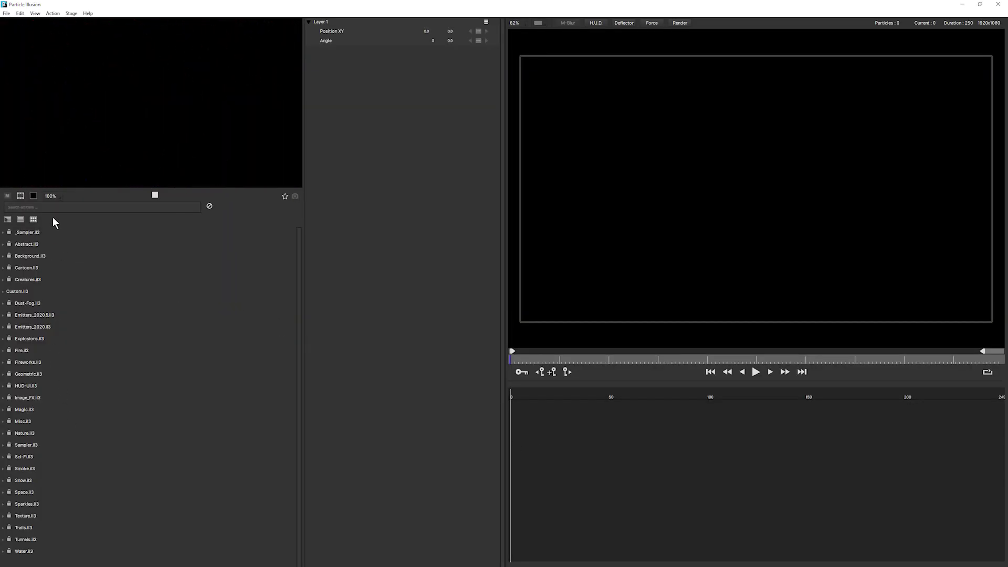
# Step: Switch to the Browse layout and search the emitters for fire, water and background
pyautogui.click(36, 14)
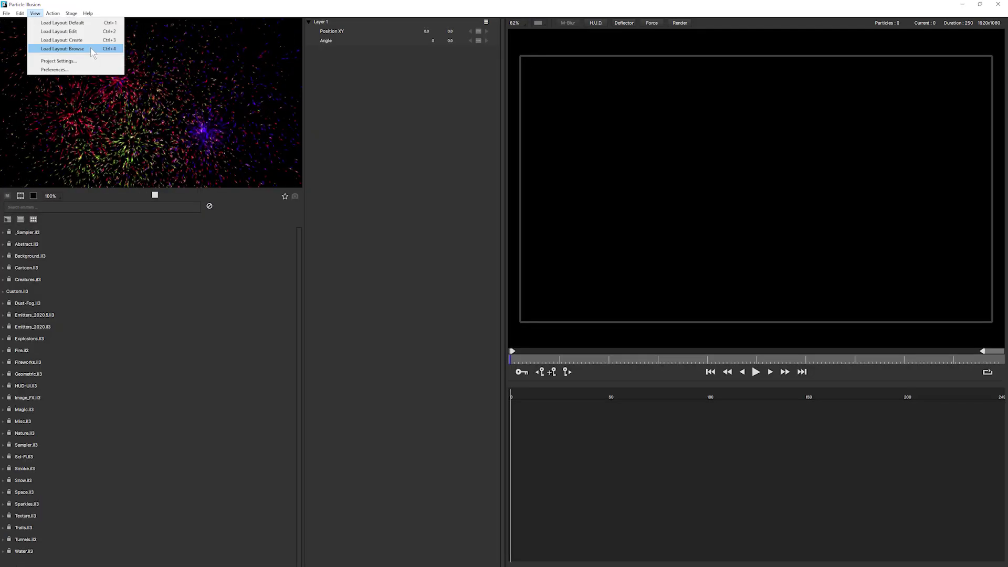
pyautogui.click(176, 92)
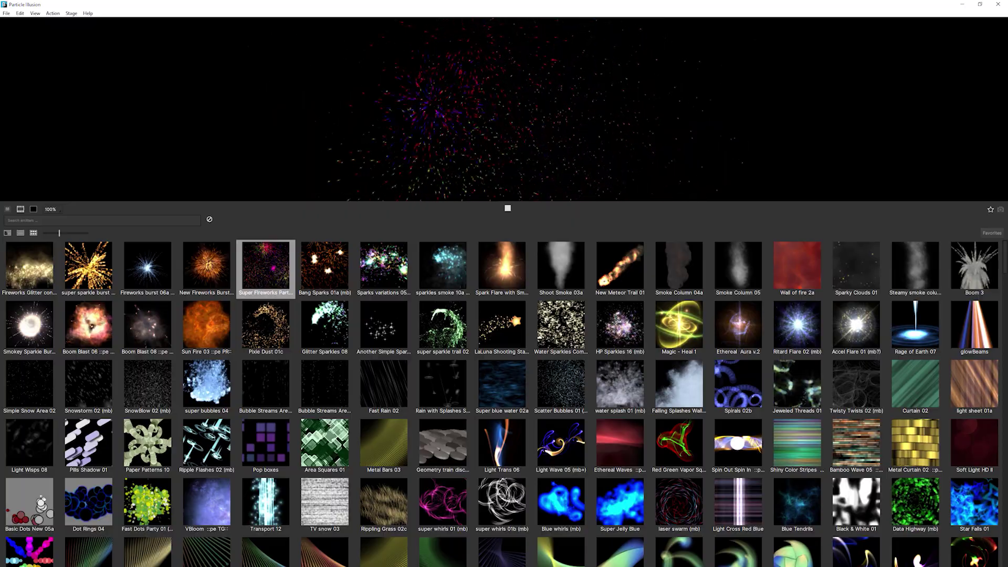
pyautogui.scroll(-10, 990, 315)
pyautogui.scroll(-15, 990, 315)
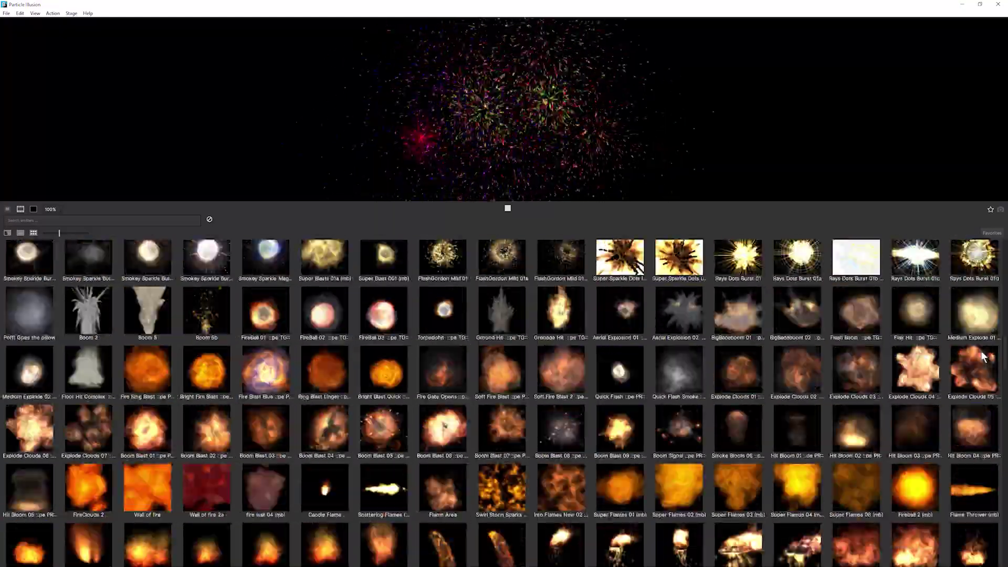
pyautogui.scroll(10, 977, 418)
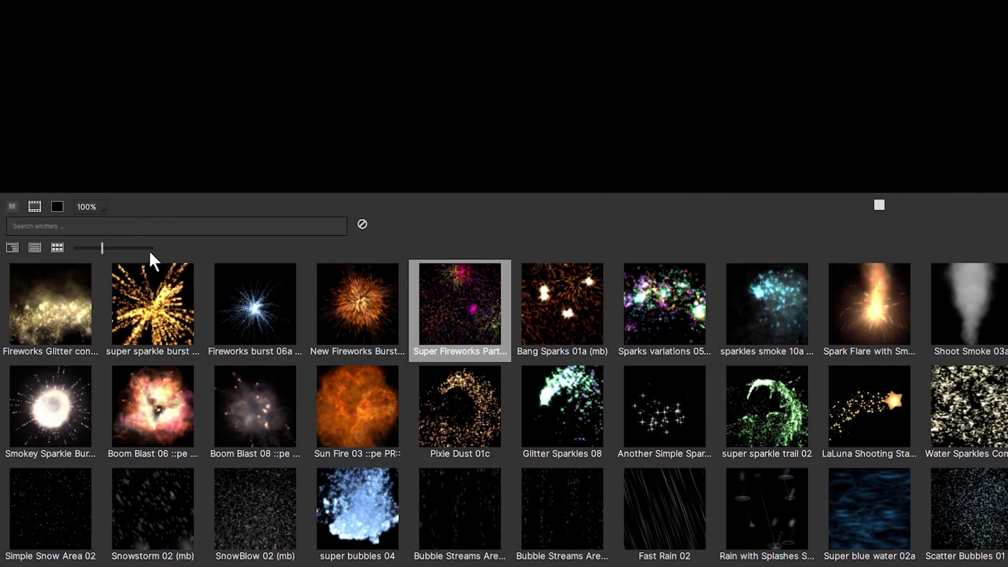
pyautogui.write('fire')
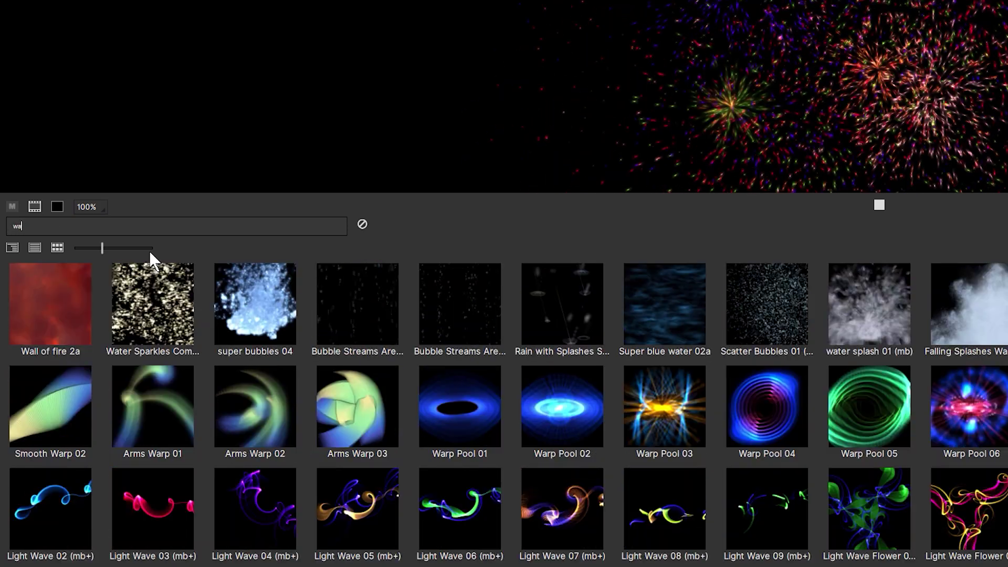
pyautogui.press('BackSpace')
pyautogui.press('BackSpace')
pyautogui.press('BackSpace')
pyautogui.press('BackSpace')
pyautogui.press('BackSpace')
pyautogui.write('backgroun')
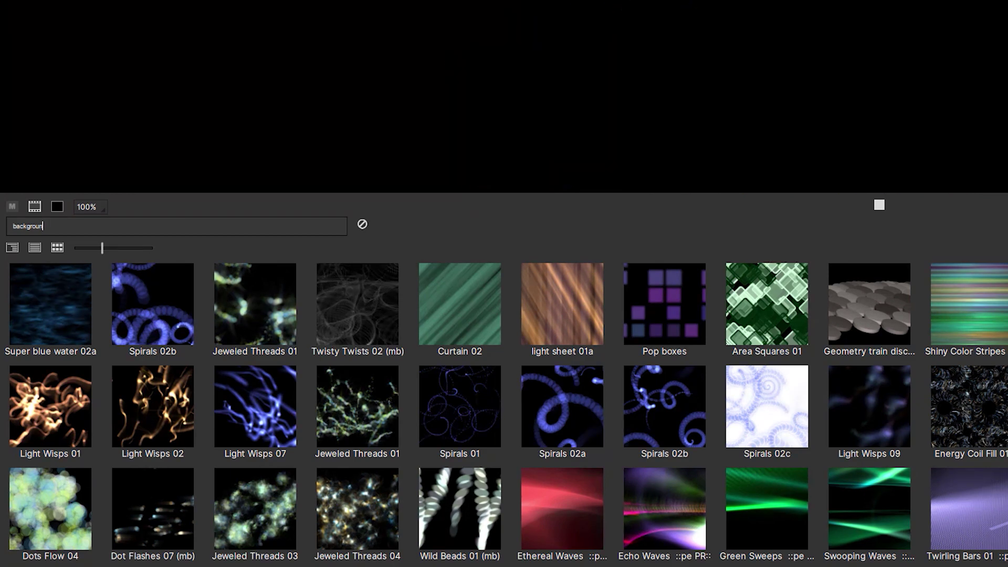
# Step: Preview Soft Light HD II, Shiny Color Stripes, Pop boxes, Area Squares 01 and dots emitters, ending on Basic Dots New 05a
pyautogui.click(679, 269)
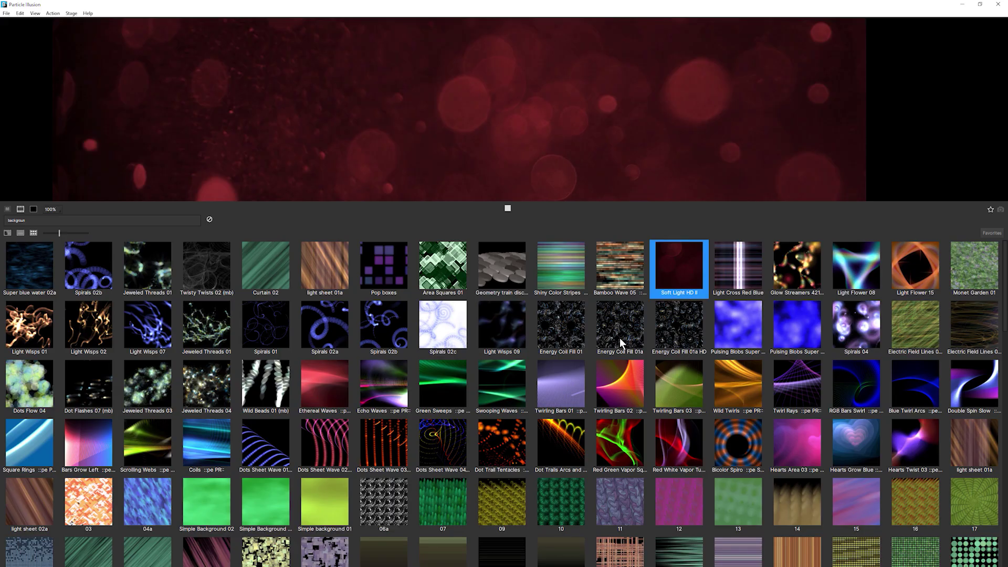
pyautogui.click(563, 268)
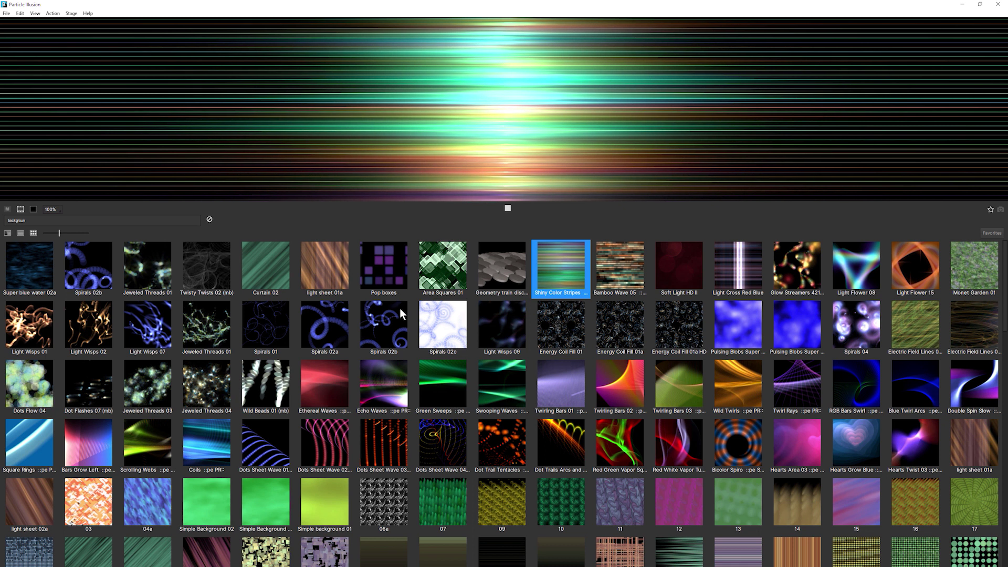
pyautogui.click(384, 268)
pyautogui.click(442, 268)
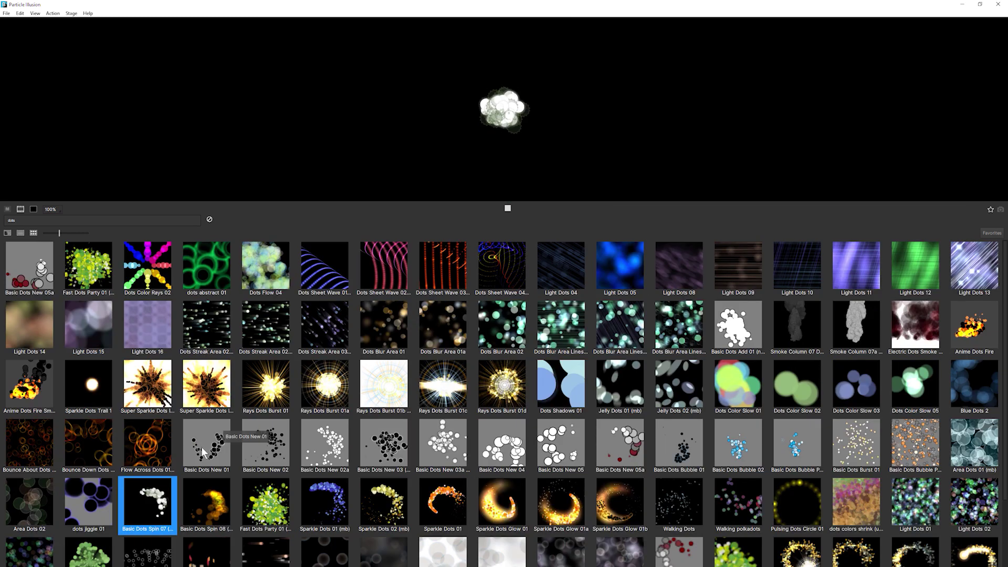
pyautogui.click(243, 428)
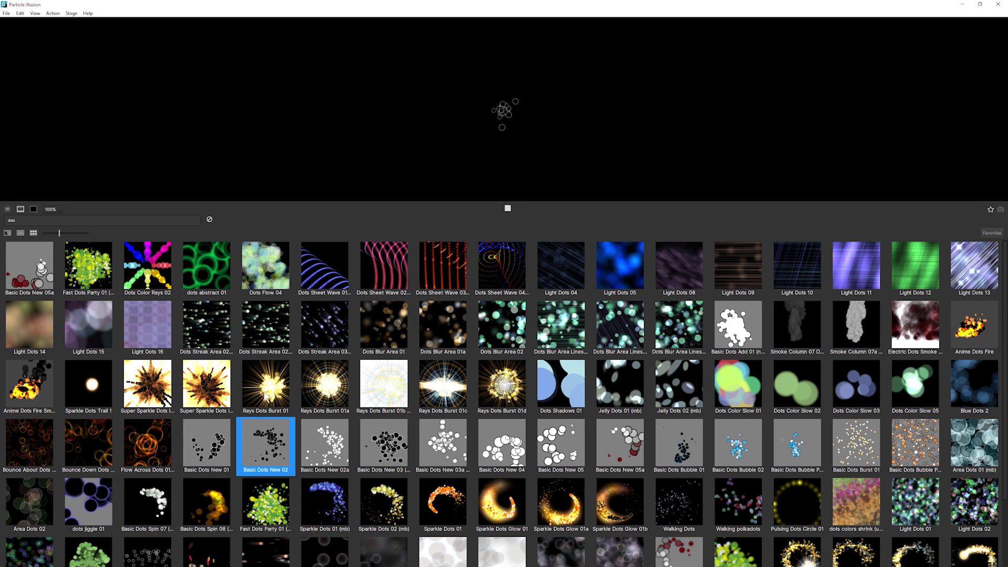
pyautogui.press('Up')
pyautogui.click(638, 445)
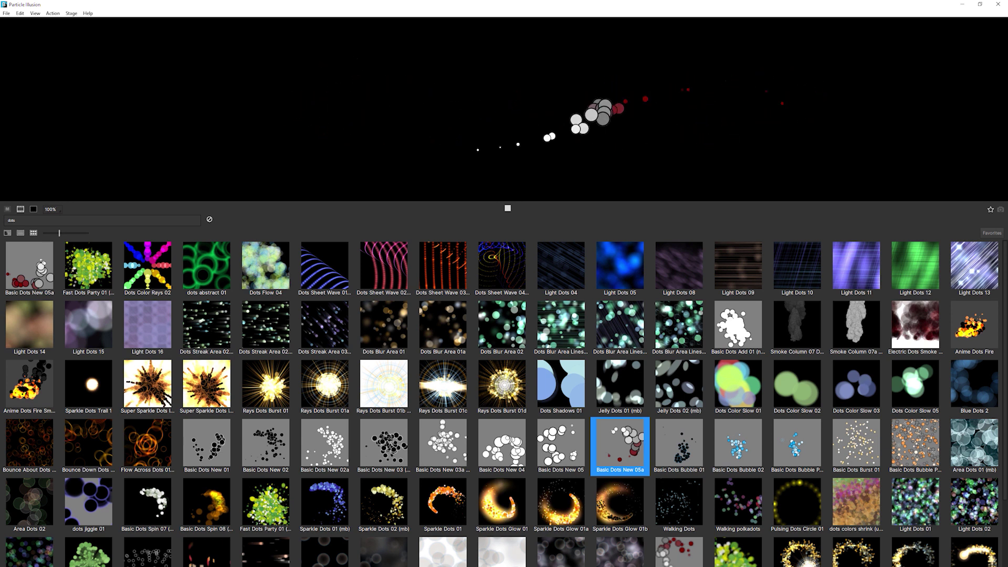
pyautogui.click(35, 14)
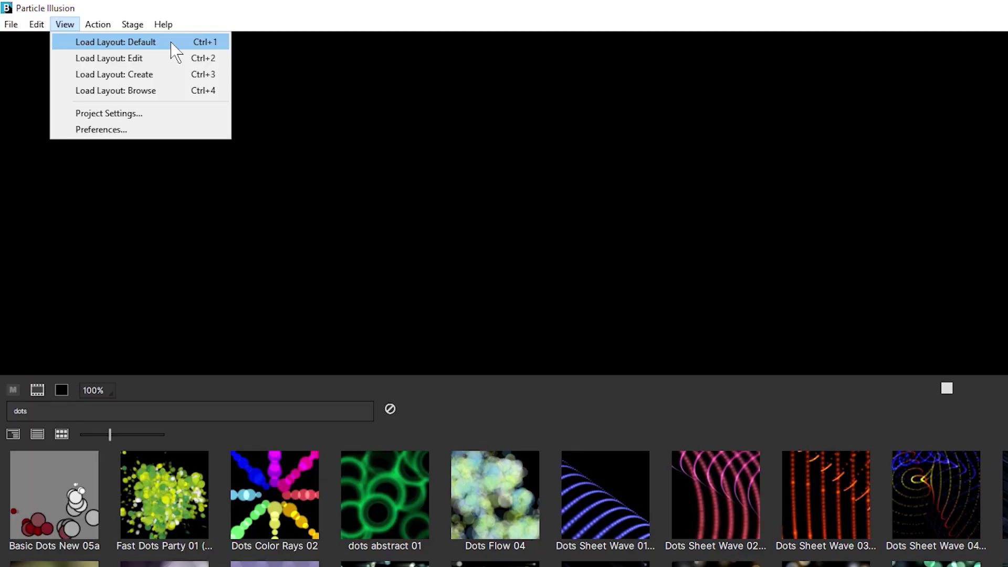
# Step: Return to the default layout, add Basic Dots New 05a to Layer 1, then delete it
pyautogui.click(172, 44)
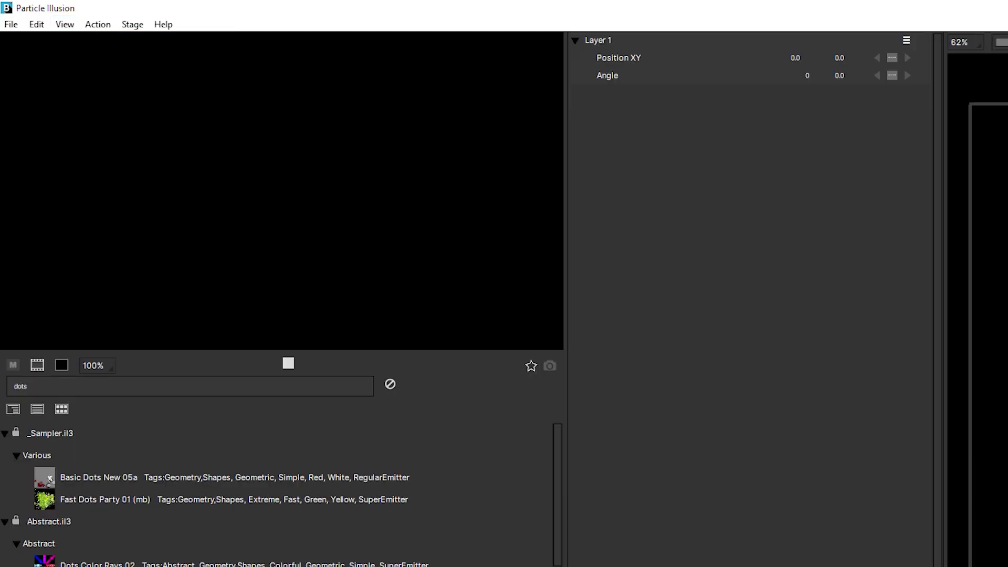
pyautogui.click(42, 478)
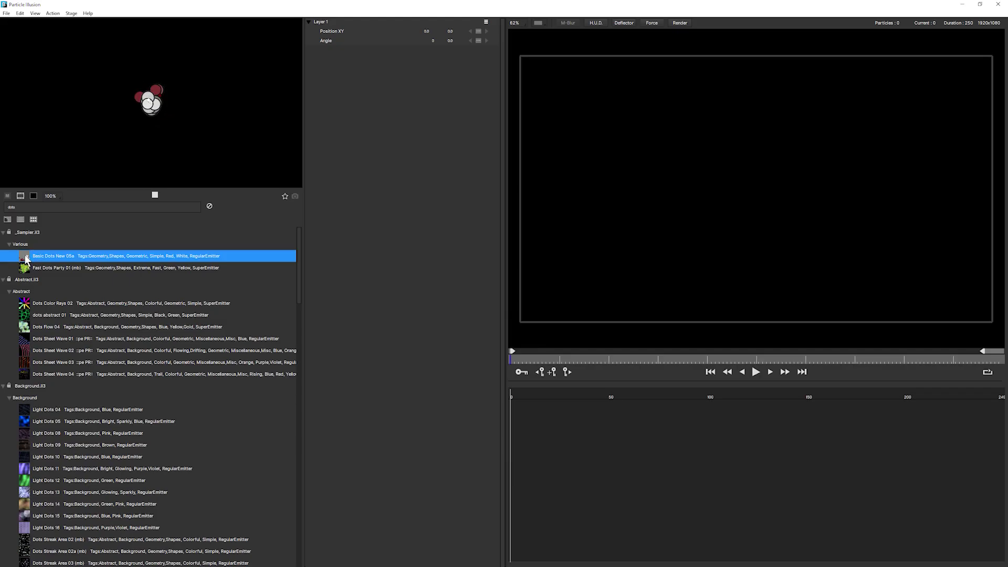
pyautogui.doubleClick(25, 258)
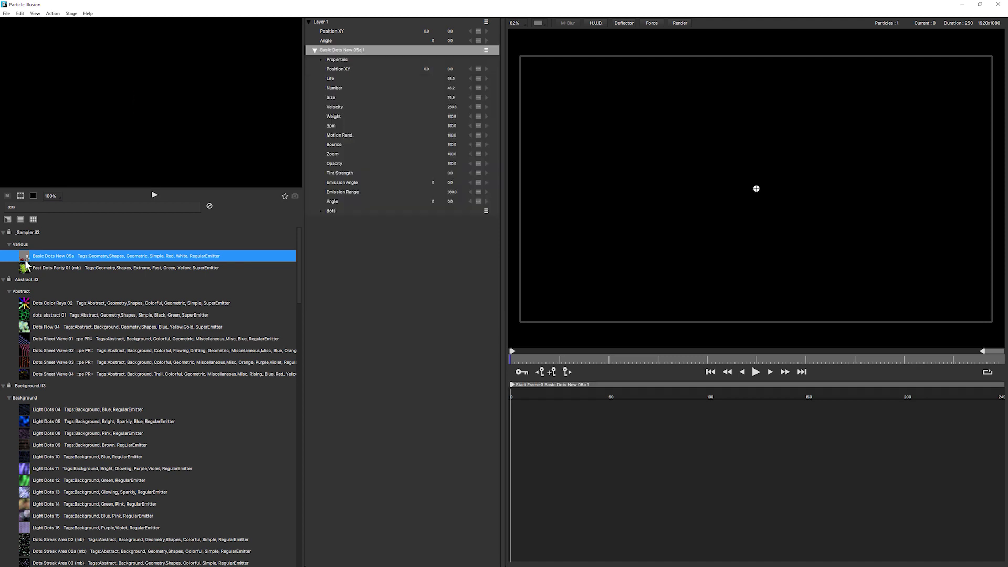
pyautogui.moveTo(729, 359)
pyautogui.mouseDown()
pyautogui.moveTo(814, 357)
pyautogui.moveTo(450, 362)
pyautogui.mouseUp()
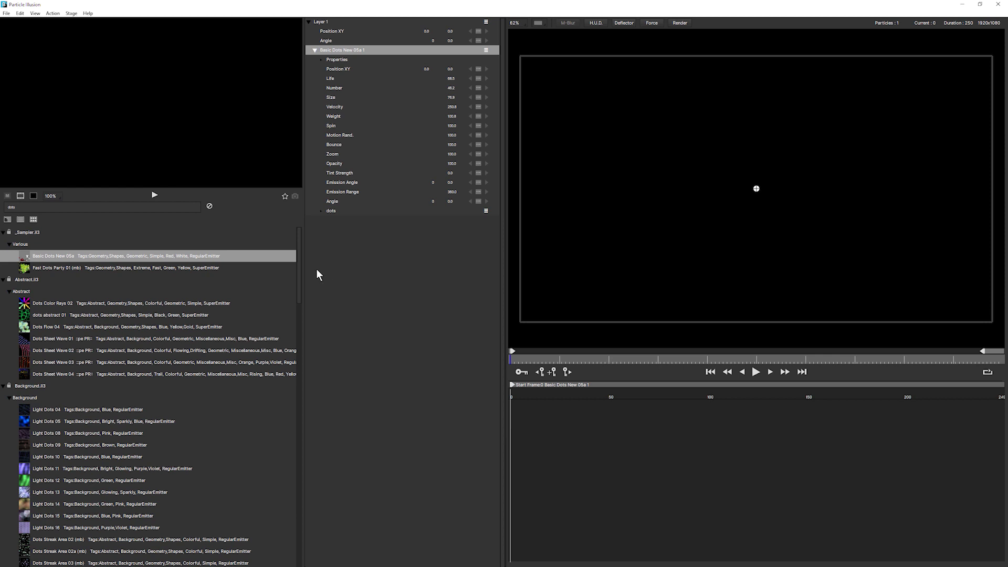
pyautogui.press('Delete')
pyautogui.moveTo(63, 258); pyautogui.dragTo(514, 342)
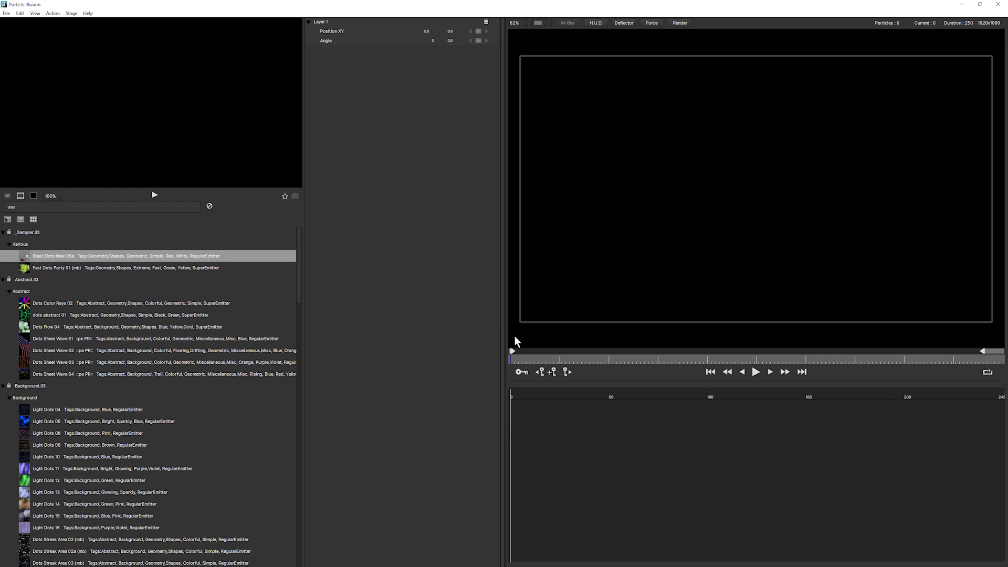
# Step: Apply Preferences, then place six test dots emitters by clicking the stage and play them
pyautogui.click(36, 14)
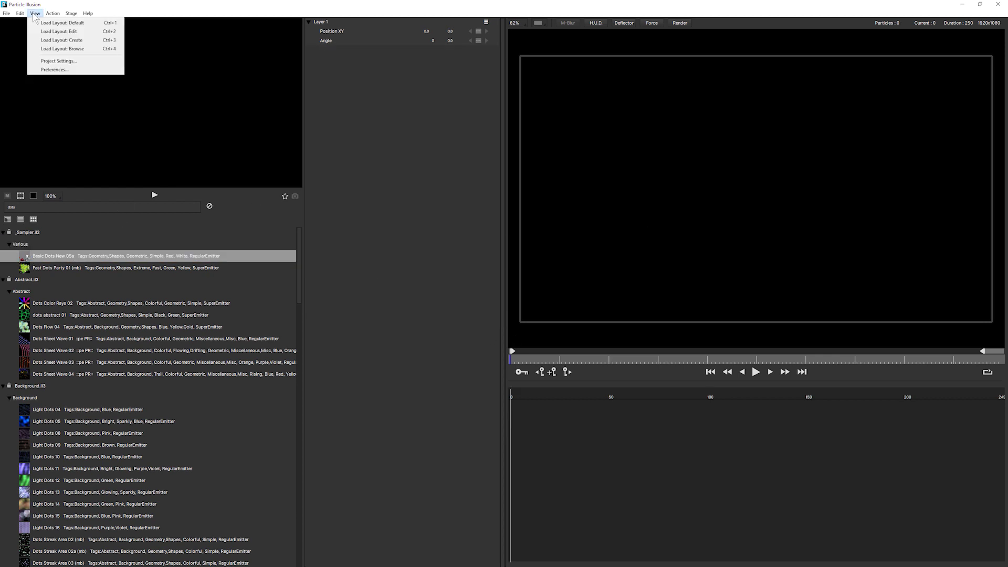
pyautogui.click(55, 70)
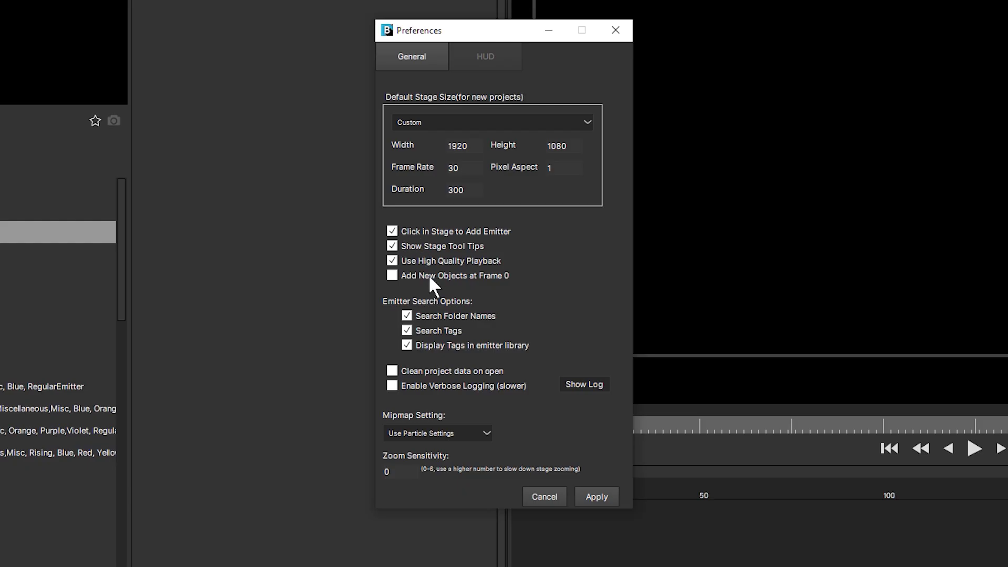
pyautogui.click(604, 501)
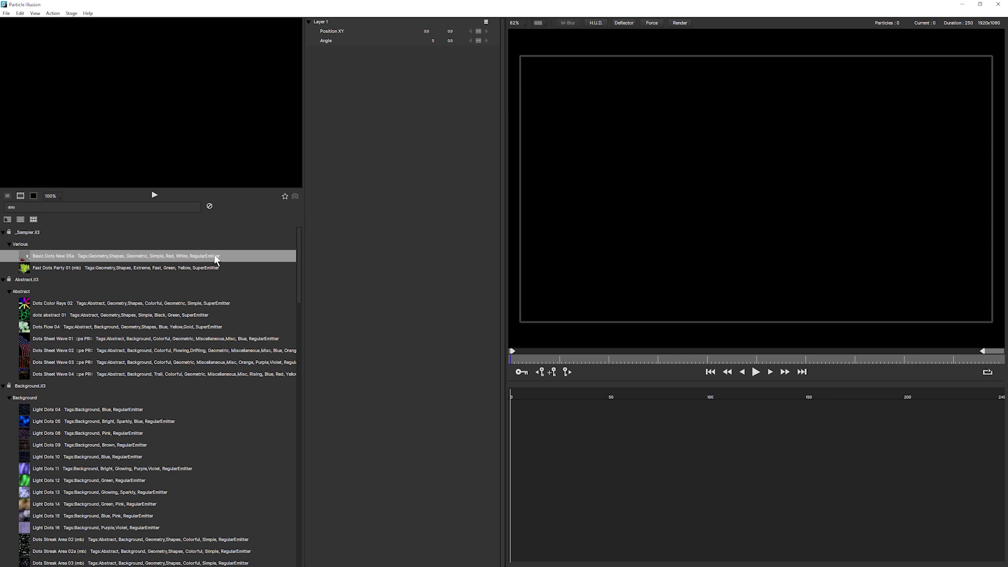
pyautogui.click(733, 189)
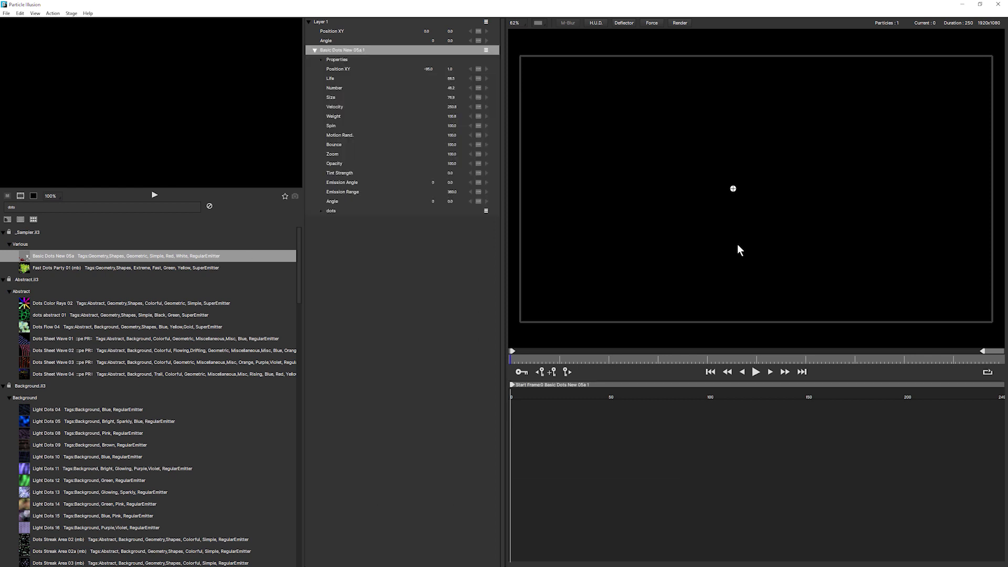
pyautogui.click(585, 247)
pyautogui.click(902, 248)
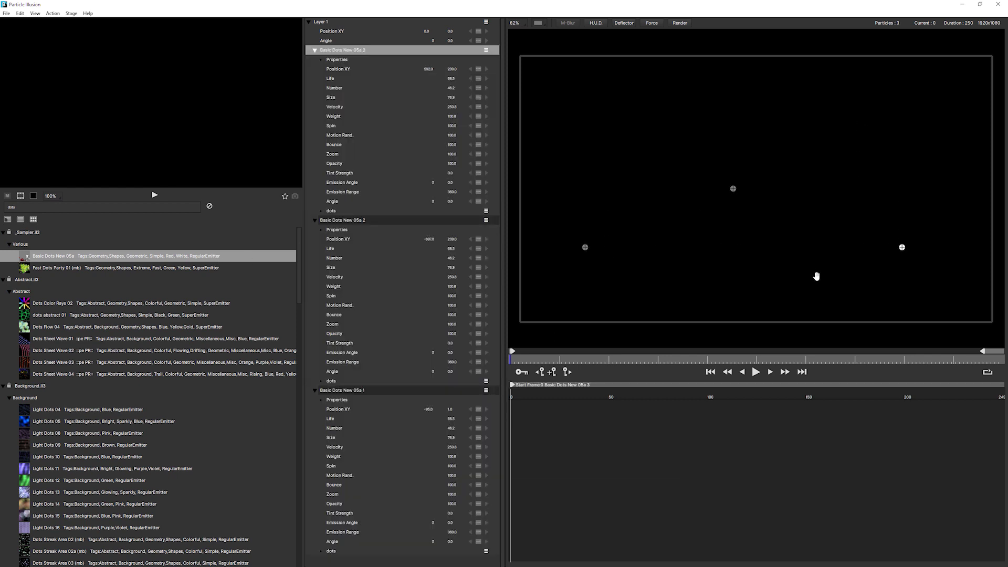
pyautogui.press('space')
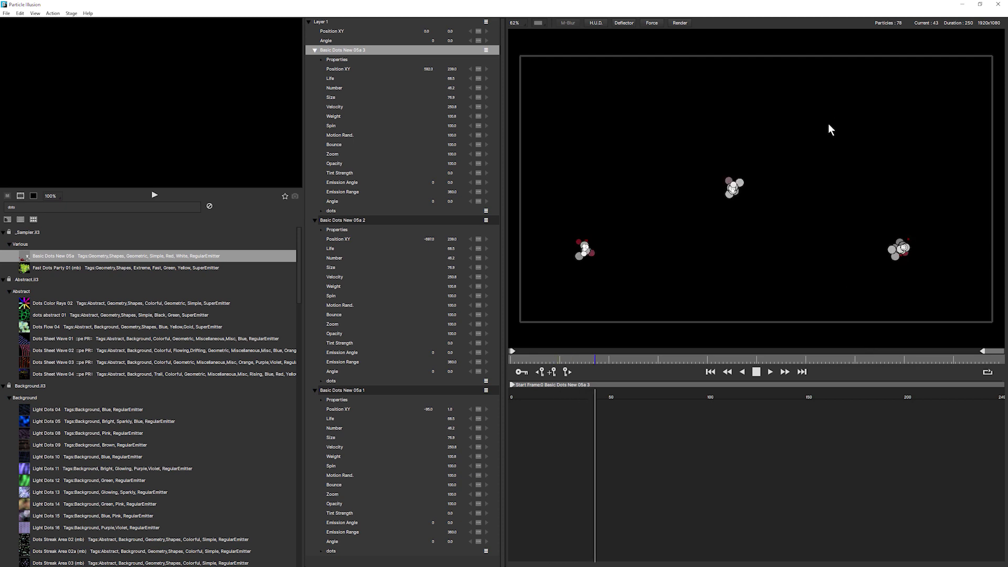
pyautogui.click(846, 112)
pyautogui.click(607, 119)
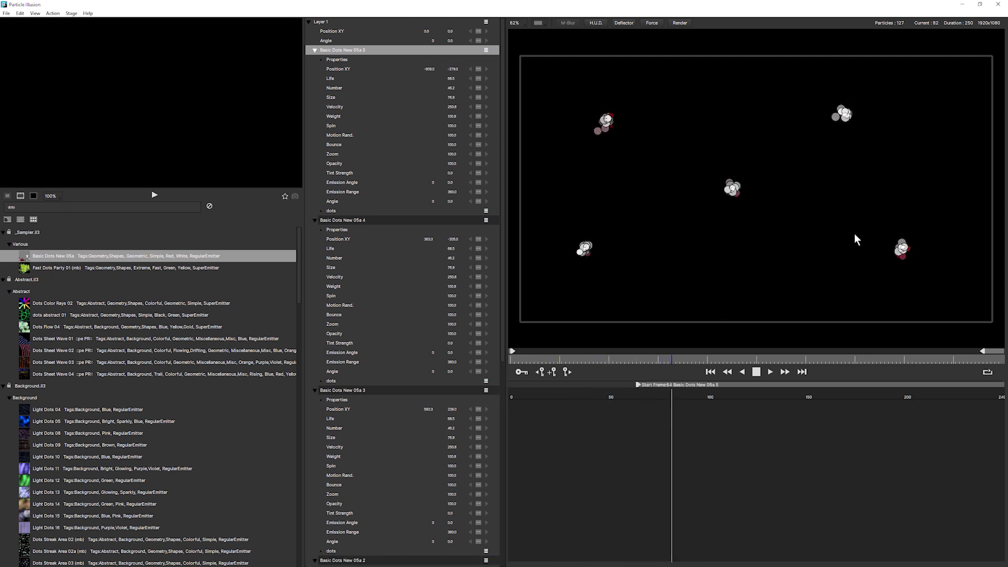
pyautogui.click(709, 272)
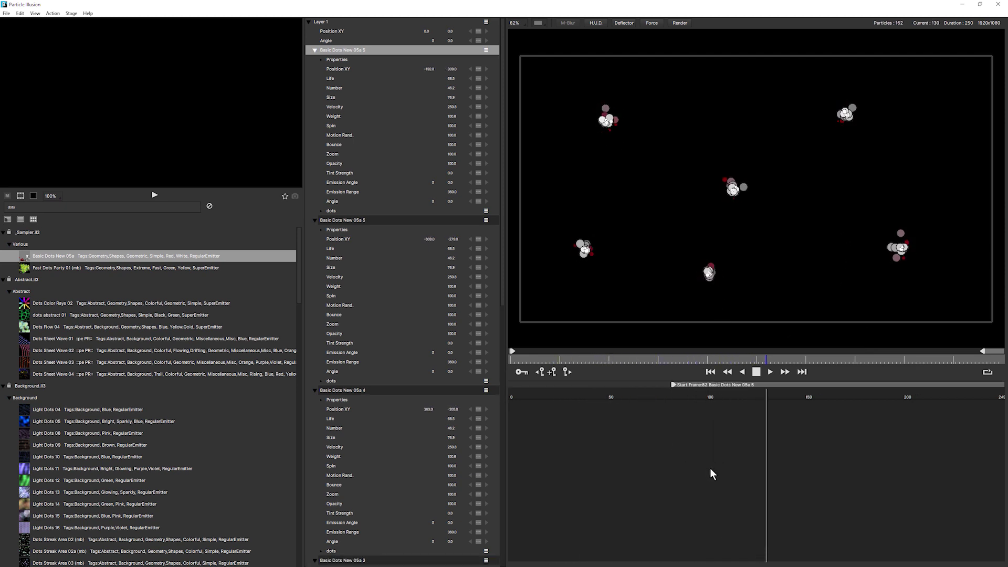
pyautogui.press('space')
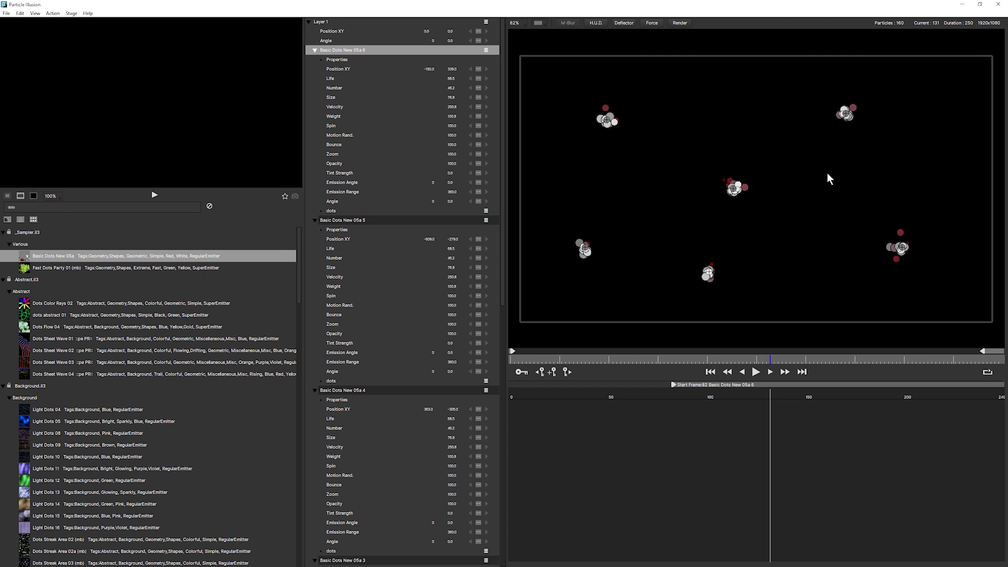
# Step: Delete the test emitters and turn off Click in Stage to Add Emitter in Preferences
pyautogui.press('Delete')
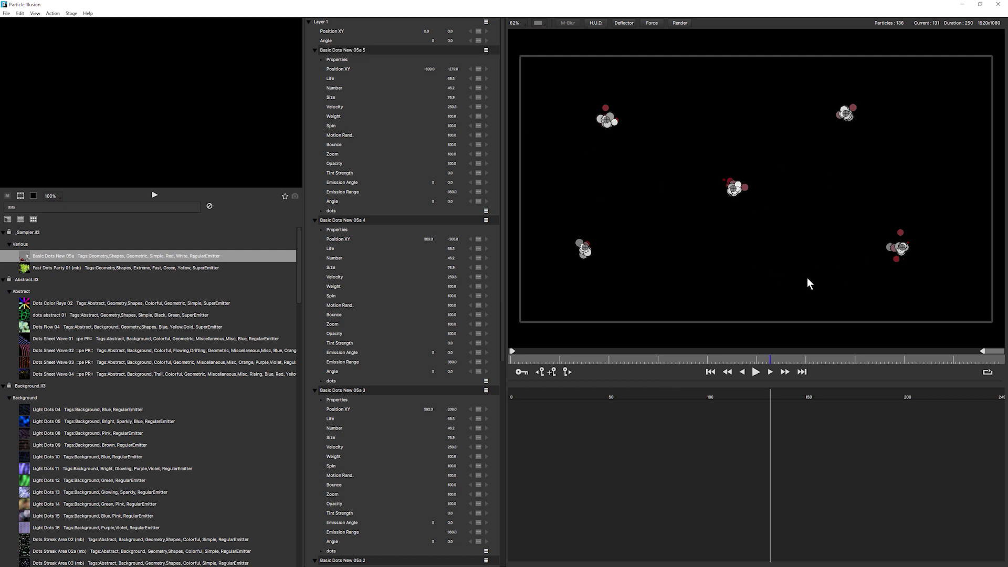
pyautogui.press('Delete')
pyautogui.press('Delete')
pyautogui.press('Delete')
pyautogui.press('Delete')
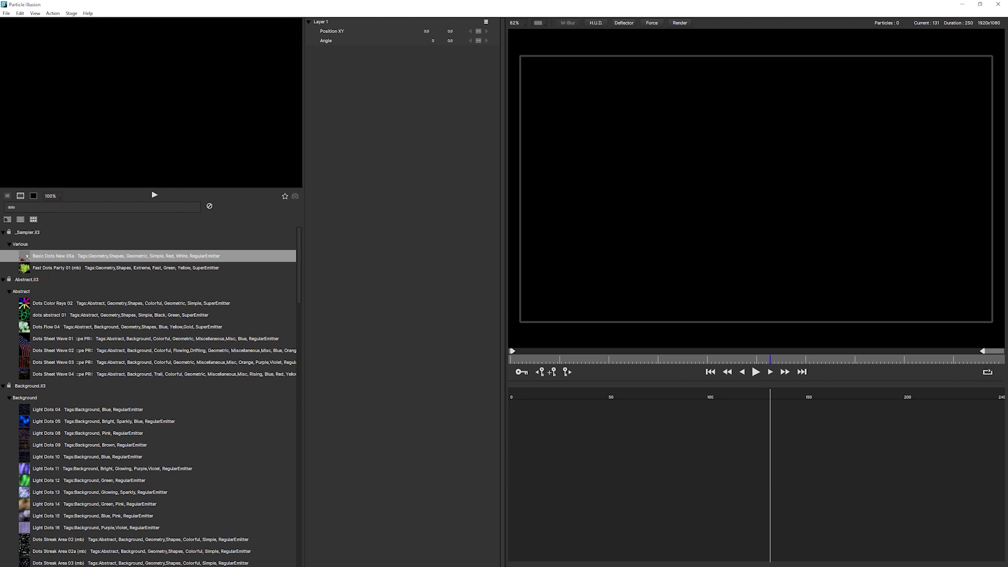
pyautogui.click(32, 13)
pyautogui.click(32, 14)
pyautogui.click(32, 14)
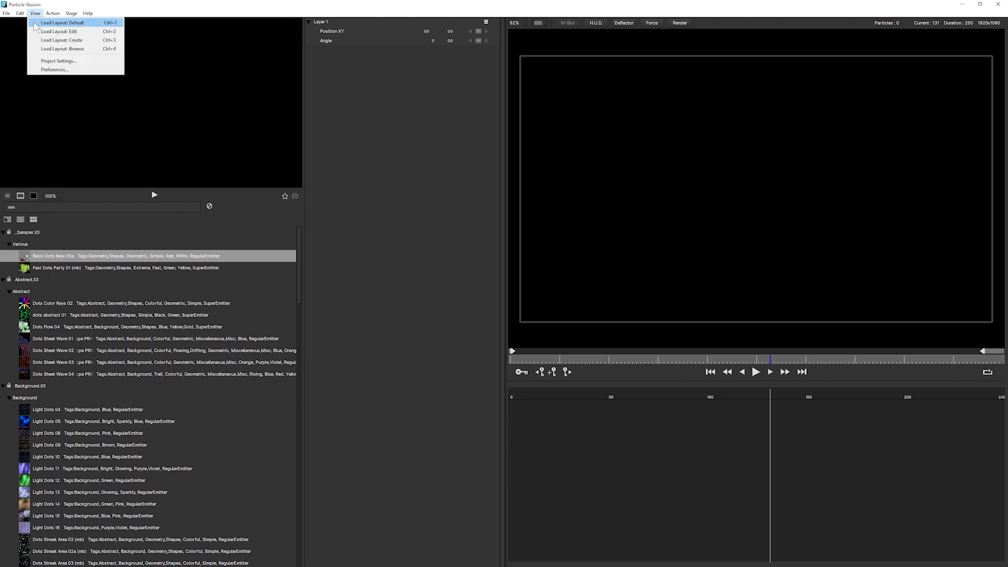
pyautogui.click(53, 70)
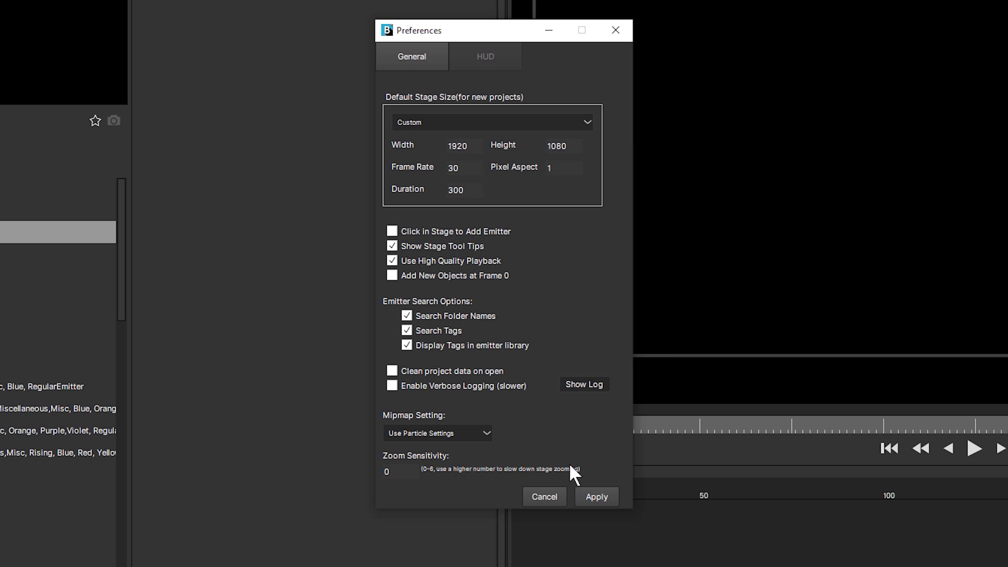
pyautogui.click(583, 497)
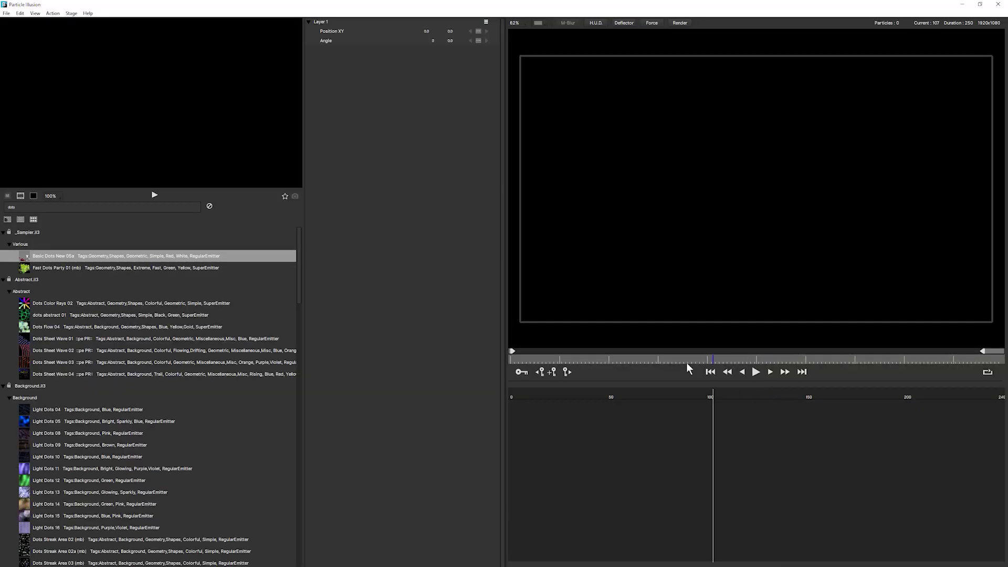
# Step: At frame 0, add Basic Dots New 05a at stage centre and play to frame 57
pyautogui.moveTo(687, 364); pyautogui.dragTo(453, 363)
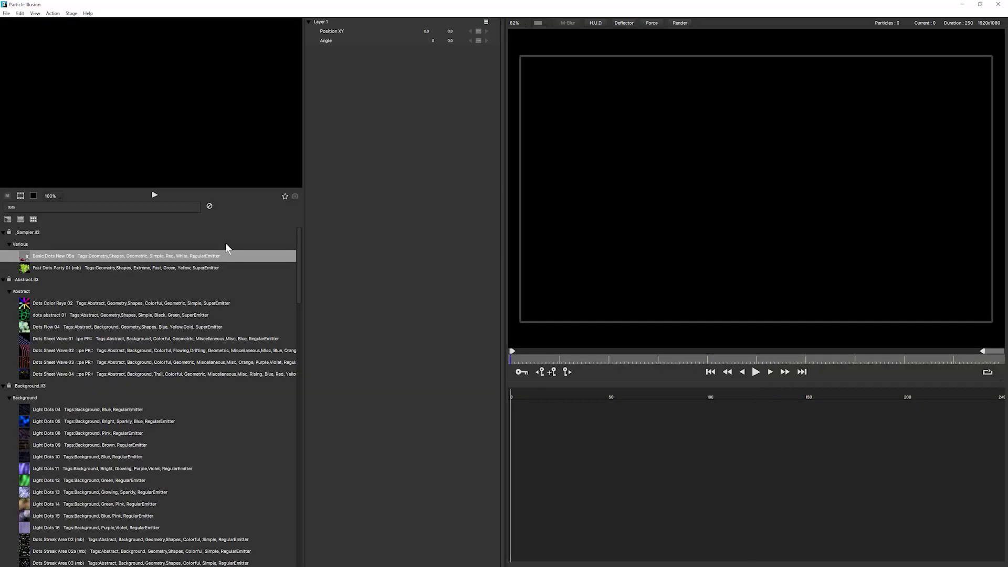
pyautogui.doubleClick(24, 257)
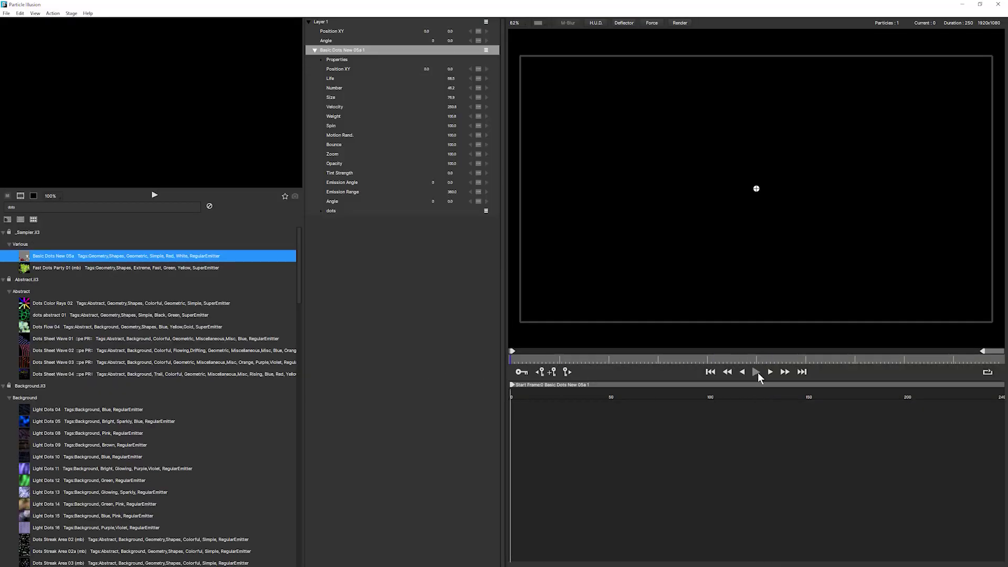
pyautogui.click(757, 372)
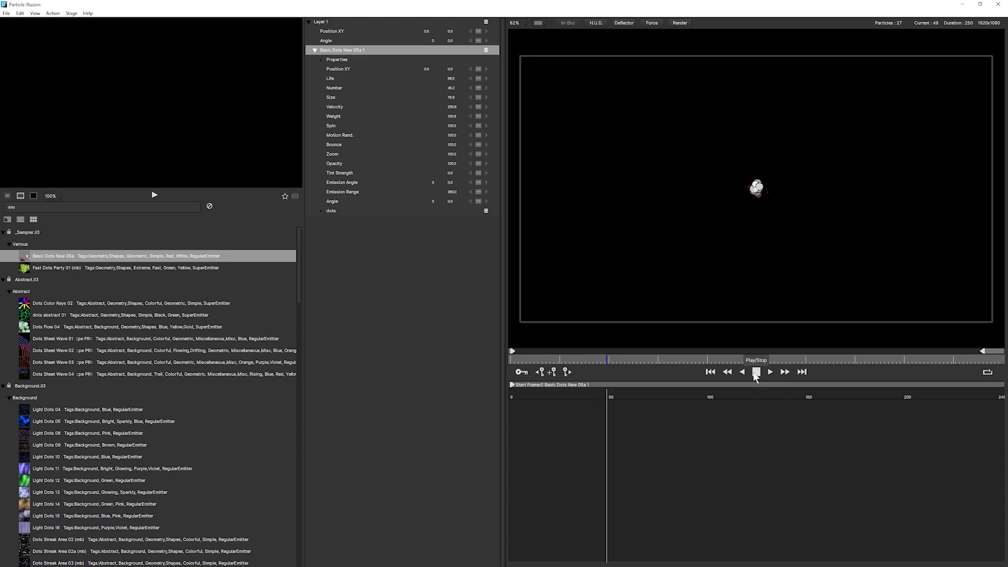
pyautogui.click(755, 374)
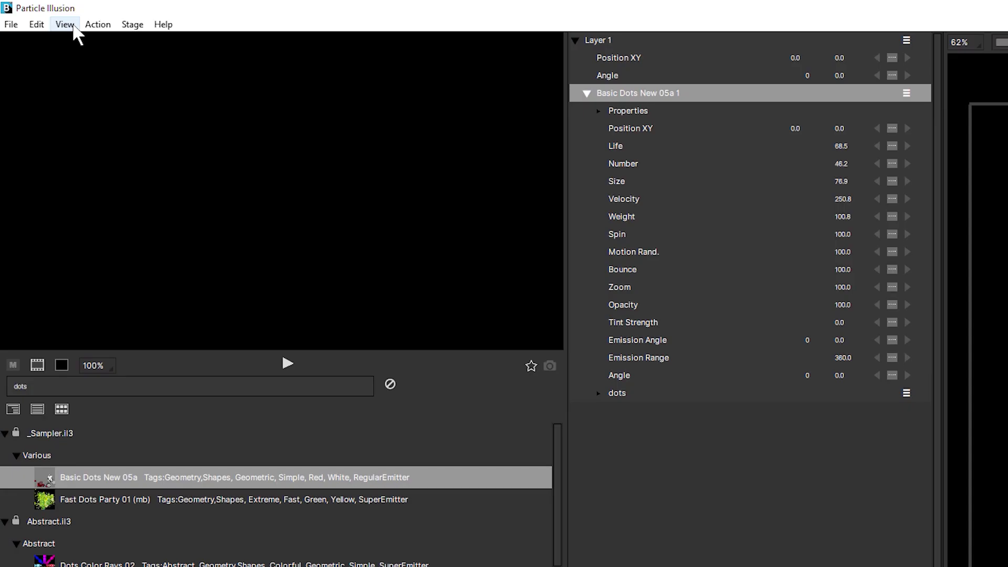
# Step: Switch to the Edit layout and drag the dots emitter to position 489, -50
pyautogui.click(35, 13)
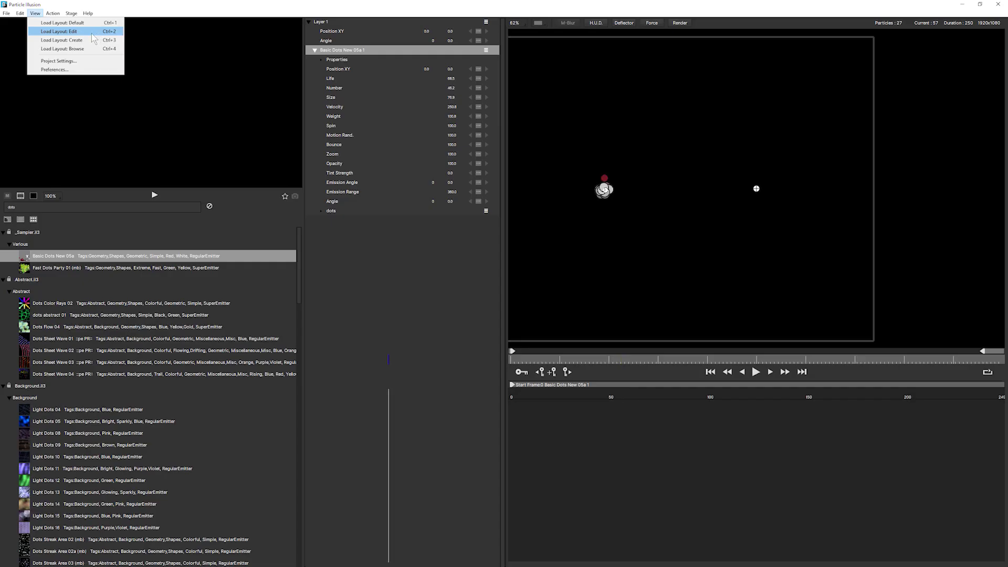
pyautogui.click(178, 60)
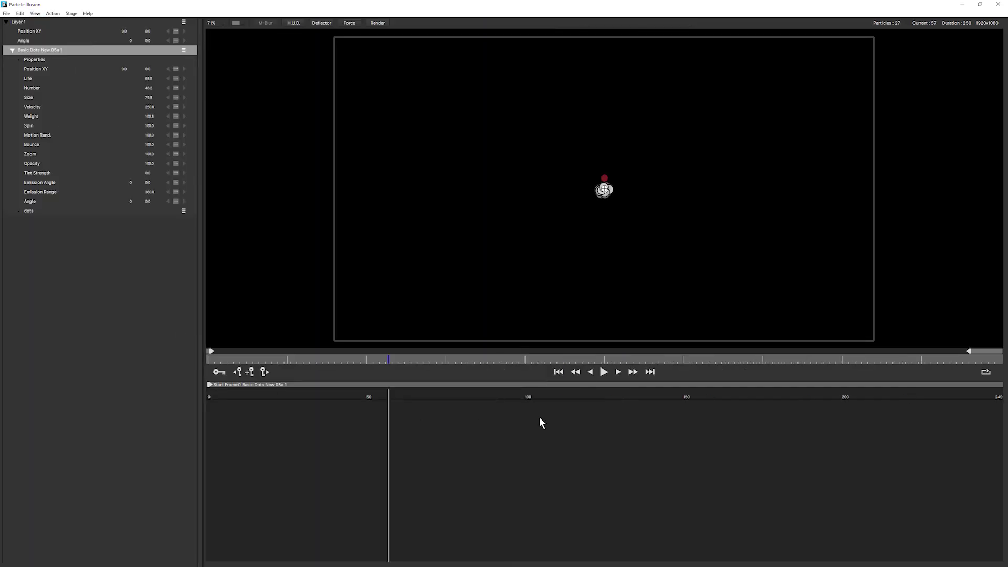
pyautogui.click(609, 375)
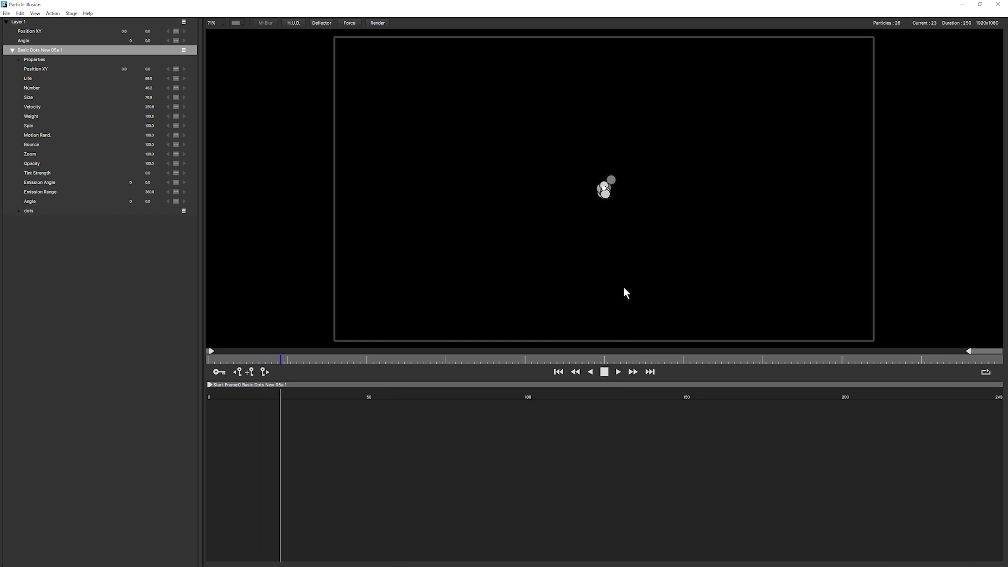
pyautogui.press('space')
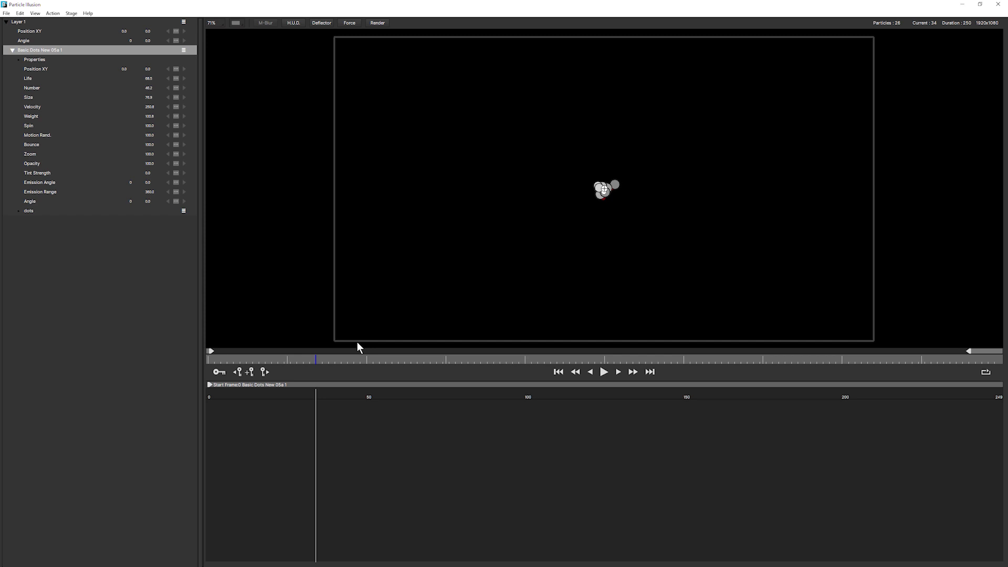
pyautogui.moveTo(333, 360); pyautogui.dragTo(461, 363)
pyautogui.moveTo(599, 194); pyautogui.dragTo(744, 179)
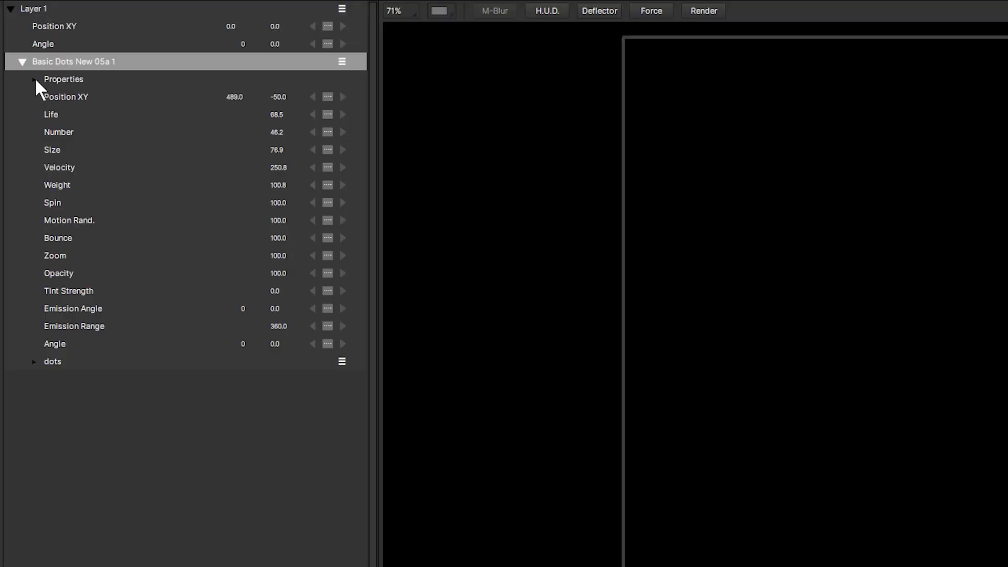
# Step: Try the Line, Ellipse and Circle emitter shapes in the emitter Properties
pyautogui.click(35, 79)
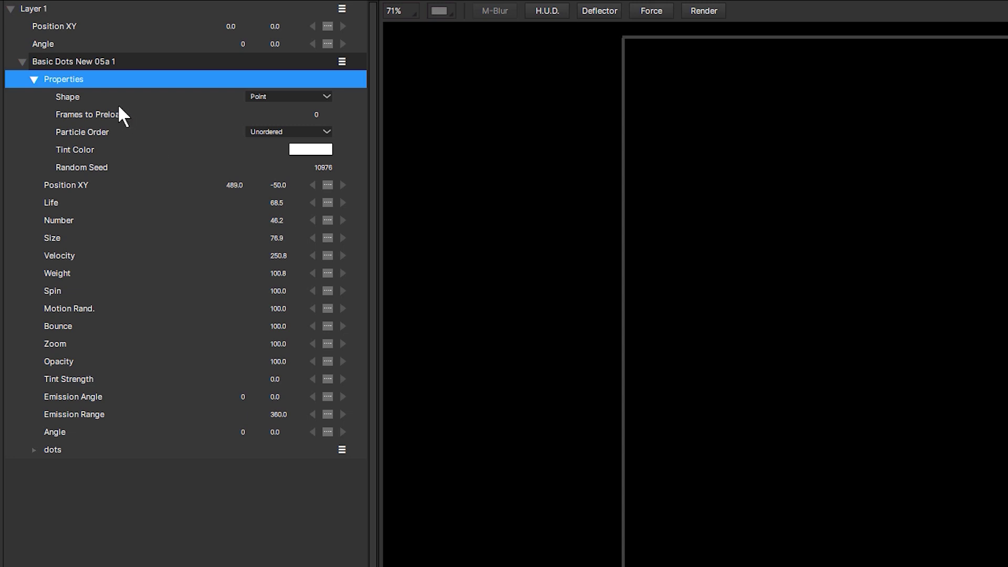
pyautogui.click(321, 100)
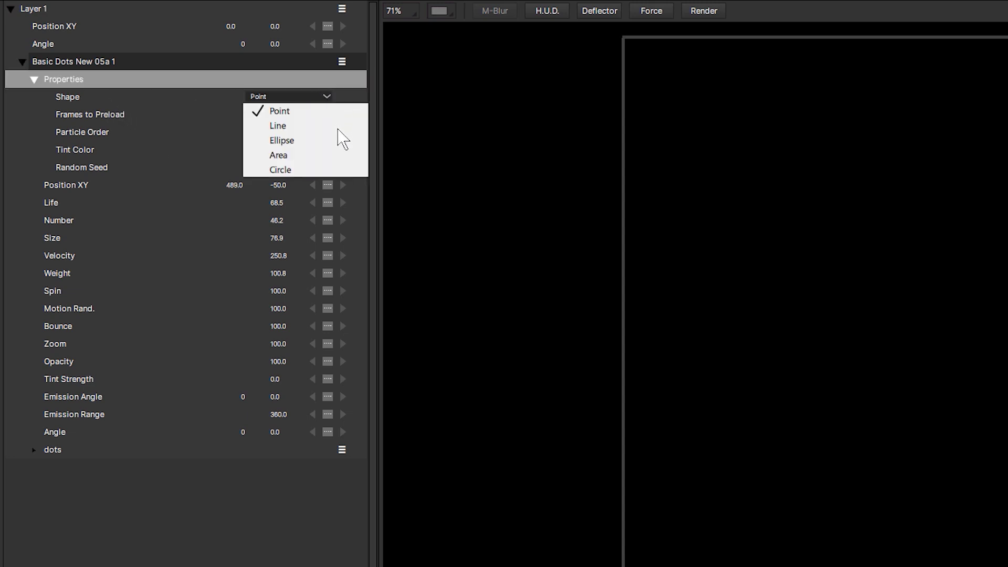
pyautogui.click(331, 128)
pyautogui.moveTo(803, 217); pyautogui.dragTo(641, 356)
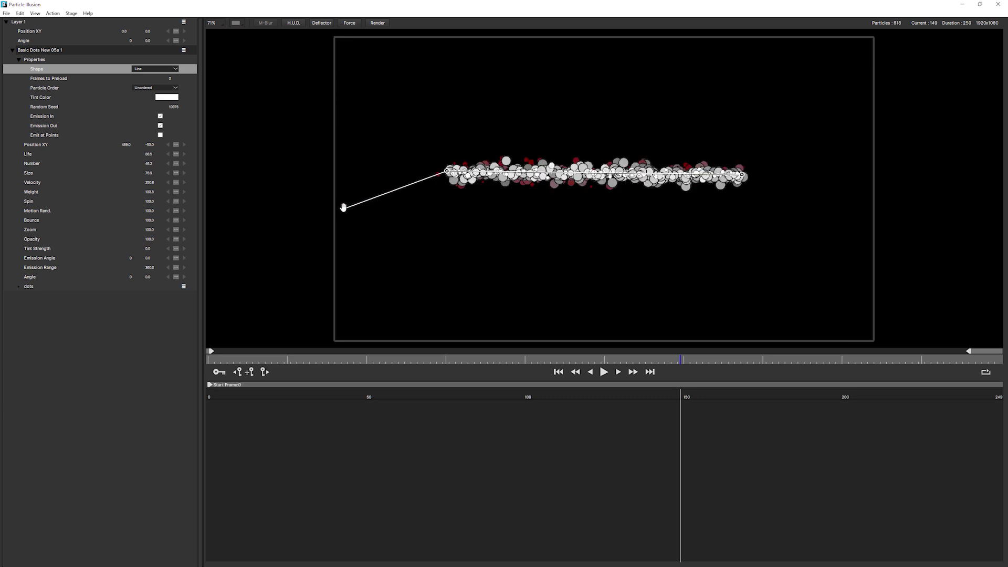
pyautogui.moveTo(344, 207); pyautogui.dragTo(346, 181)
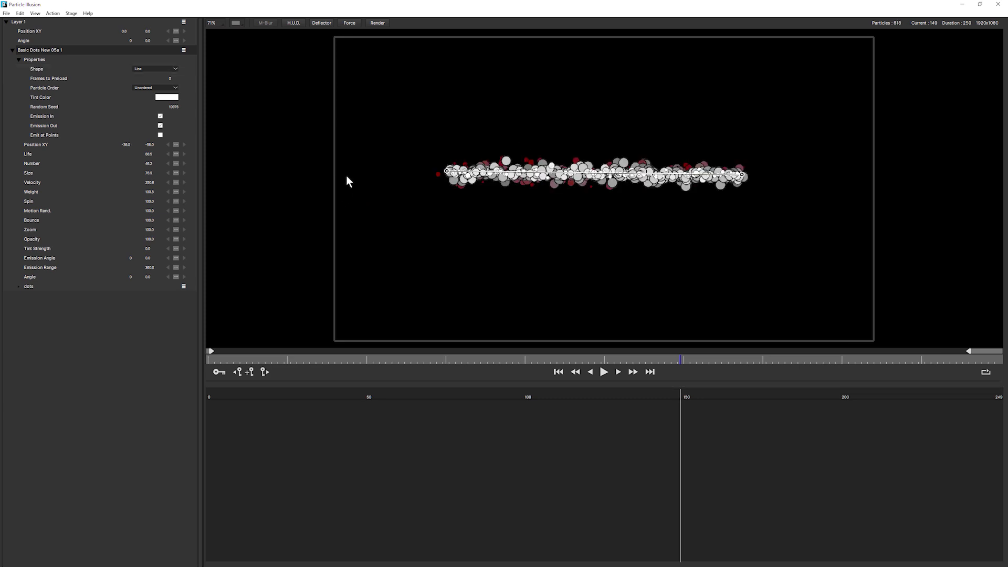
pyautogui.click(155, 69)
pyautogui.click(152, 92)
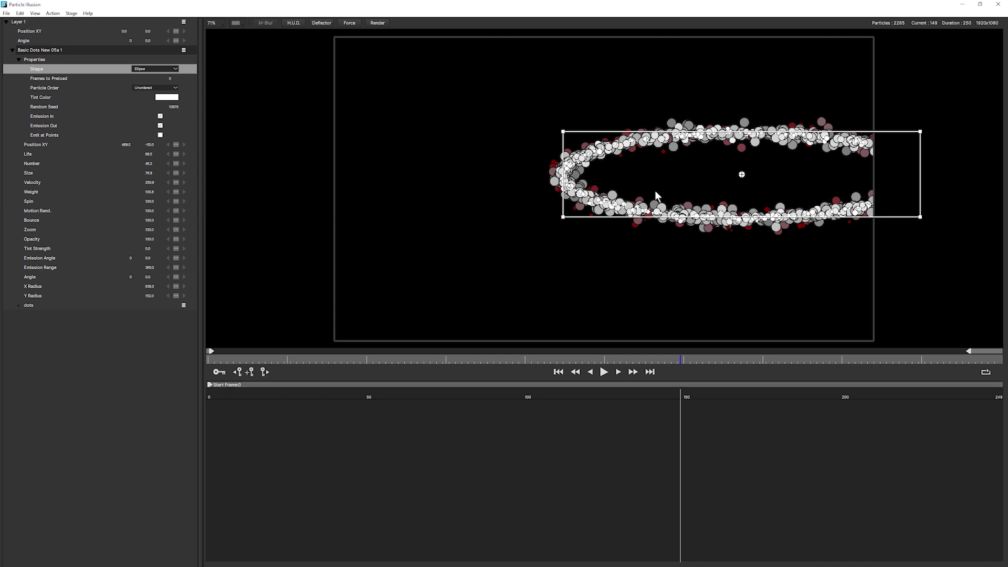
pyautogui.moveTo(741, 174); pyautogui.dragTo(601, 192)
pyautogui.click(155, 69)
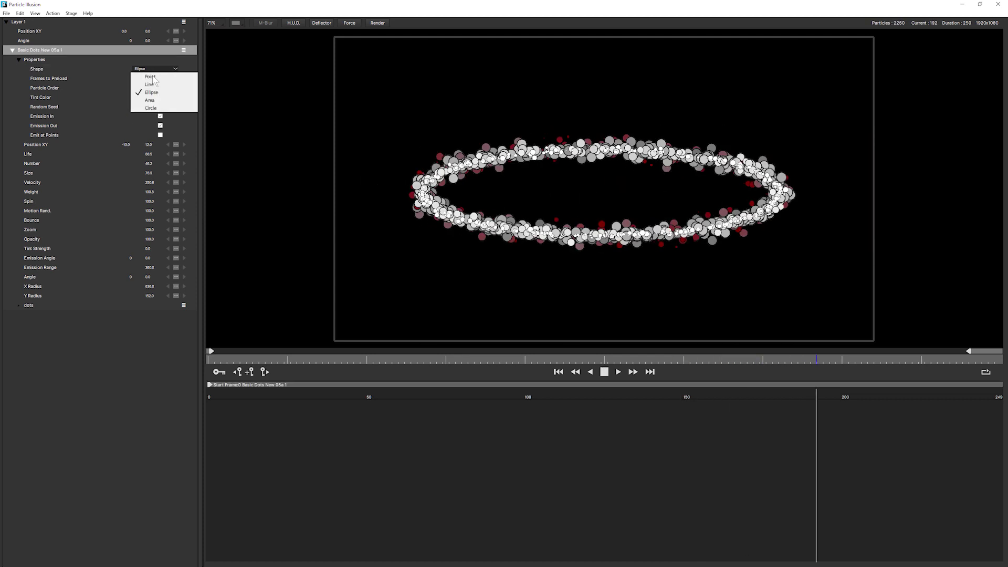
pyautogui.click(163, 101)
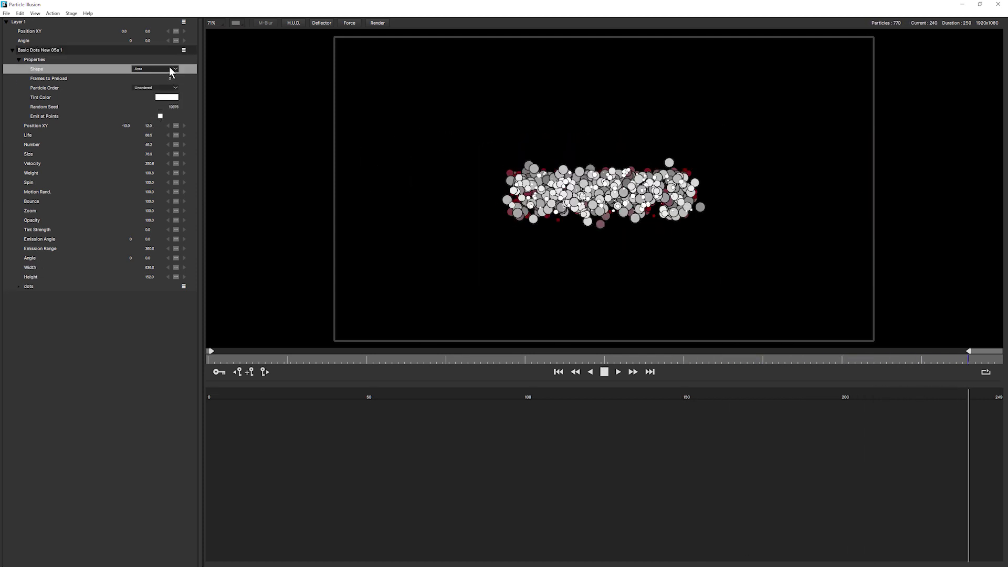
pyautogui.click(169, 68)
pyautogui.click(164, 110)
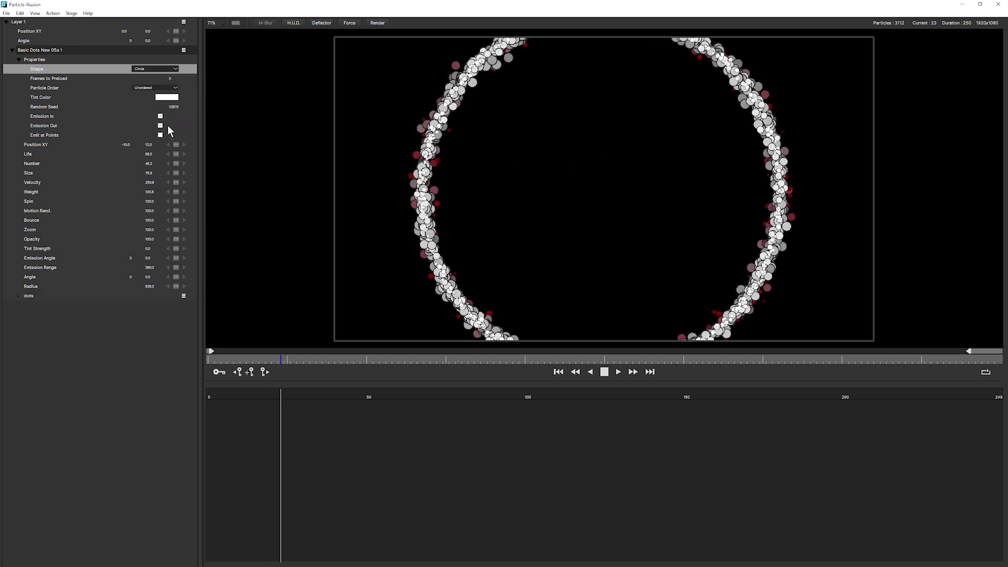
# Step: Set the shape to Area and stretch it to 1950 × 1100, past the frame edges
pyautogui.click(173, 69)
pyautogui.click(151, 100)
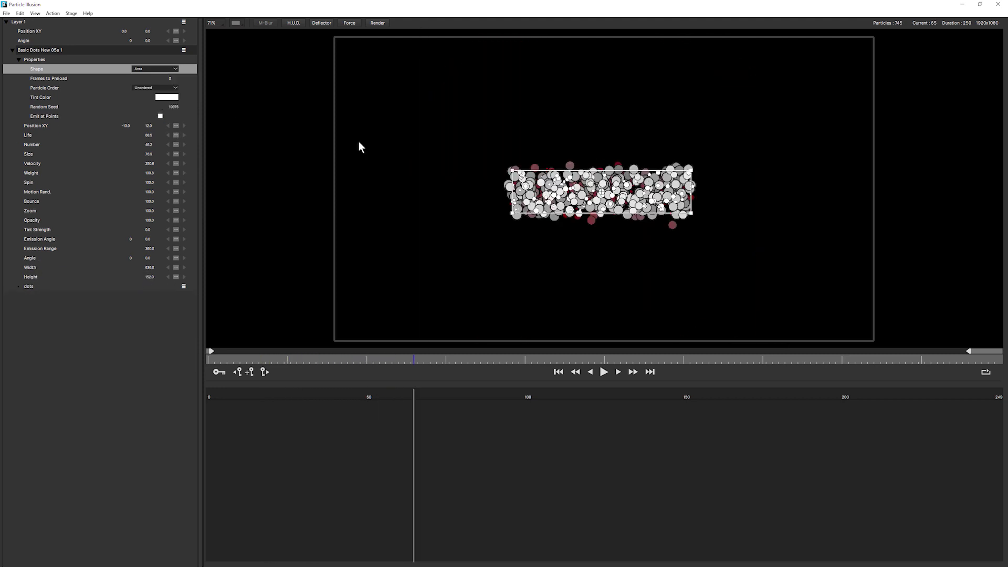
pyautogui.moveTo(512, 169); pyautogui.dragTo(334, 38)
pyautogui.moveTo(870, 37); pyautogui.dragTo(875, 37)
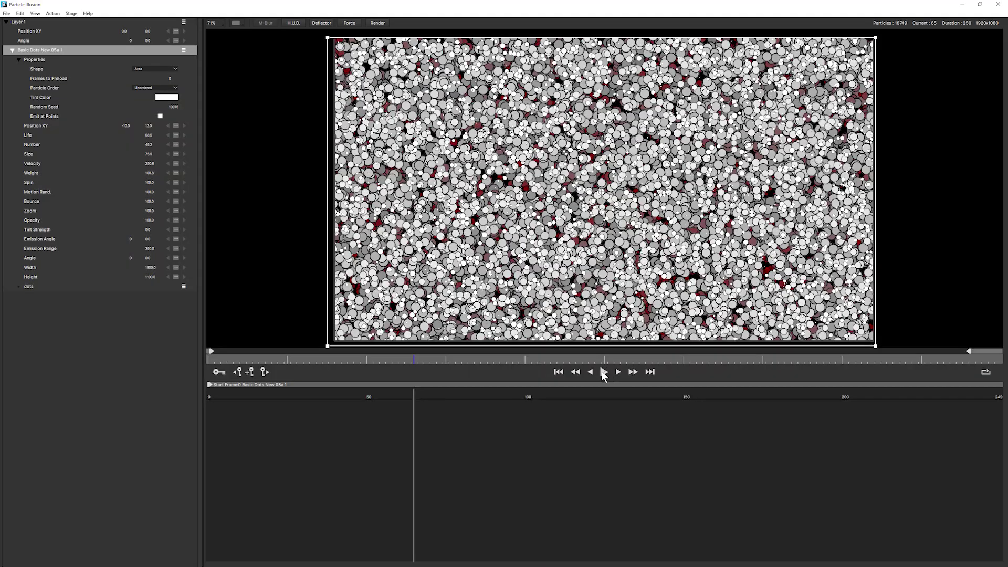
# Step: Play the animation, scrub Number from 45.2 down to 6.0, then stop playback
pyautogui.click(604, 372)
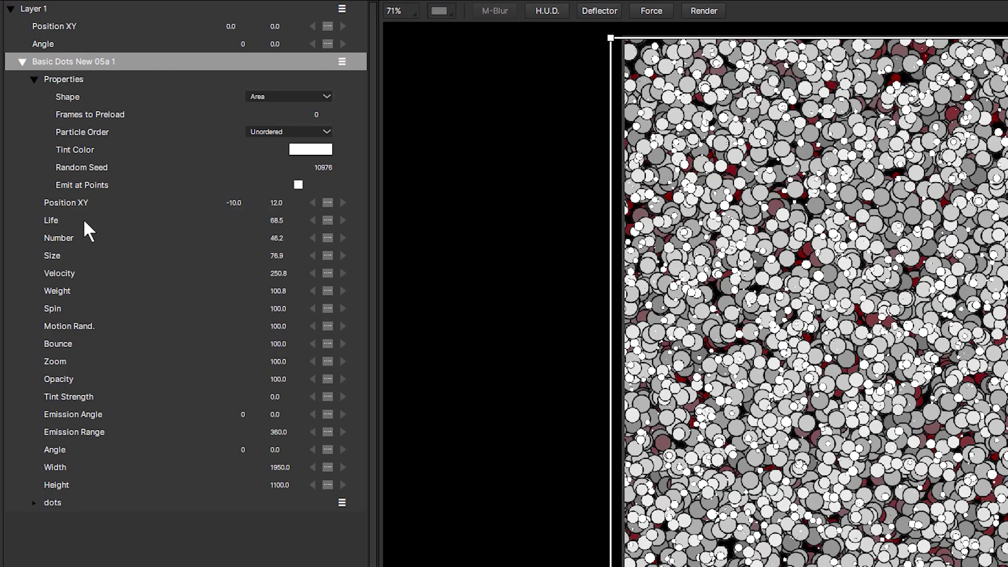
pyautogui.moveTo(283, 241); pyautogui.dragTo(251, 240)
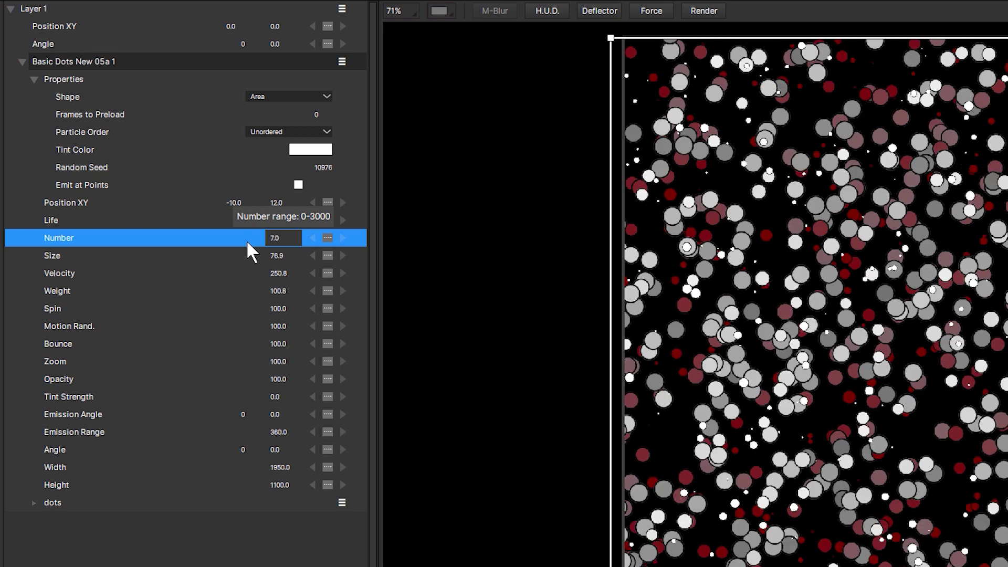
pyautogui.moveTo(247, 240); pyautogui.dragTo(247, 240)
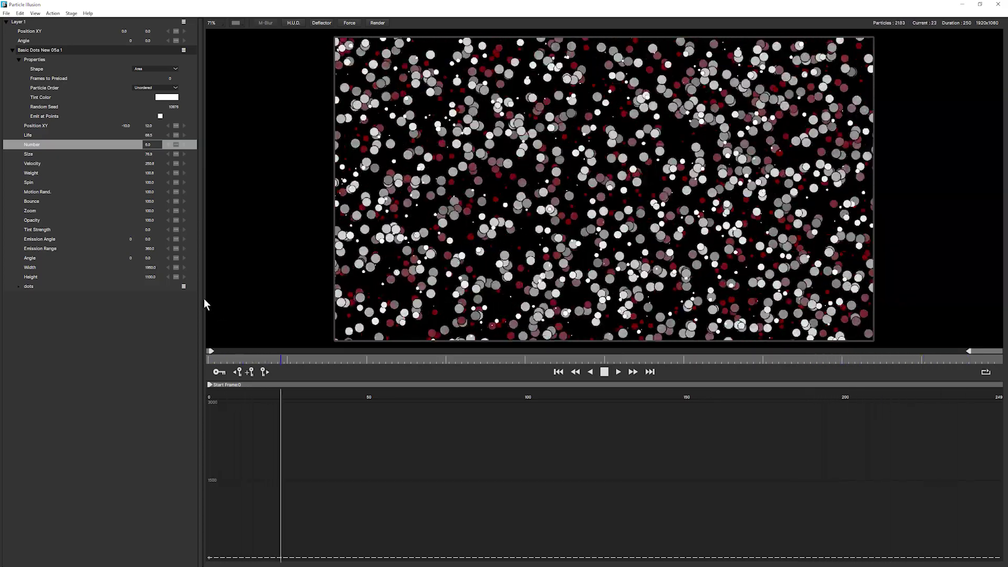
pyautogui.press('space')
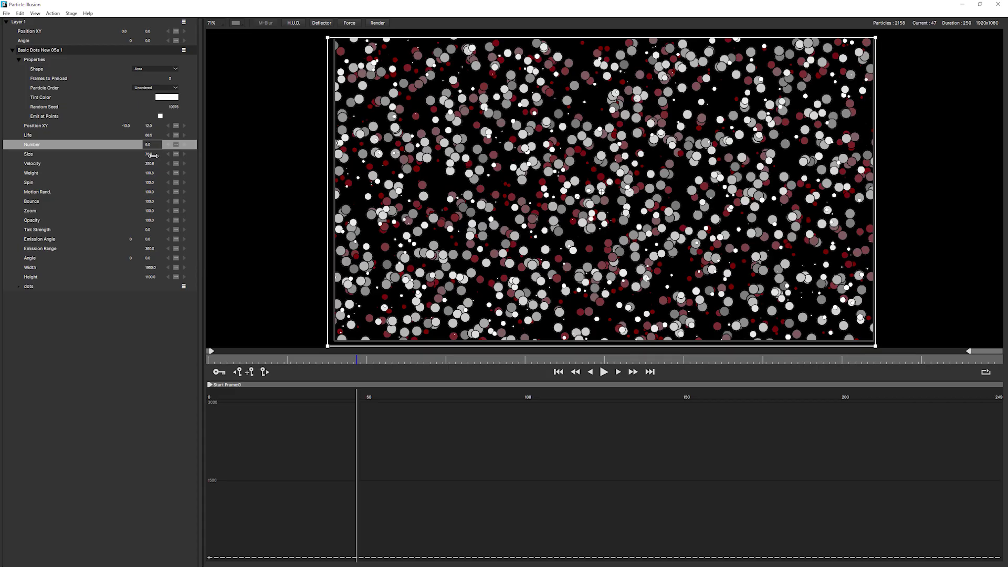
# Step: Scrub the particle Size up and down, settling at 57.9
pyautogui.moveTo(152, 154); pyautogui.dragTo(197, 159)
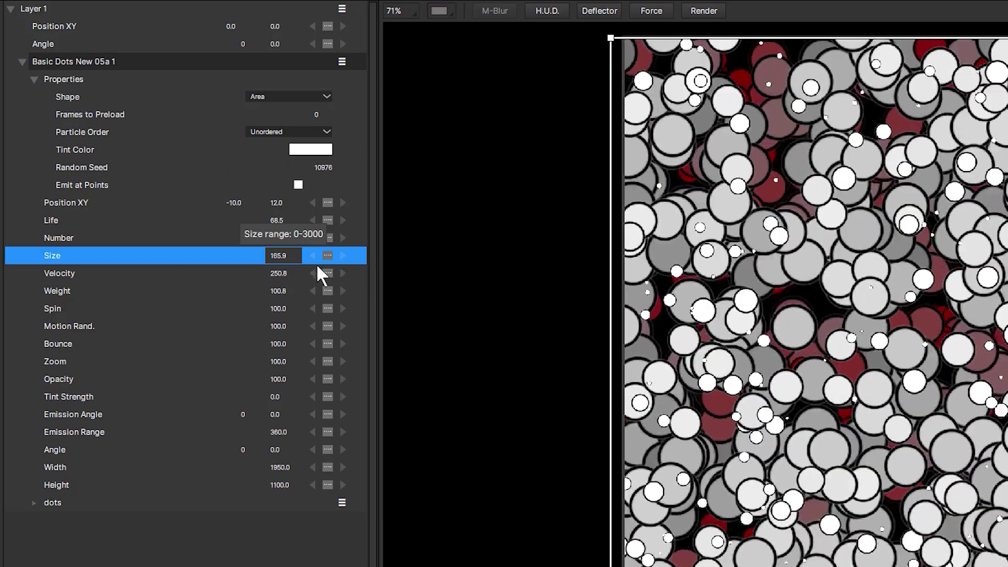
pyautogui.moveTo(326, 274); pyautogui.dragTo(428, 363)
pyautogui.moveTo(195, 260); pyautogui.dragTo(168, 258)
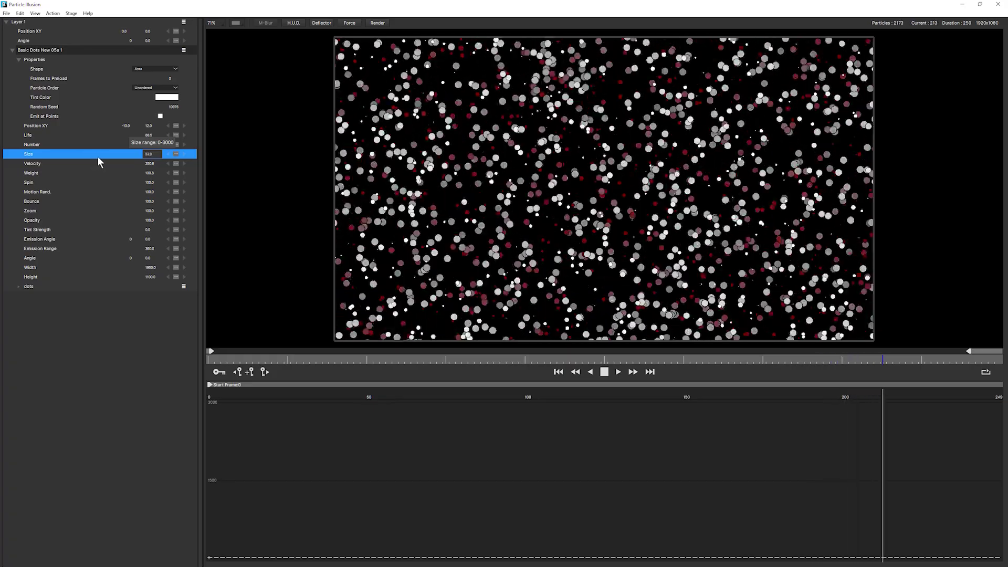
pyautogui.moveTo(91, 155); pyautogui.dragTo(197, 154)
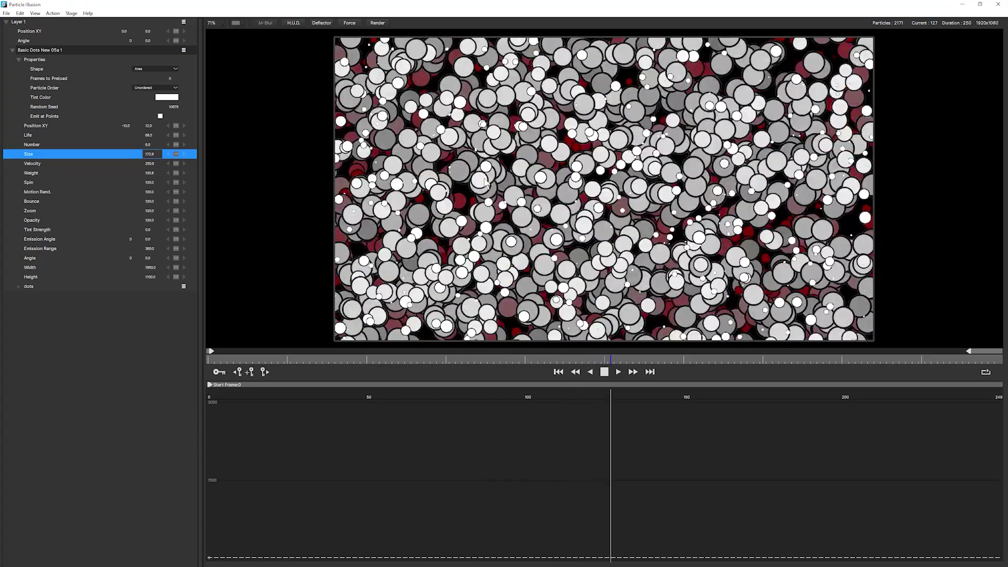
pyautogui.press('space')
pyautogui.moveTo(151, 159); pyautogui.dragTo(102, 158)
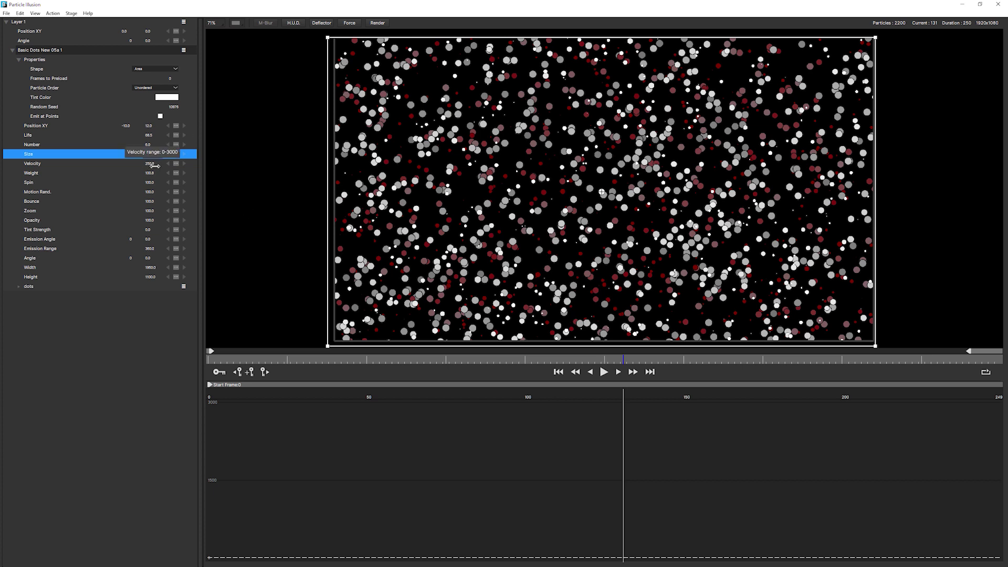
# Step: Try a higher Velocity, undo it back to 250.8, and set Zoom to 260.0
pyautogui.moveTo(153, 166); pyautogui.dragTo(259, 170)
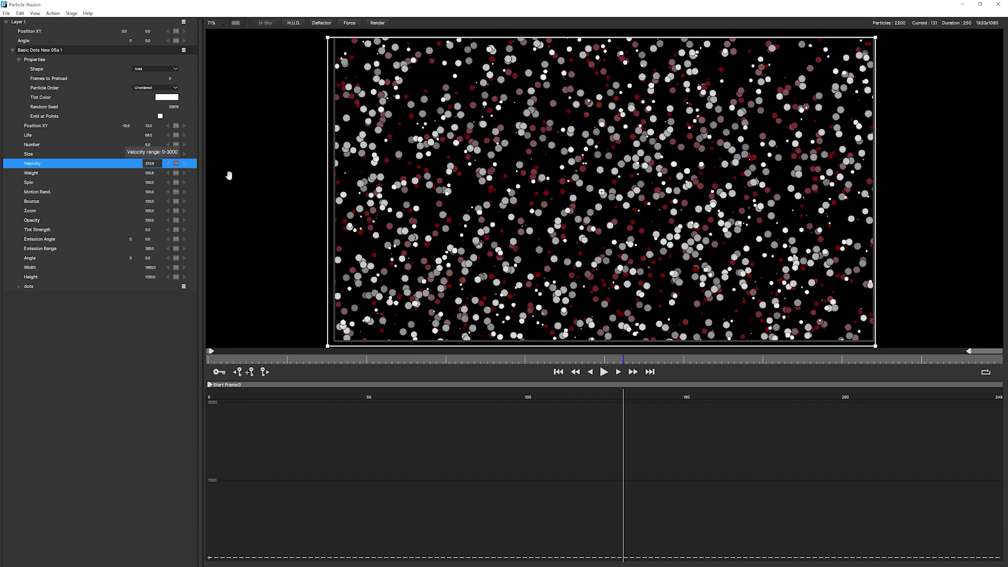
pyautogui.hotkey('ctrl', 'z')
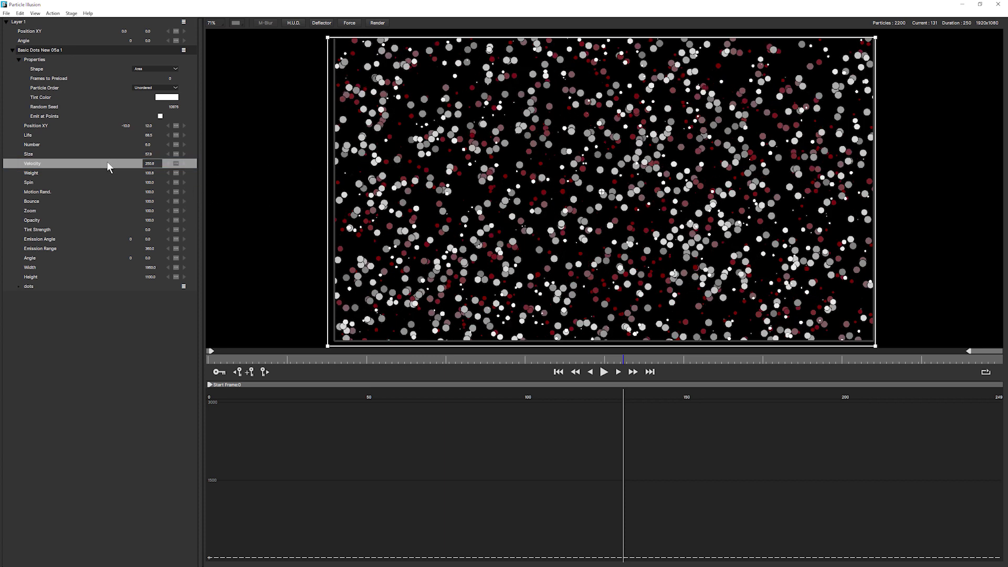
pyautogui.moveTo(151, 211); pyautogui.dragTo(184, 226)
pyautogui.moveTo(234, 247); pyautogui.dragTo(229, 250)
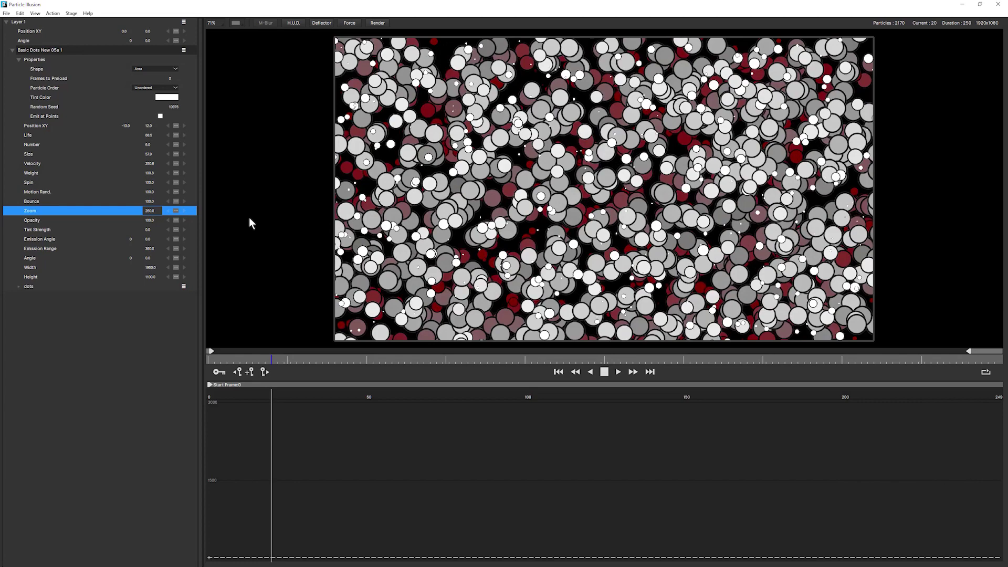
# Step: Tint the dots light blue and adjust Tint Strength, ending at 51.0
pyautogui.click(244, 198)
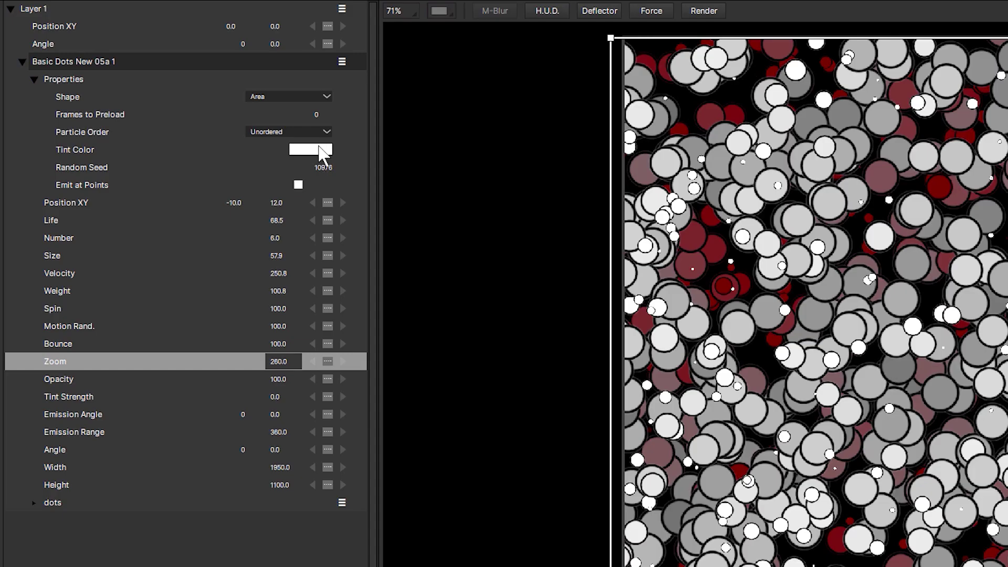
pyautogui.click(323, 153)
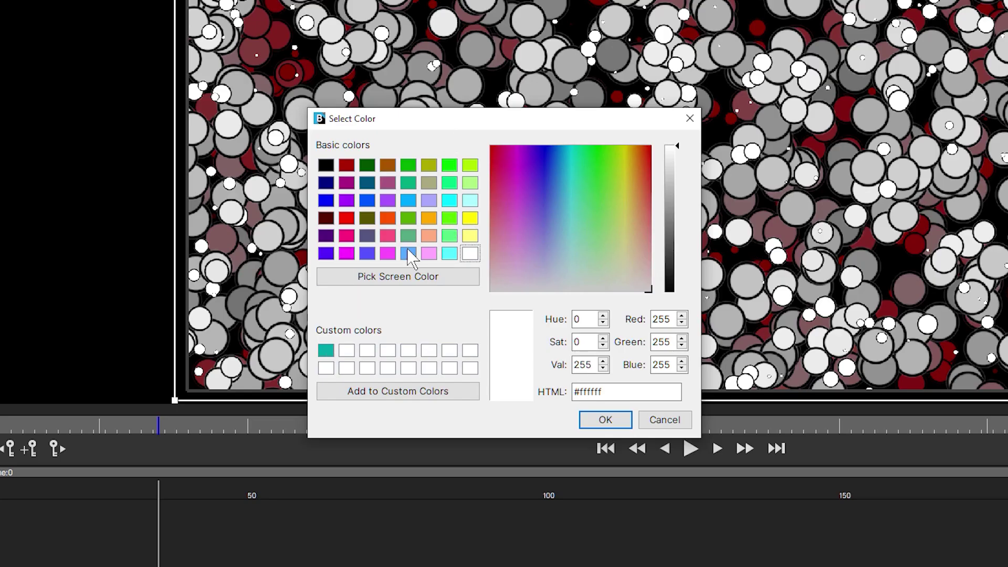
pyautogui.click(408, 253)
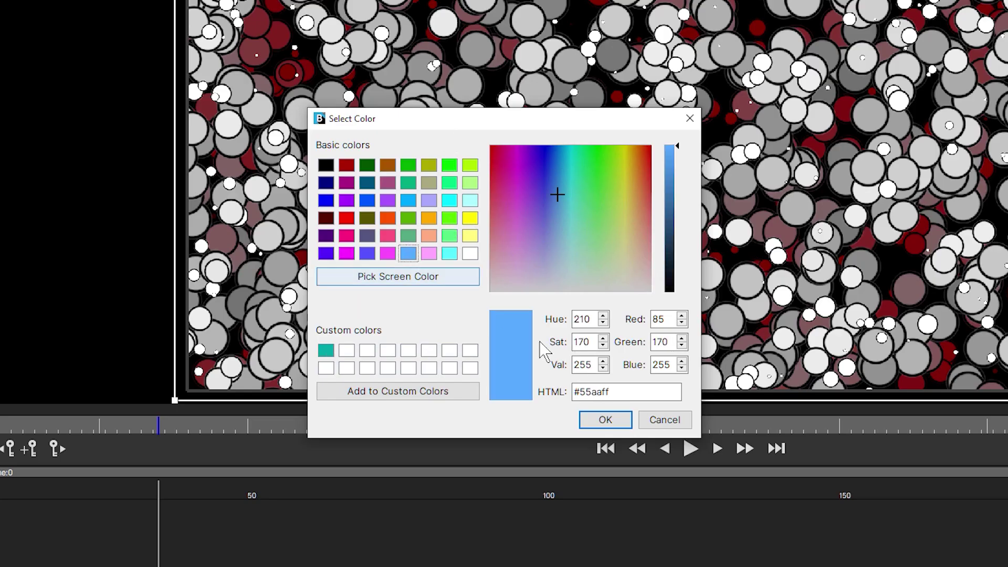
pyautogui.click(605, 419)
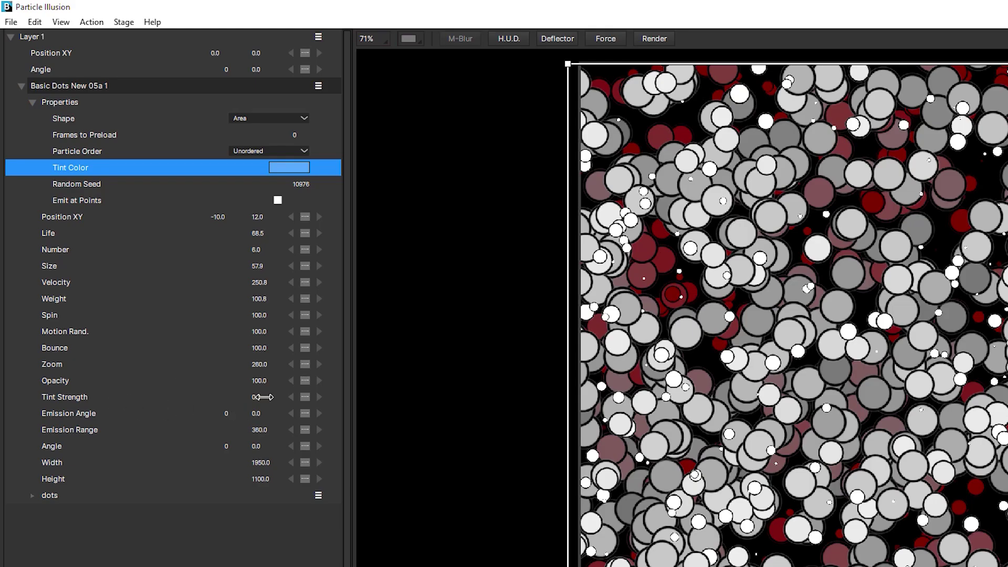
pyautogui.moveTo(263, 397); pyautogui.dragTo(310, 396)
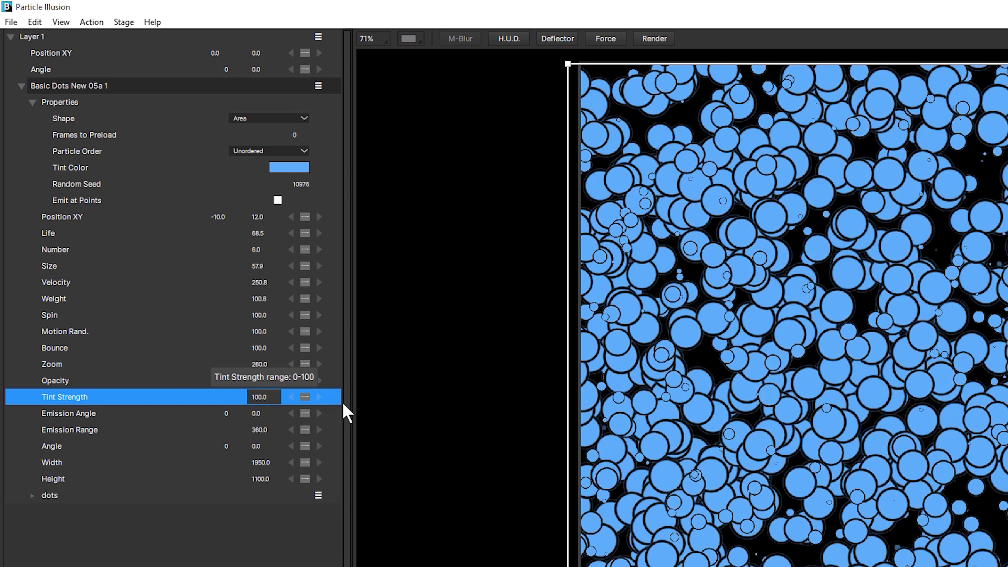
pyautogui.moveTo(342, 401)
pyautogui.mouseDown()
pyautogui.moveTo(237, 399)
pyautogui.moveTo(322, 402)
pyautogui.mouseUp()
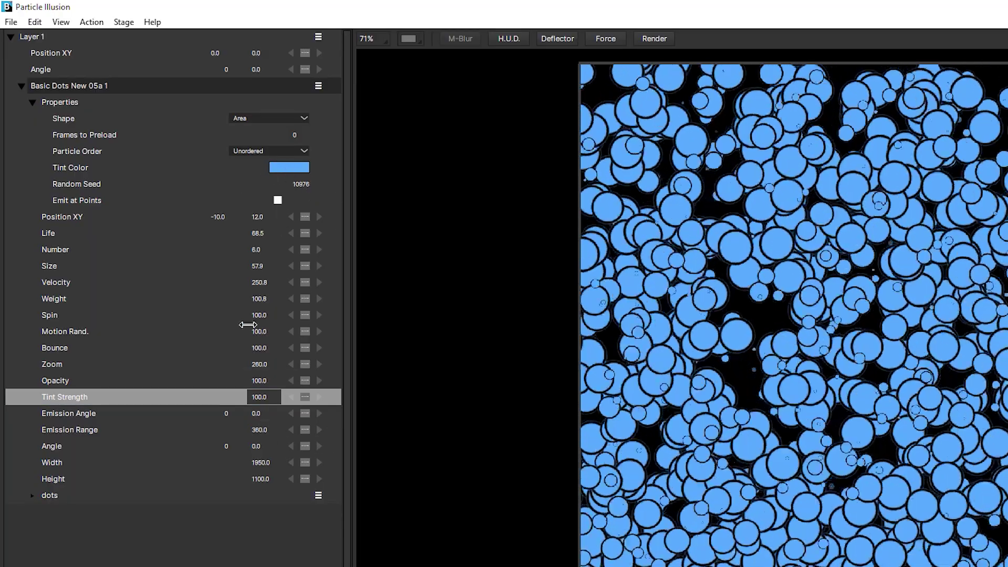
pyautogui.moveTo(258, 397); pyautogui.dragTo(229, 402)
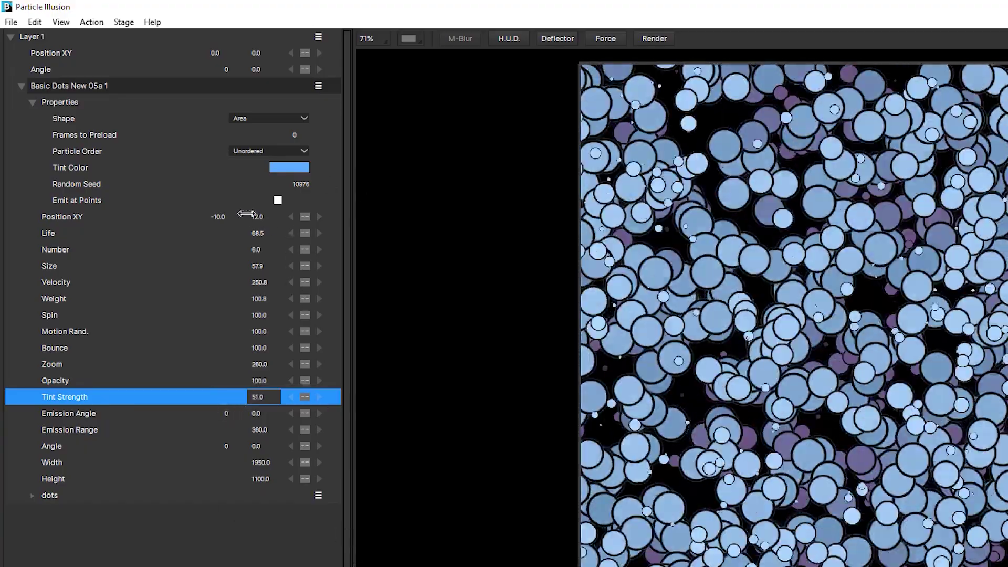
# Step: Try a green Tint Color for the dots instead
pyautogui.click(288, 168)
pyautogui.moveTo(792, 349); pyautogui.dragTo(614, 367)
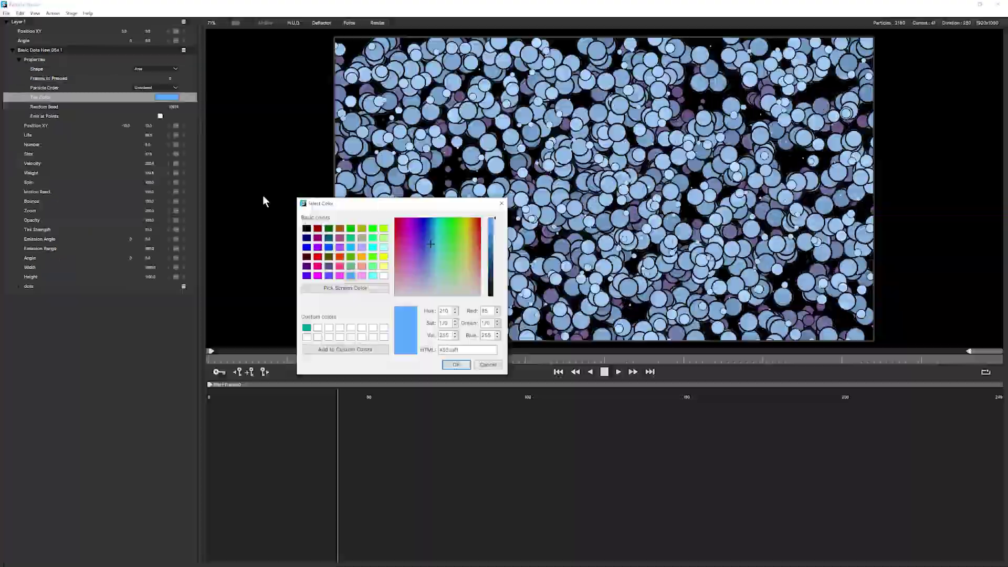
pyautogui.moveTo(264, 200); pyautogui.dragTo(105, 172)
pyautogui.click(229, 210)
pyautogui.click(228, 217)
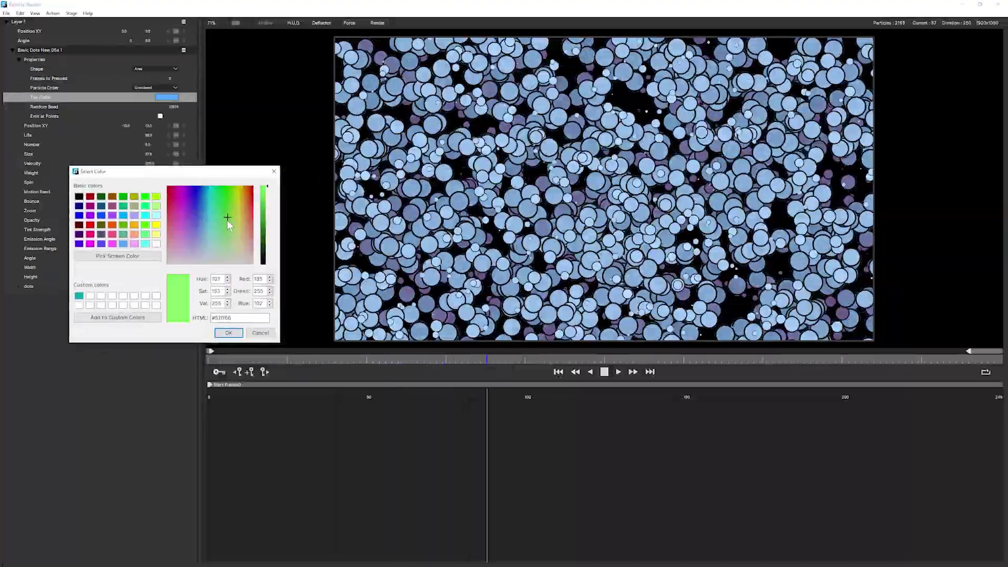
pyautogui.click(228, 333)
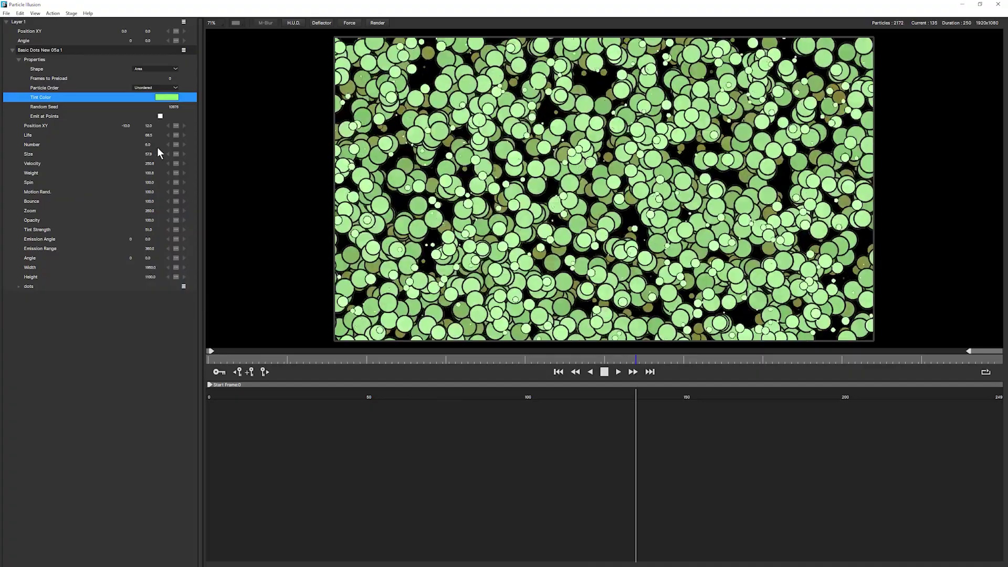
# Step: Switch the Tint Color to a deeper blue and raise Tint Strength to 100.0
pyautogui.click(166, 97)
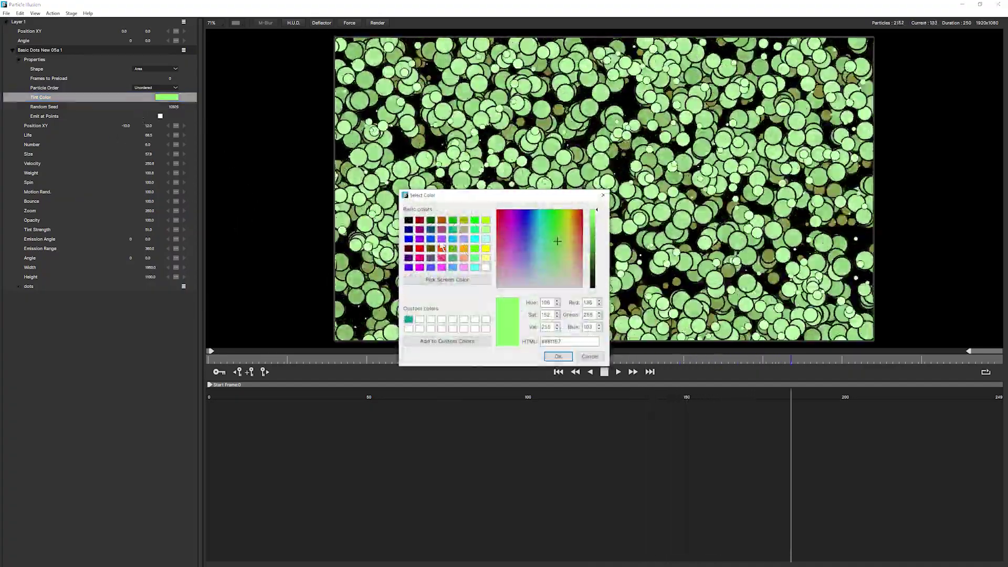
pyautogui.click(408, 239)
pyautogui.click(558, 356)
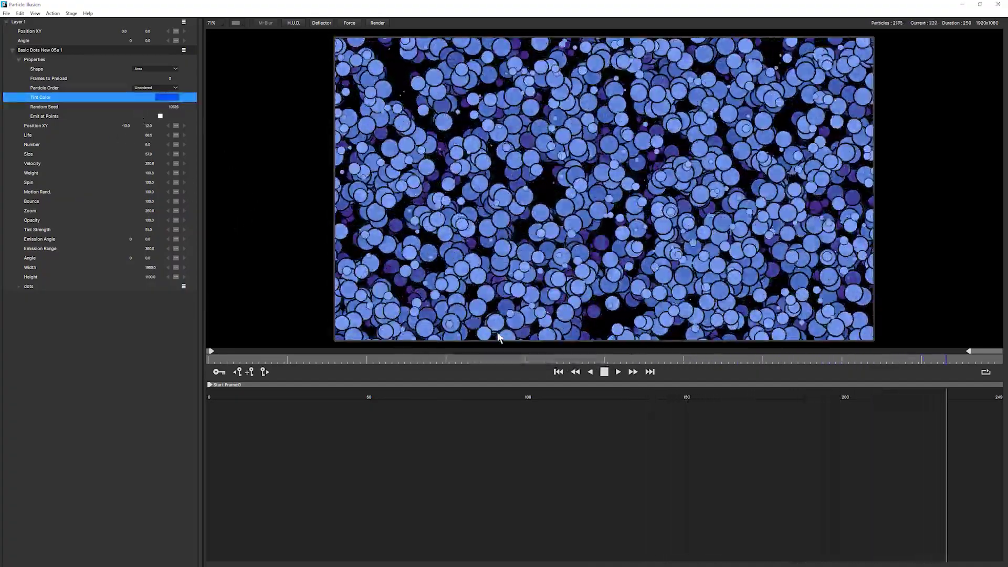
pyautogui.click(84, 228)
pyautogui.moveTo(84, 228); pyautogui.dragTo(50, 230)
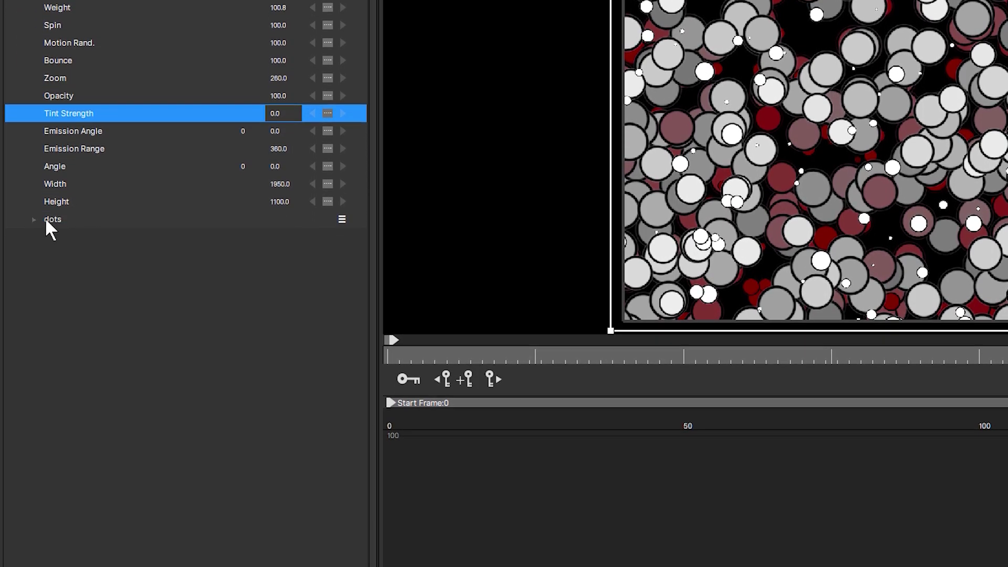
# Step: Select the dots particle row in the emitter tree, keeping Tint Strength at 0.0
pyautogui.click(62, 504)
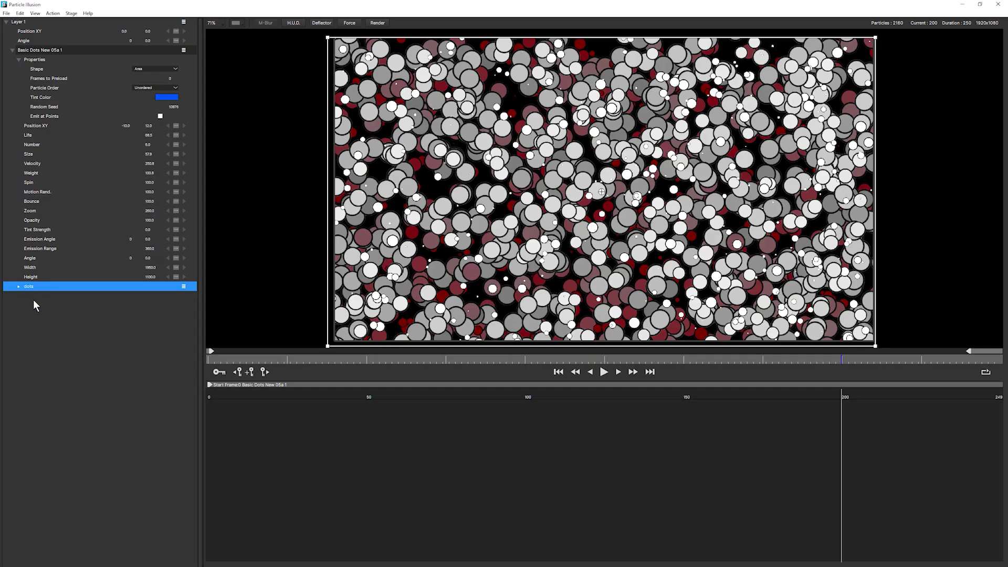
pyautogui.click(19, 287)
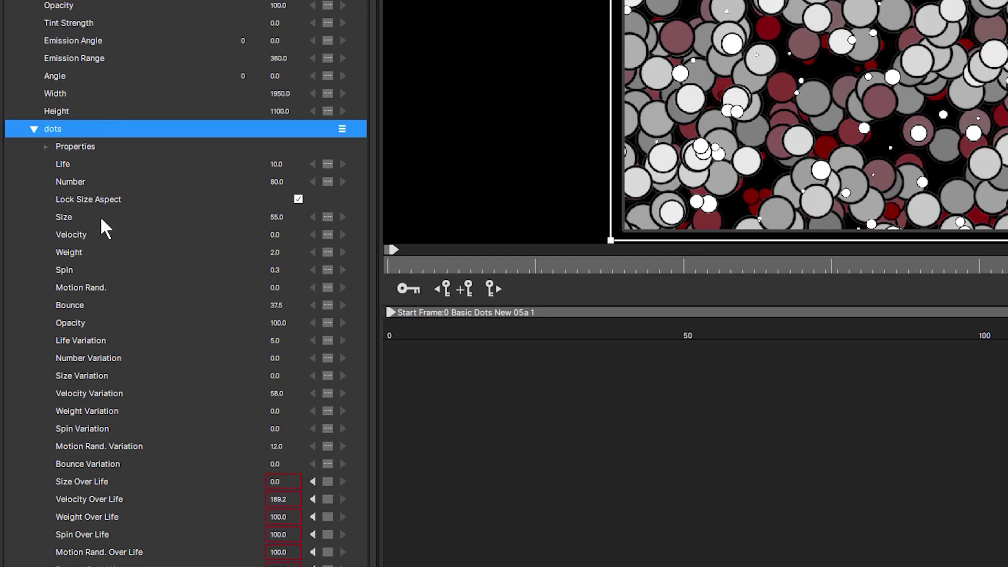
pyautogui.click(47, 148)
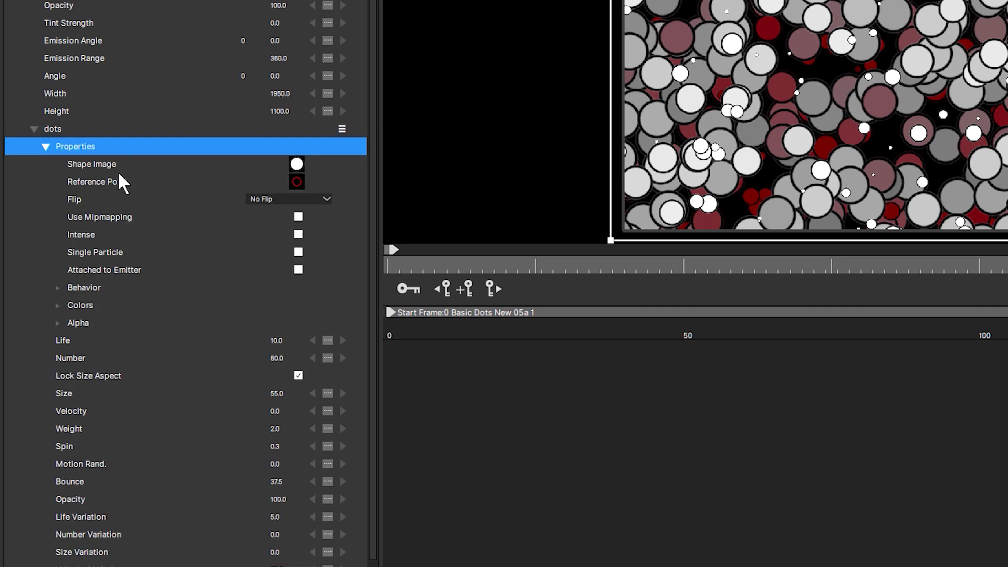
pyautogui.click(298, 163)
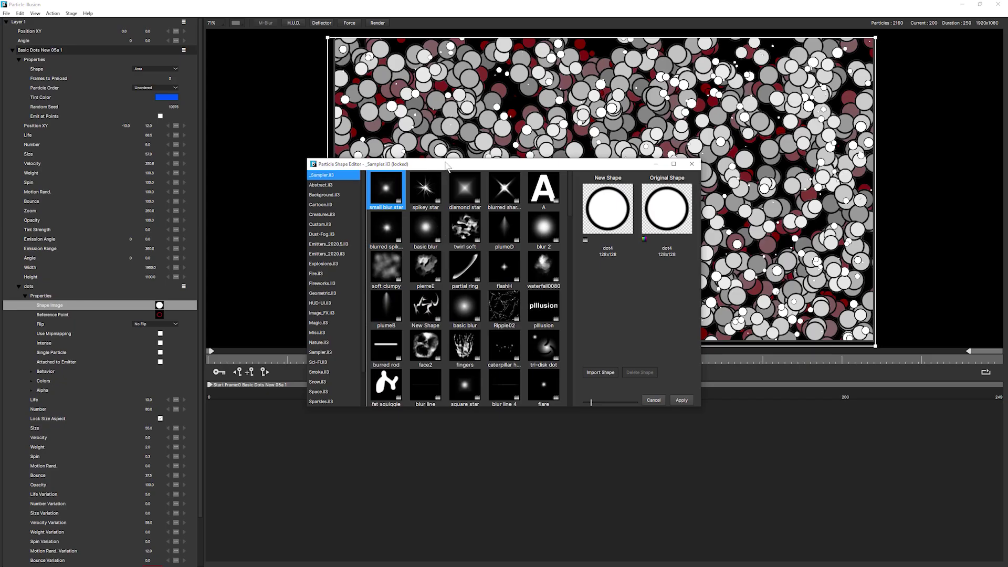
pyautogui.click(466, 269)
pyautogui.click(480, 225)
pyautogui.click(554, 190)
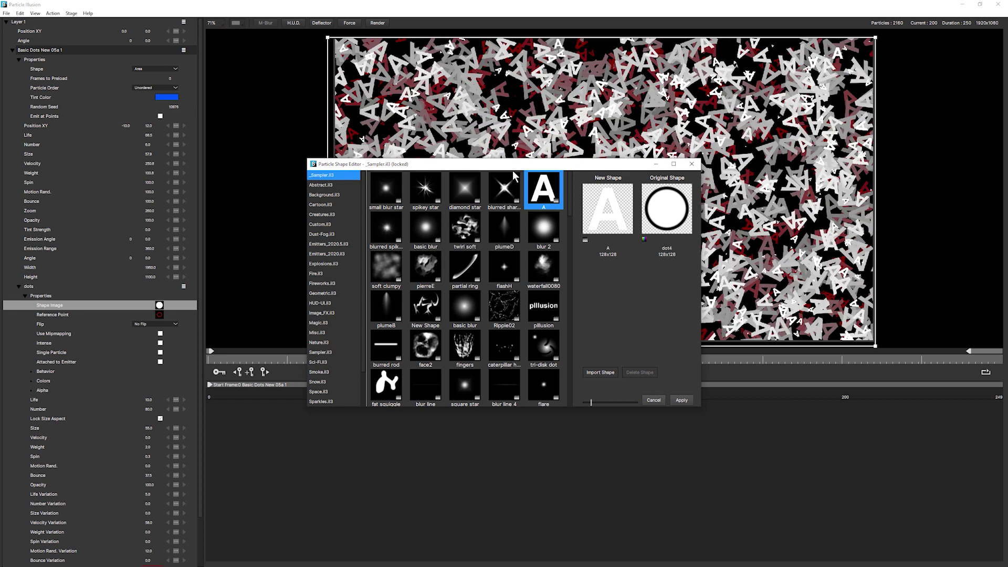
pyautogui.click(510, 185)
pyautogui.moveTo(497, 167); pyautogui.dragTo(348, 226)
pyautogui.click(316, 249)
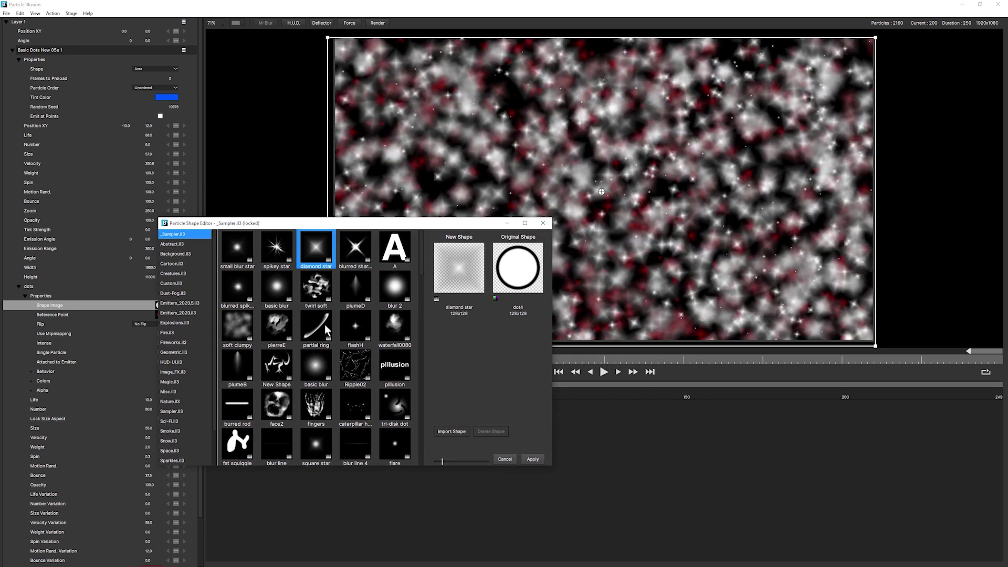
pyautogui.click(238, 444)
pyautogui.click(179, 303)
pyautogui.click(395, 247)
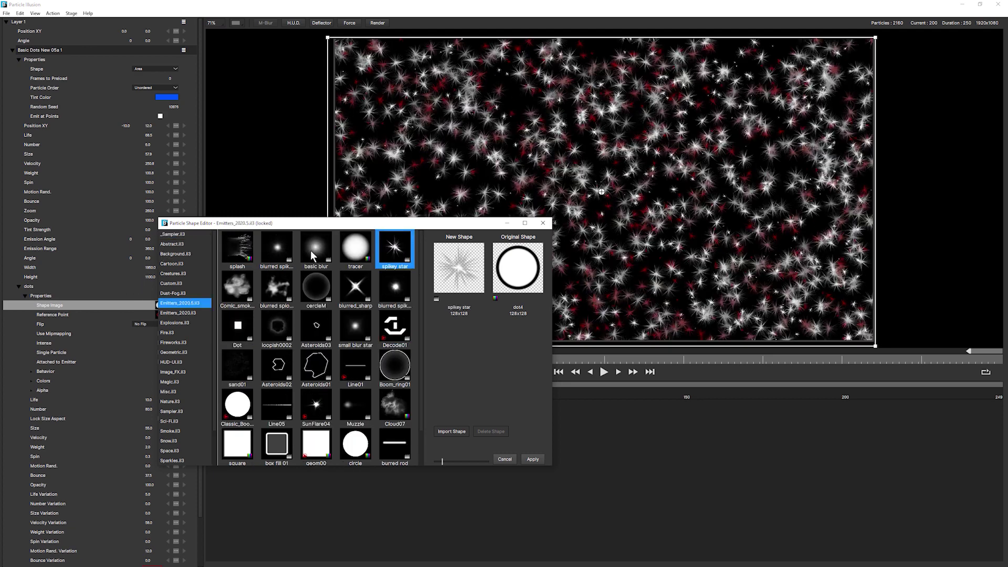
pyautogui.click(316, 247)
pyautogui.click(238, 247)
pyautogui.click(267, 289)
pyautogui.click(276, 327)
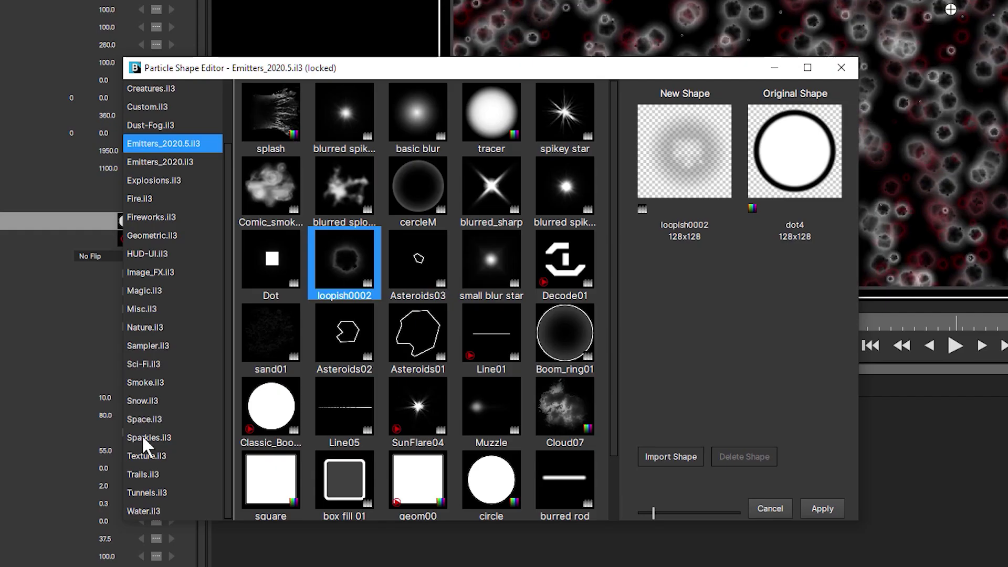
pyautogui.click(157, 346)
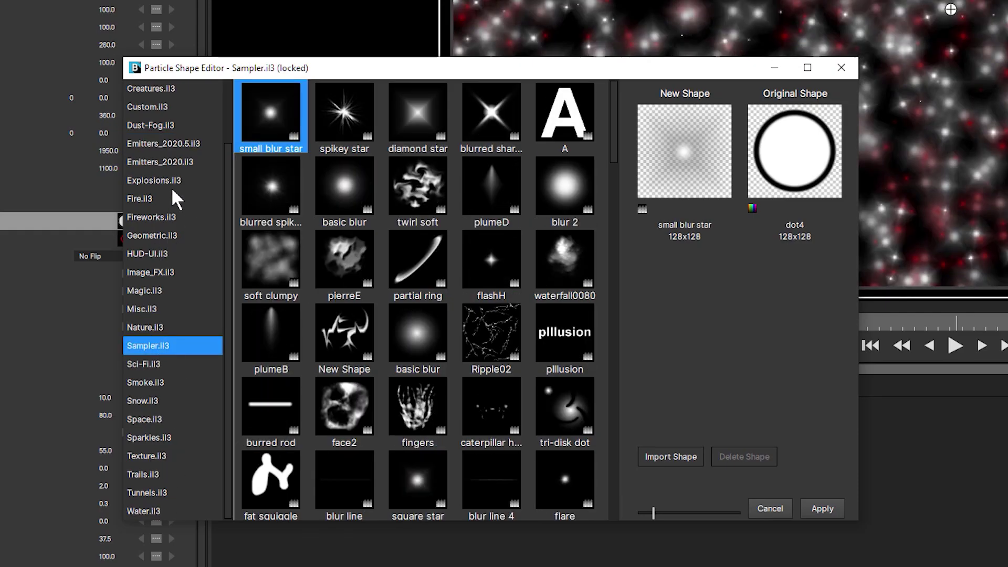
pyautogui.click(345, 255)
pyautogui.click(564, 196)
pyautogui.click(570, 247)
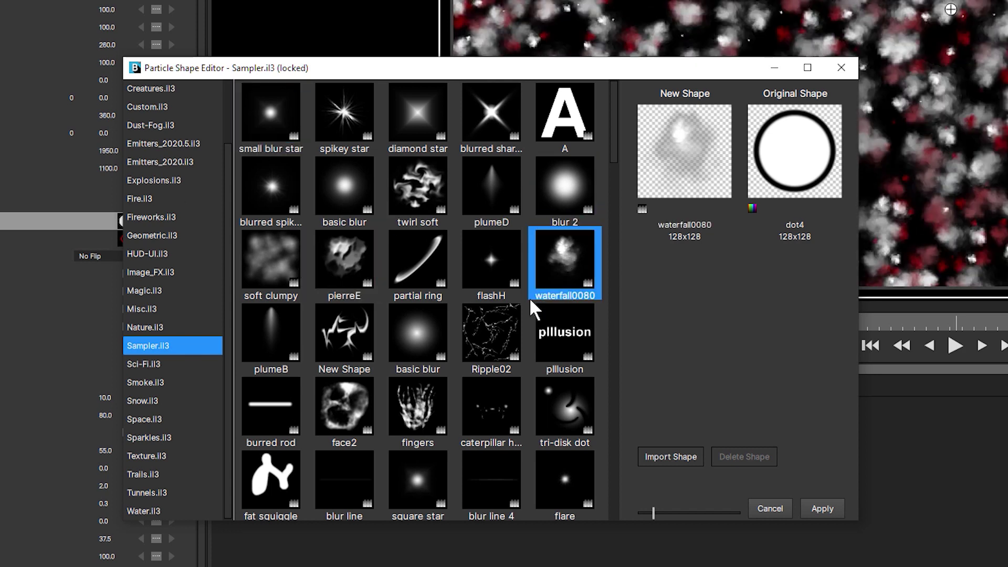
pyautogui.click(345, 412)
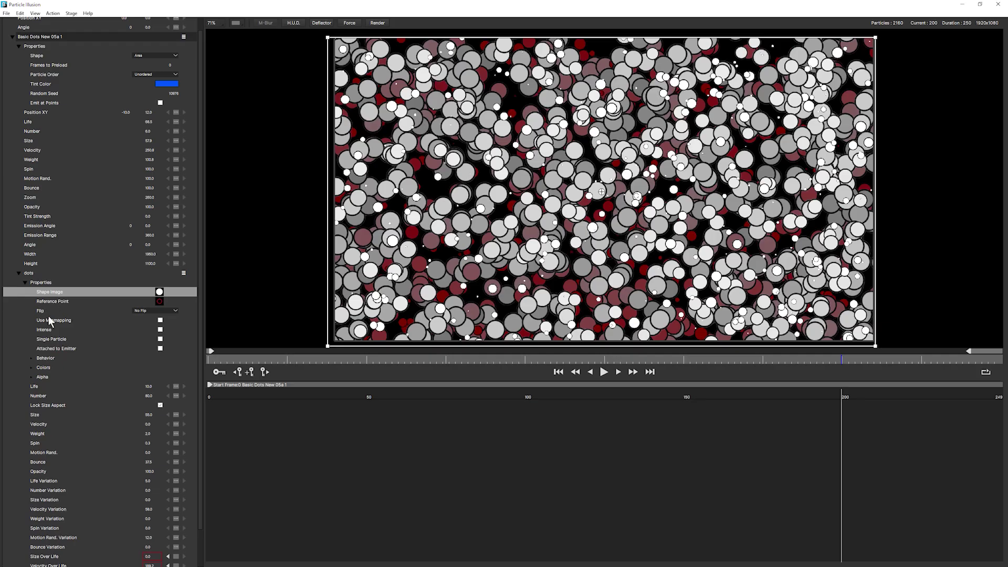
# Step: Open the dots' colour gradient and change the 55% dark red stop to light blue #00aaff
pyautogui.click(31, 367)
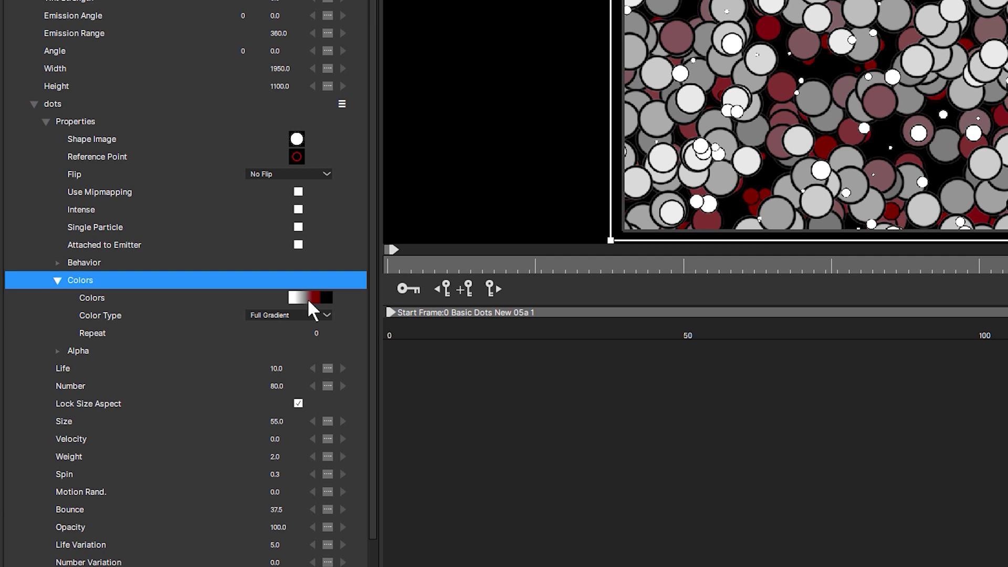
pyautogui.click(308, 296)
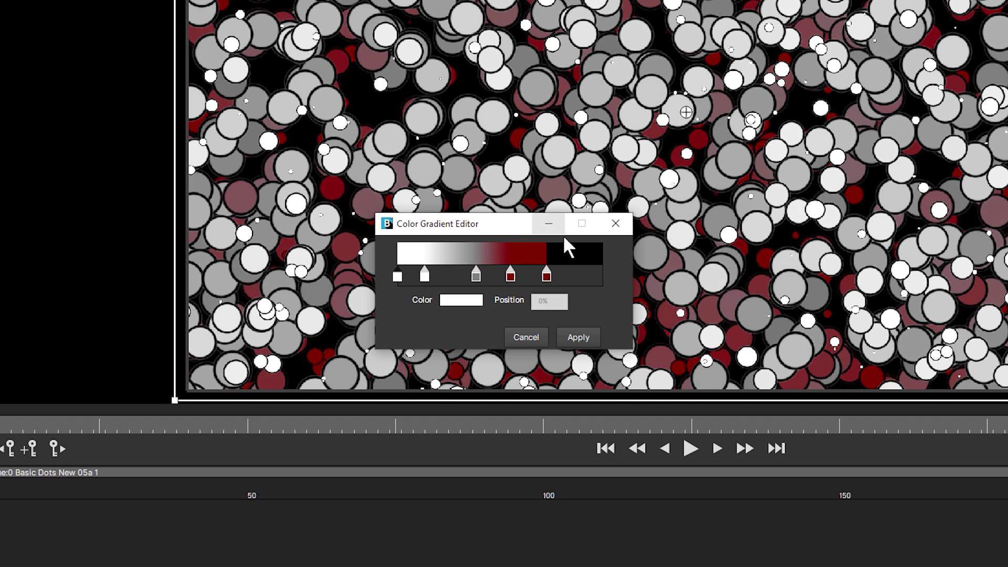
pyautogui.click(510, 276)
pyautogui.click(463, 303)
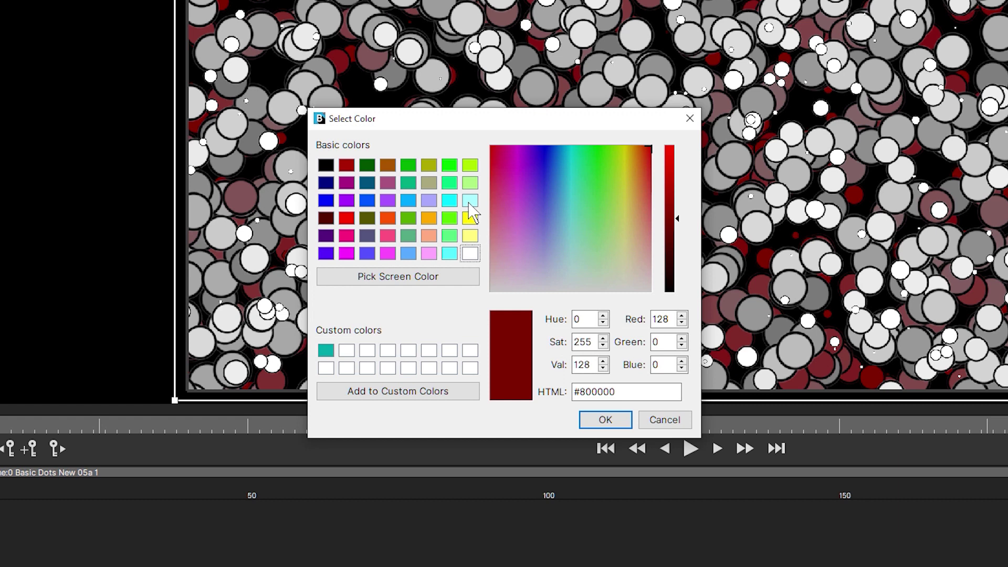
pyautogui.click(450, 202)
pyautogui.click(409, 201)
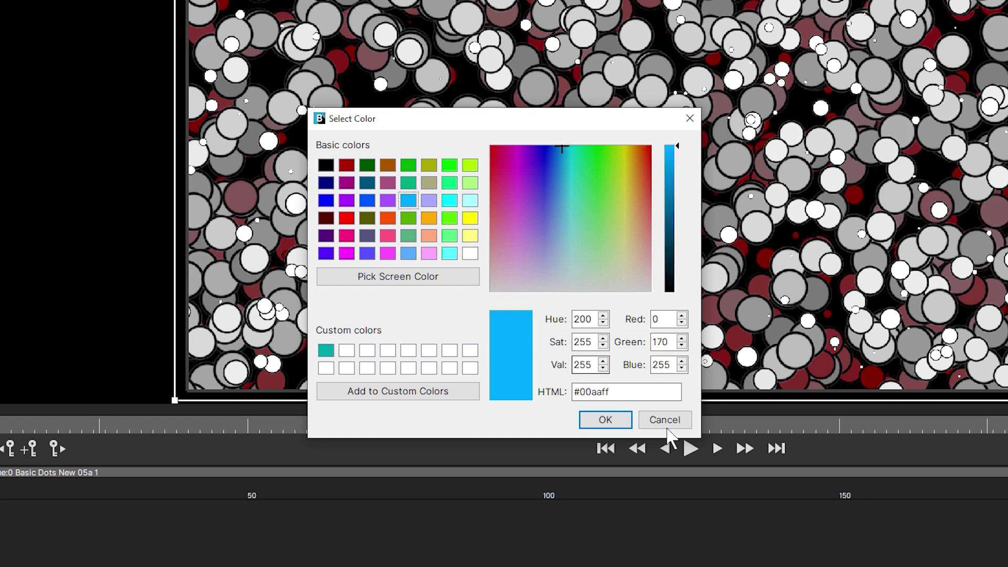
pyautogui.click(605, 420)
# Step: Change the 73% red stop to navy #20267f and shift the grey stop to 29%
pyautogui.click(546, 277)
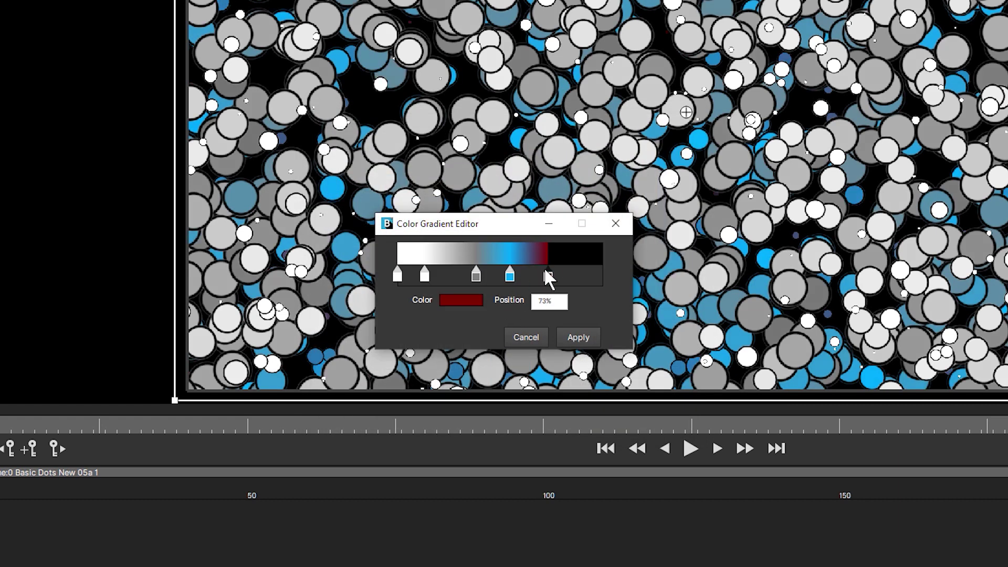
pyautogui.doubleClick(546, 276)
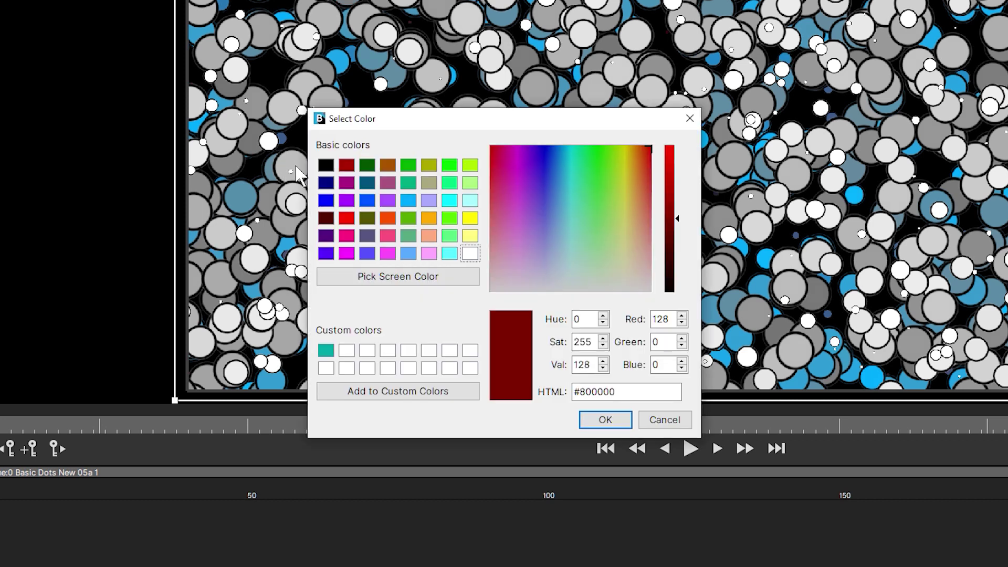
pyautogui.click(326, 183)
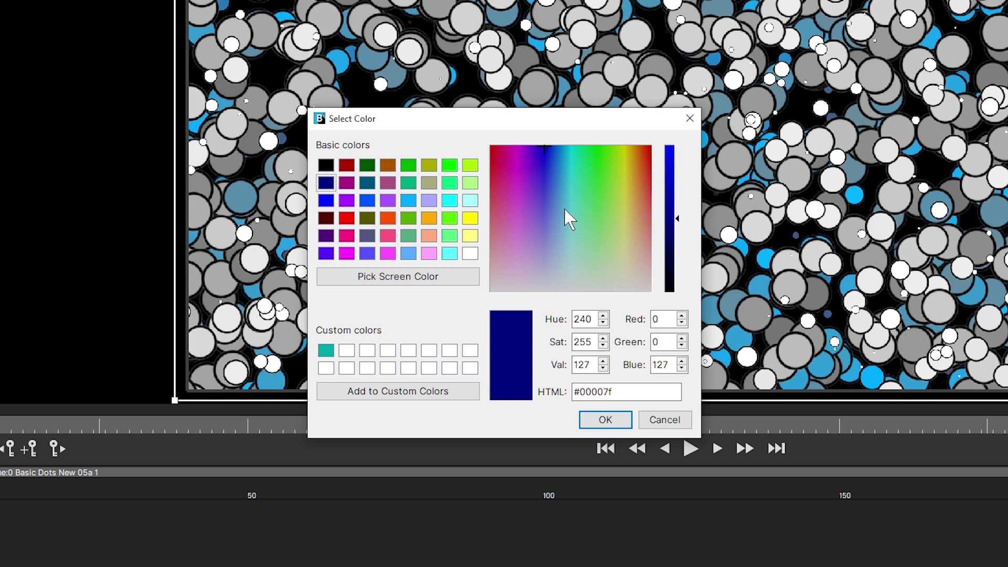
pyautogui.moveTo(542, 153); pyautogui.dragTo(546, 182)
pyautogui.click(606, 419)
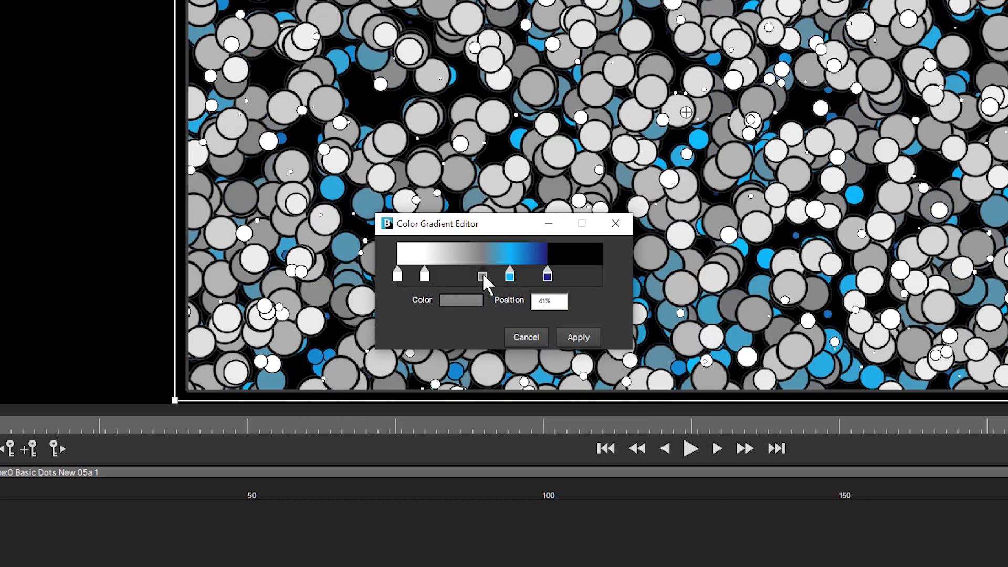
pyautogui.moveTo(478, 276)
pyautogui.mouseDown()
pyautogui.moveTo(452, 277)
pyautogui.moveTo(509, 275)
pyautogui.moveTo(478, 276)
pyautogui.moveTo(487, 276)
pyautogui.mouseUp()
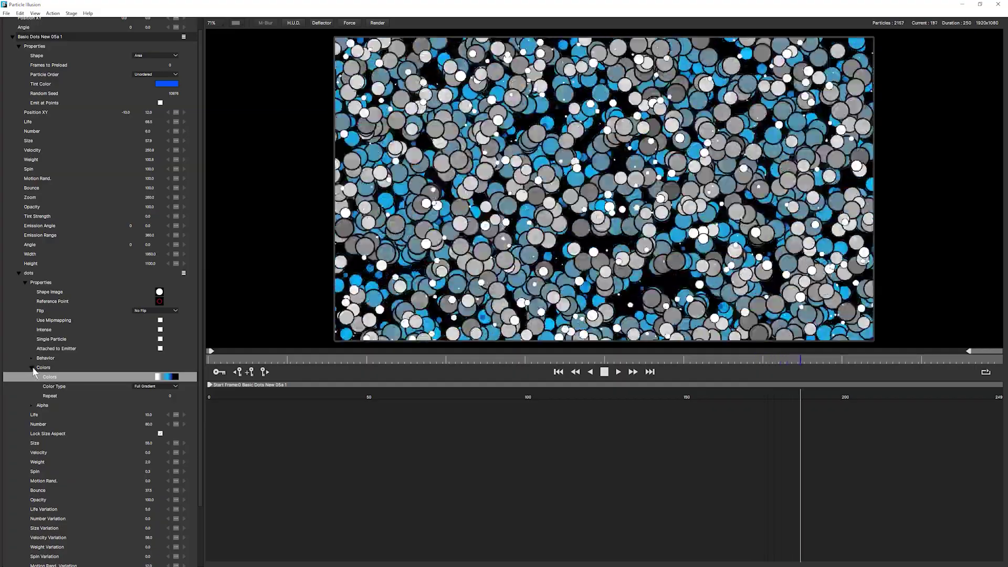
# Step: Collapse the dots colour settings and group, then preview playback from frame 30
pyautogui.click(30, 367)
pyautogui.click(26, 282)
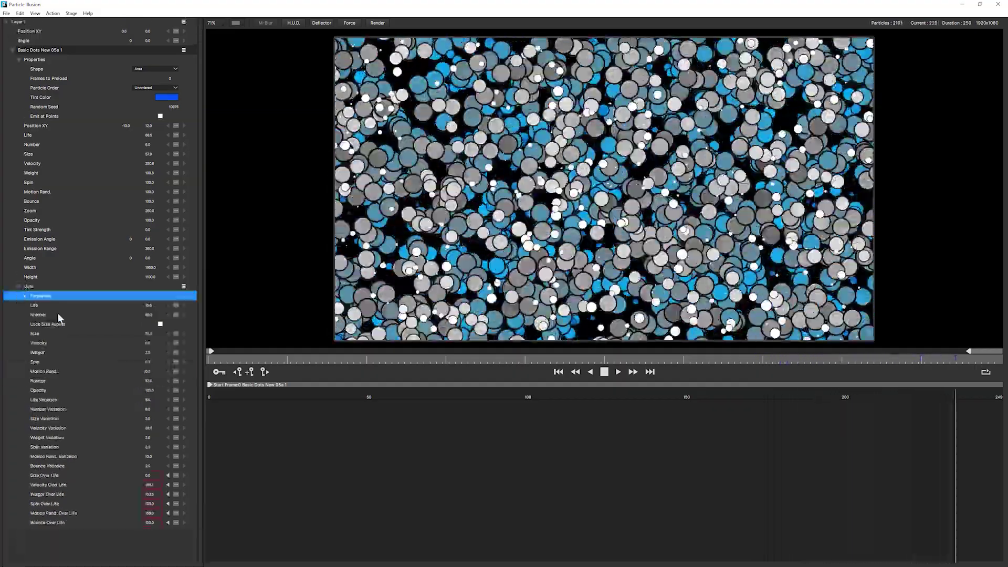
pyautogui.press('Left')
pyautogui.press('Left')
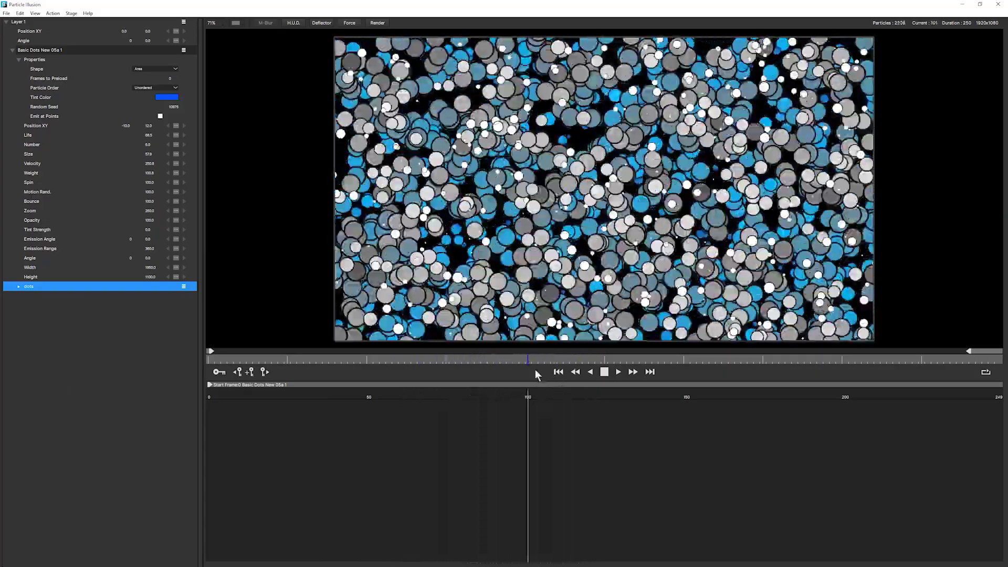
pyautogui.moveTo(543, 360); pyautogui.dragTo(329, 351)
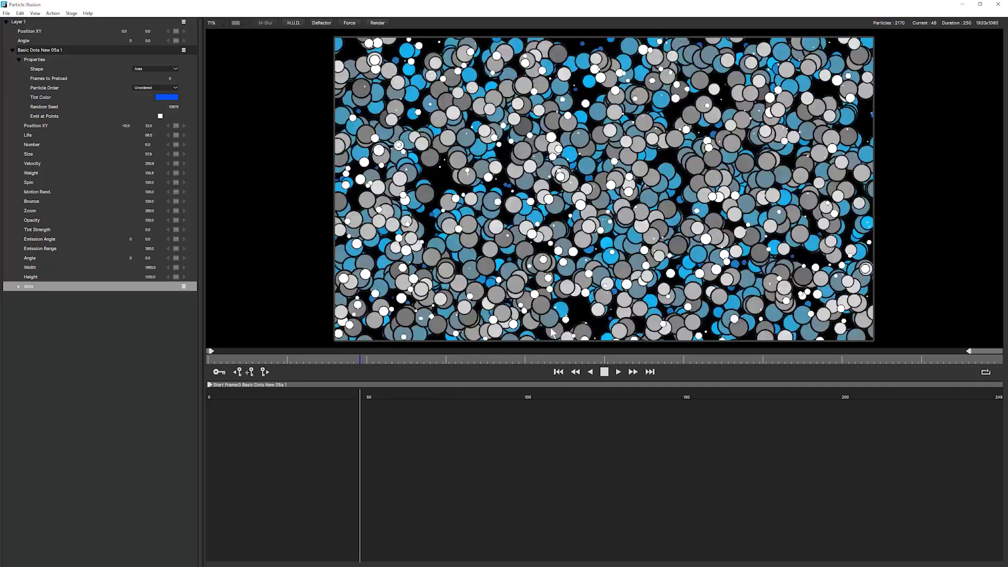
pyautogui.click(609, 371)
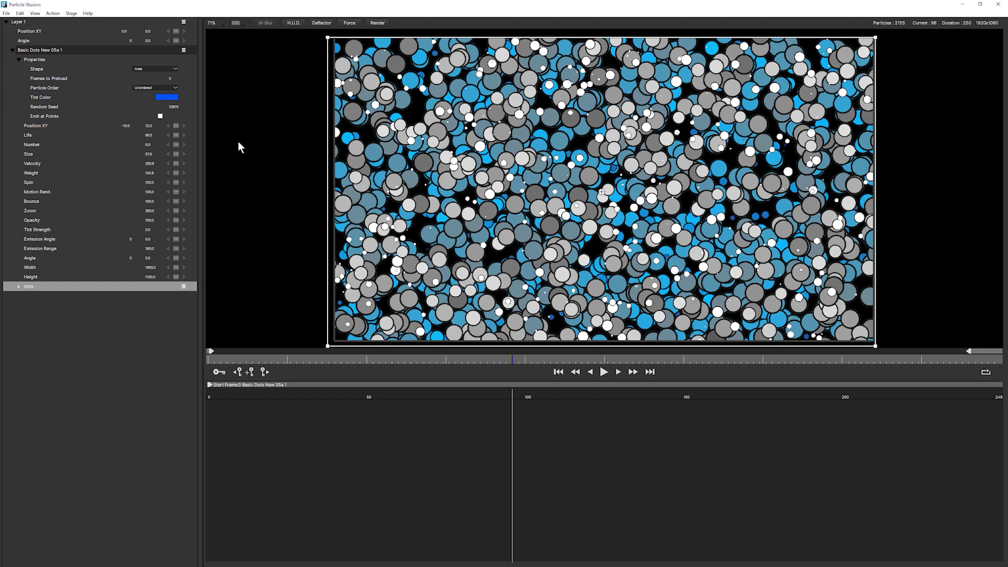
# Step: Scrub the emitter's Life up from 68.5, trying 282.5 and 145.5, then settling much higher
pyautogui.moveTo(143, 140); pyautogui.dragTo(180, 134)
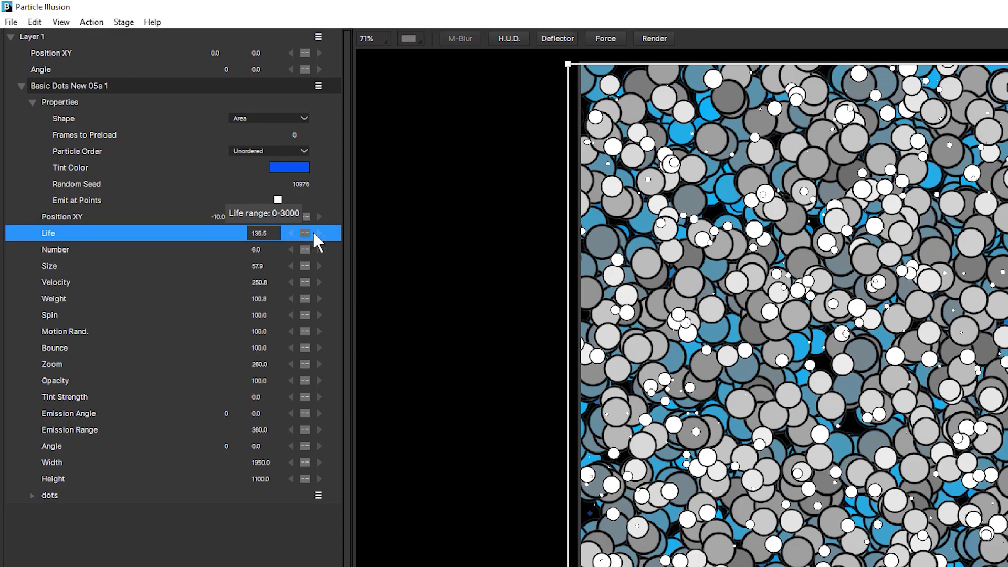
pyautogui.moveTo(326, 232); pyautogui.dragTo(303, 231)
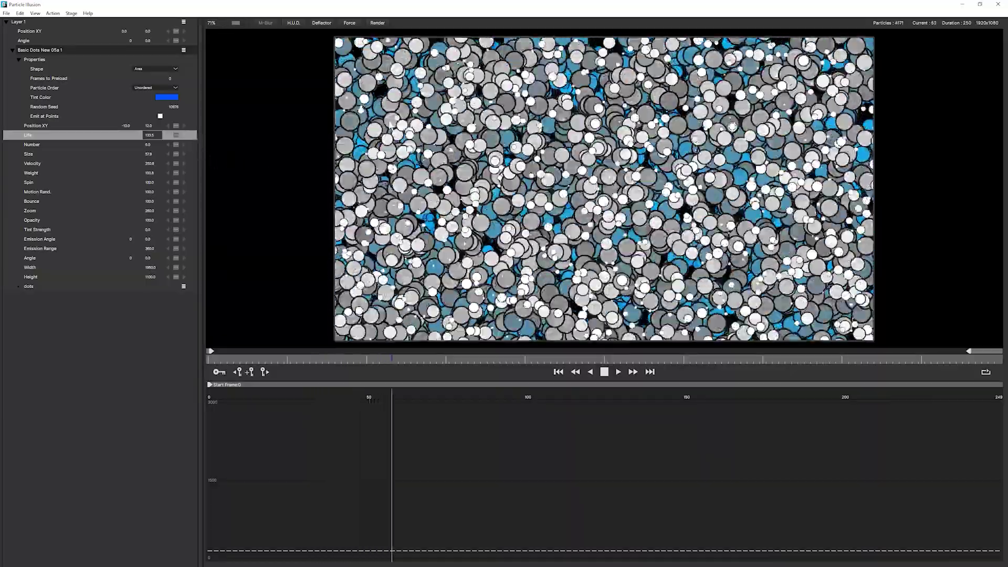
pyautogui.click(156, 136)
pyautogui.moveTo(156, 136); pyautogui.dragTo(213, 135)
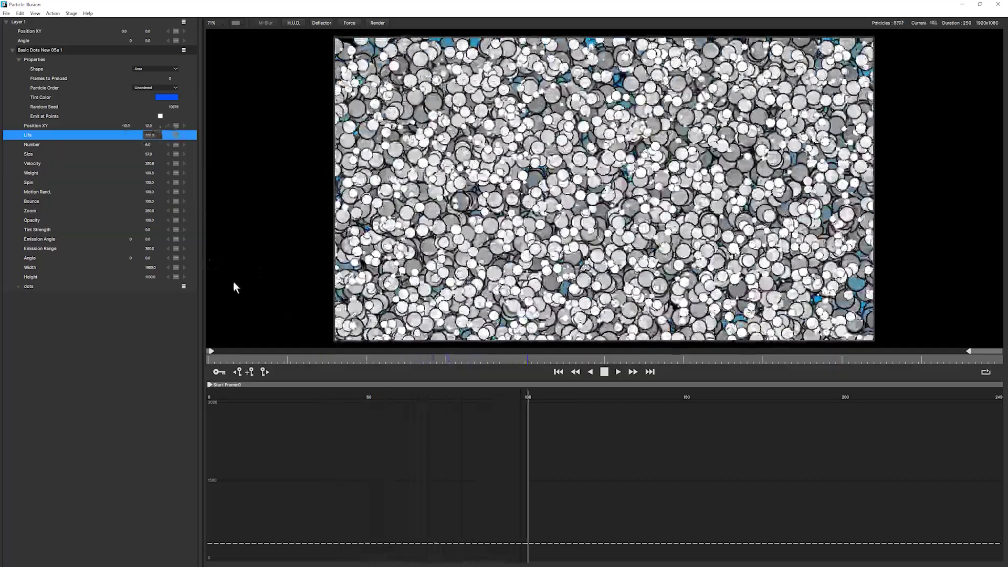
pyautogui.moveTo(156, 136); pyautogui.dragTo(165, 137)
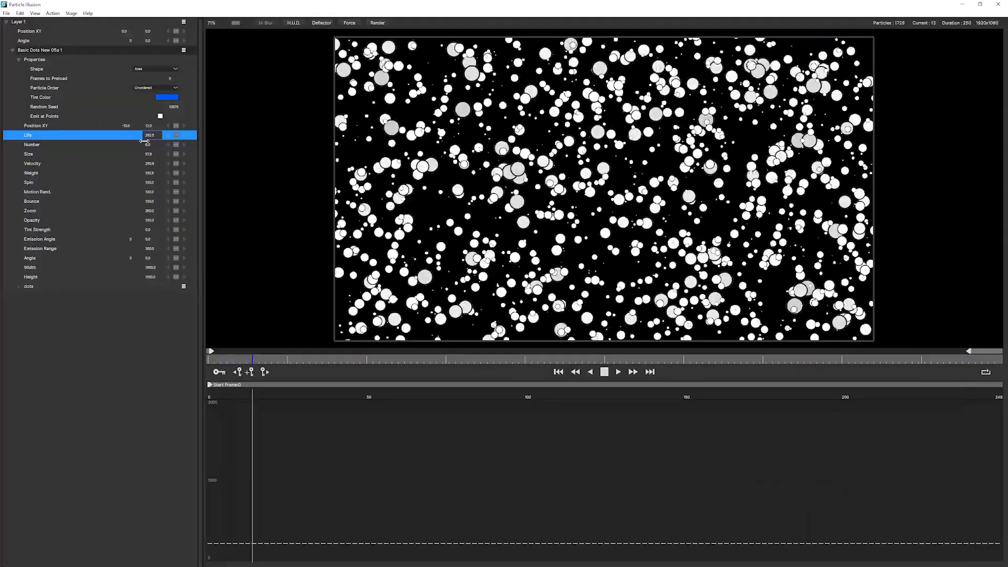
pyautogui.moveTo(157, 135); pyautogui.dragTo(22, 143)
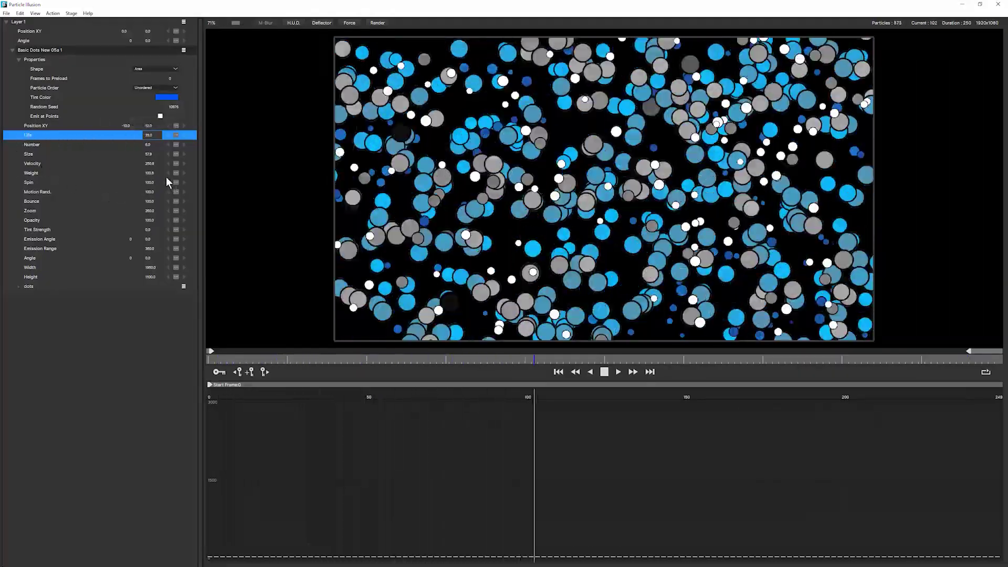
pyautogui.moveTo(148, 135); pyautogui.dragTo(270, 129)
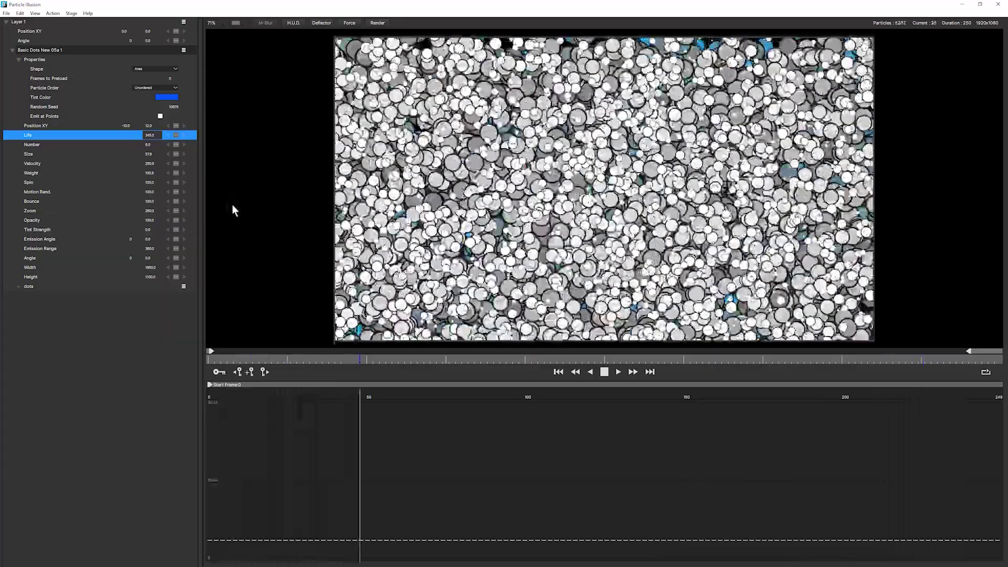
# Step: Adjust the dots gradient stops: light blue slightly left, grey to 22%, white to 12%
pyautogui.click(18, 286)
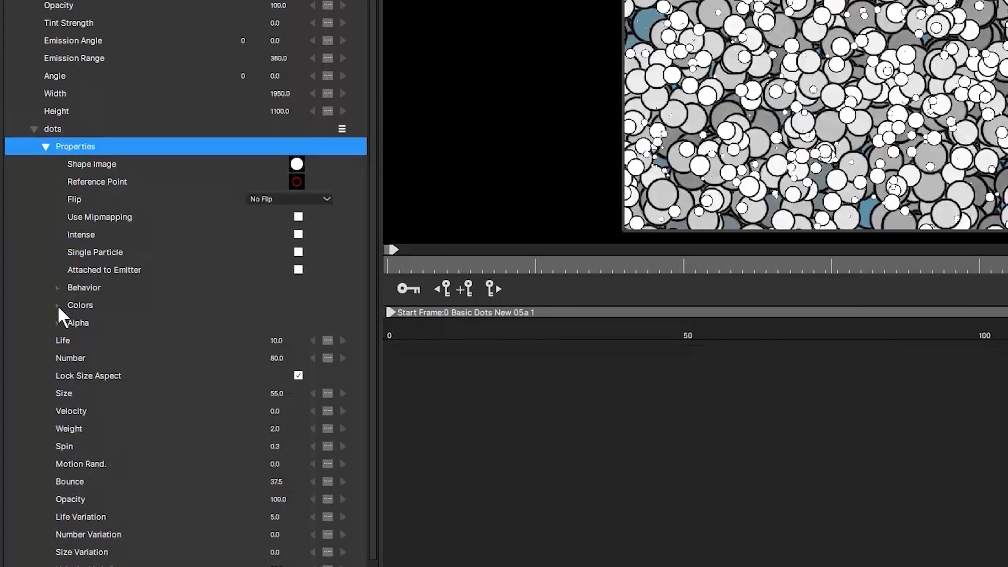
pyautogui.click(57, 304)
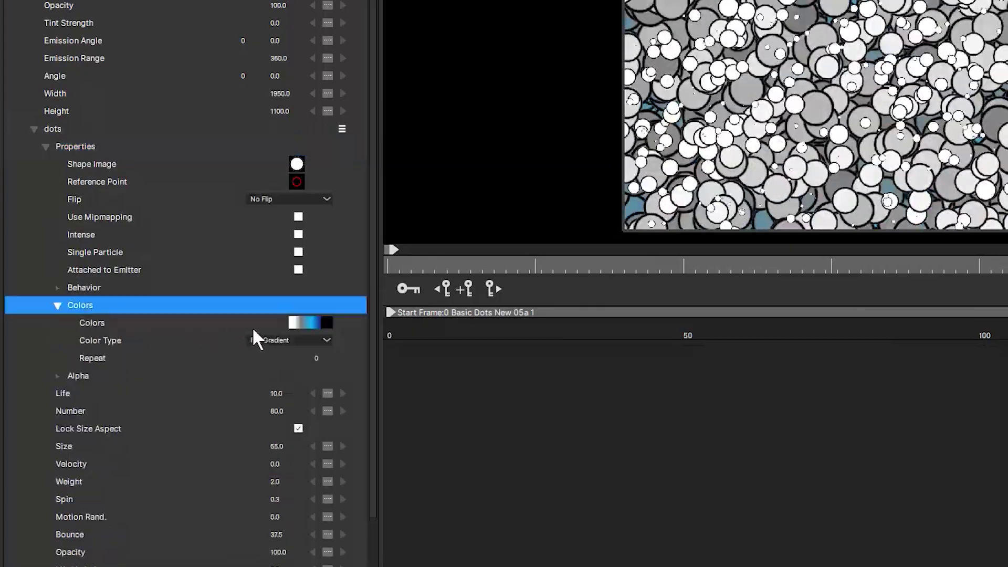
pyautogui.click(318, 321)
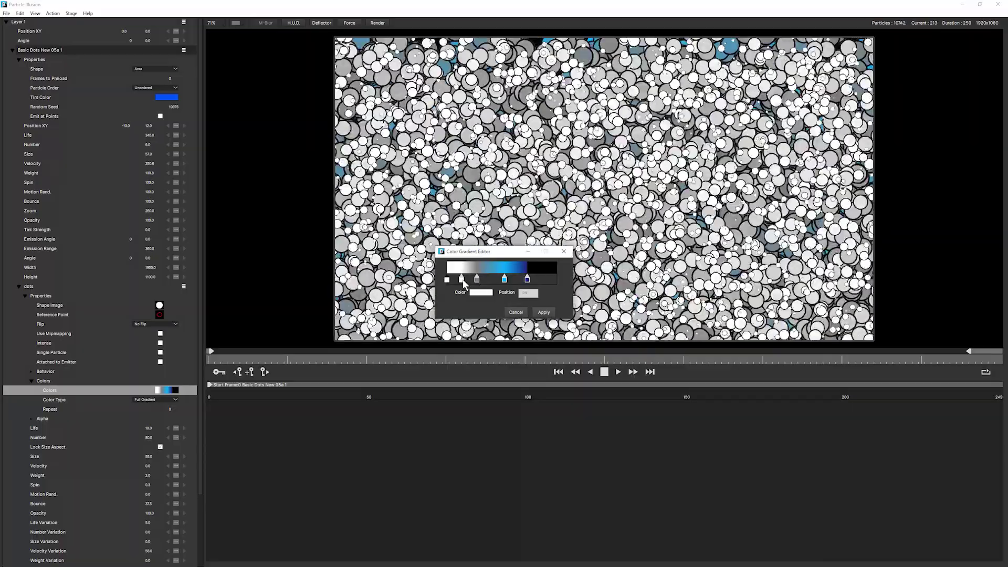
pyautogui.click(861, 114)
pyautogui.click(477, 279)
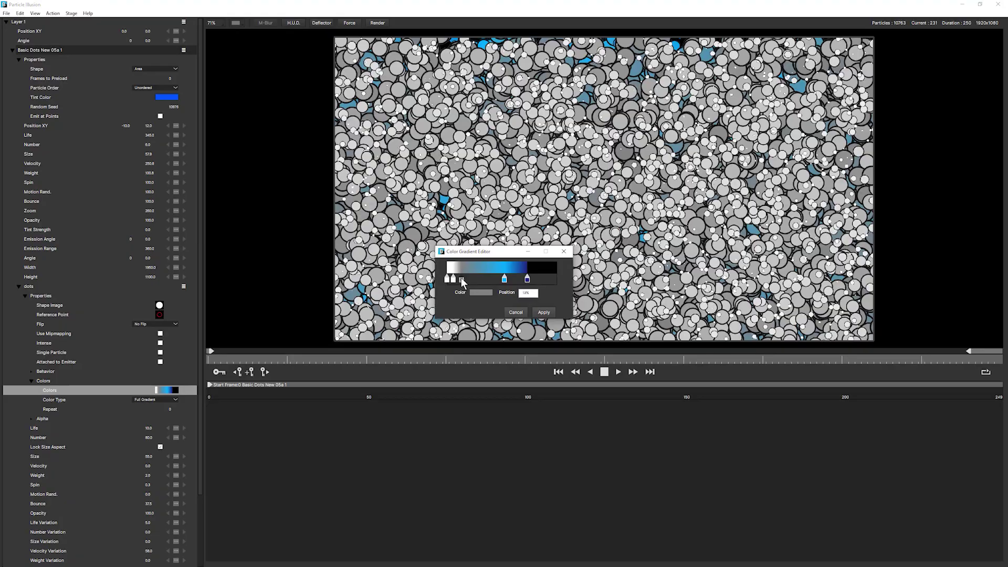
pyautogui.moveTo(505, 280); pyautogui.dragTo(493, 283)
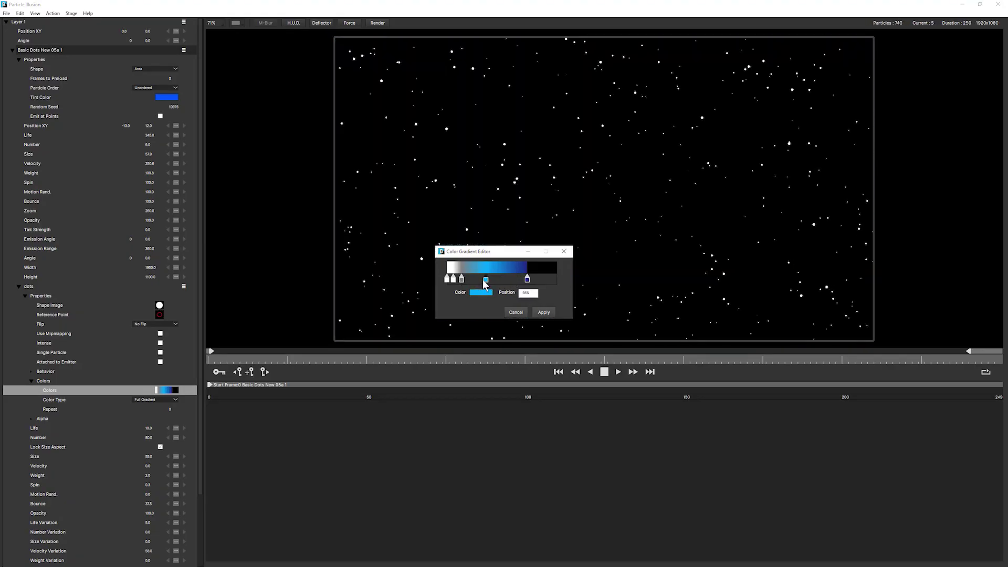
pyautogui.moveTo(462, 282); pyautogui.dragTo(471, 283)
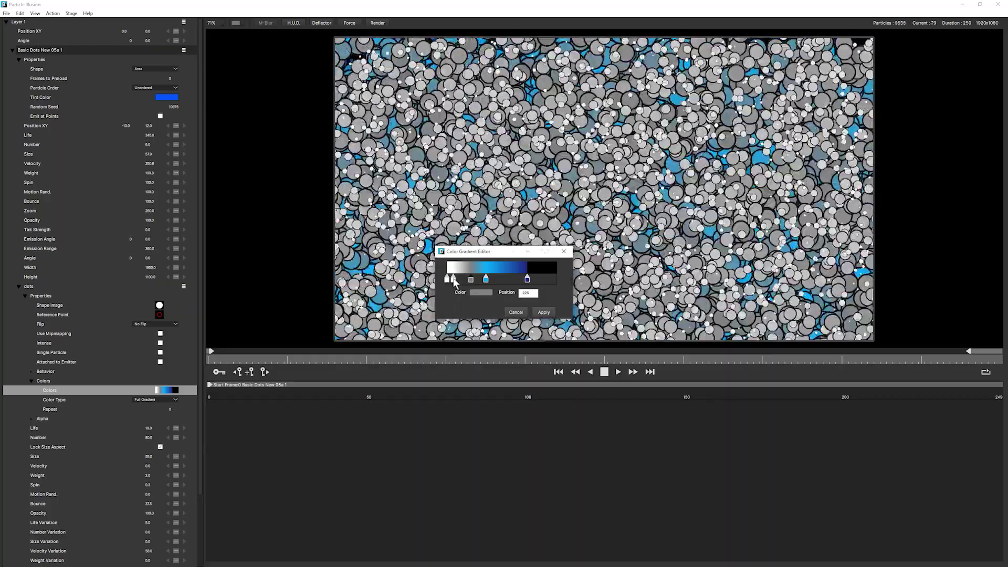
pyautogui.moveTo(455, 282); pyautogui.dragTo(459, 281)
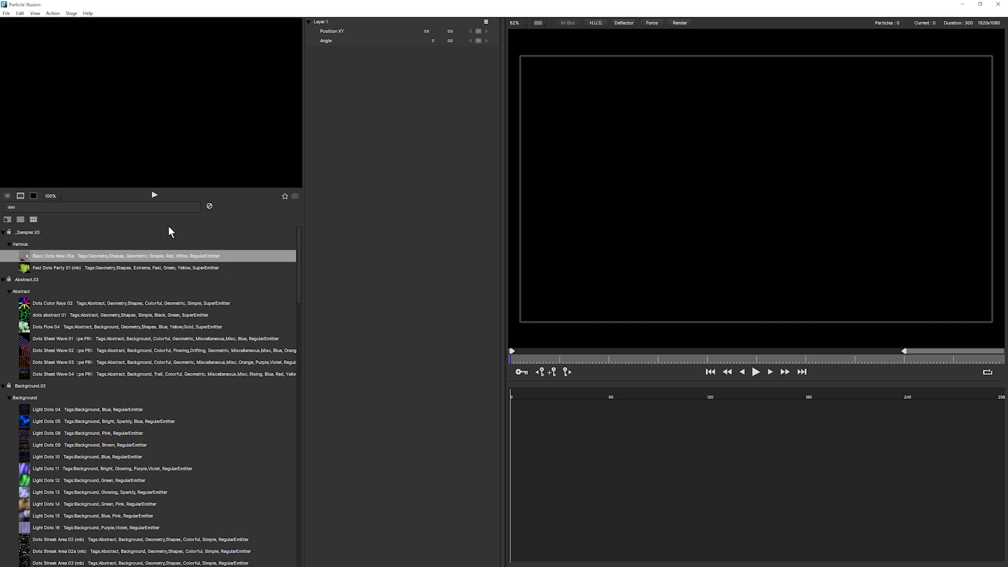
# Step: Search the library for 'fast dot' and add Fast Dots Party 01 (mb) to Layer 1
pyautogui.press('BackSpace')
pyautogui.press('BackSpace')
pyautogui.press('BackSpace')
pyautogui.press('BackSpace')
pyautogui.write('fast dot')
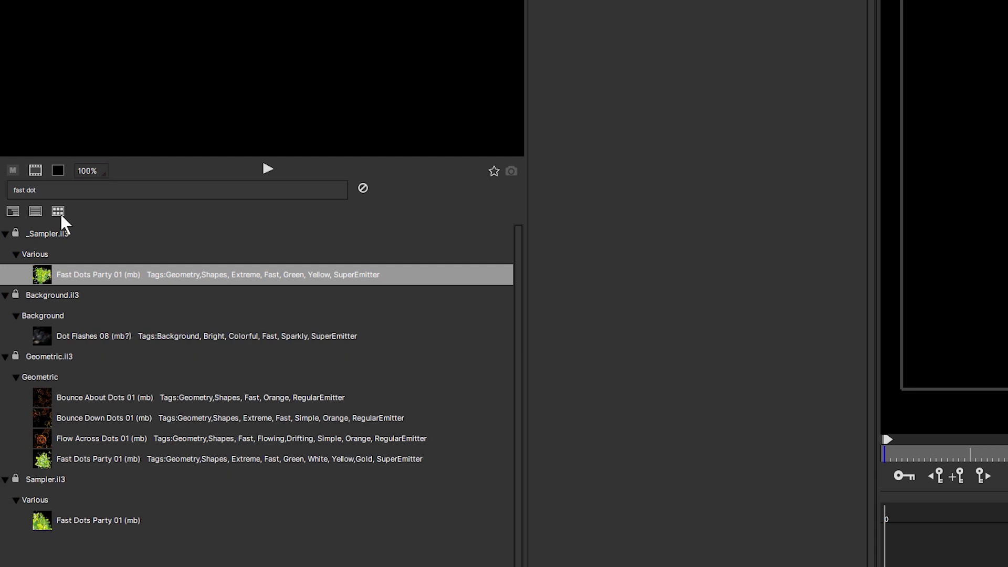
pyautogui.click(42, 272)
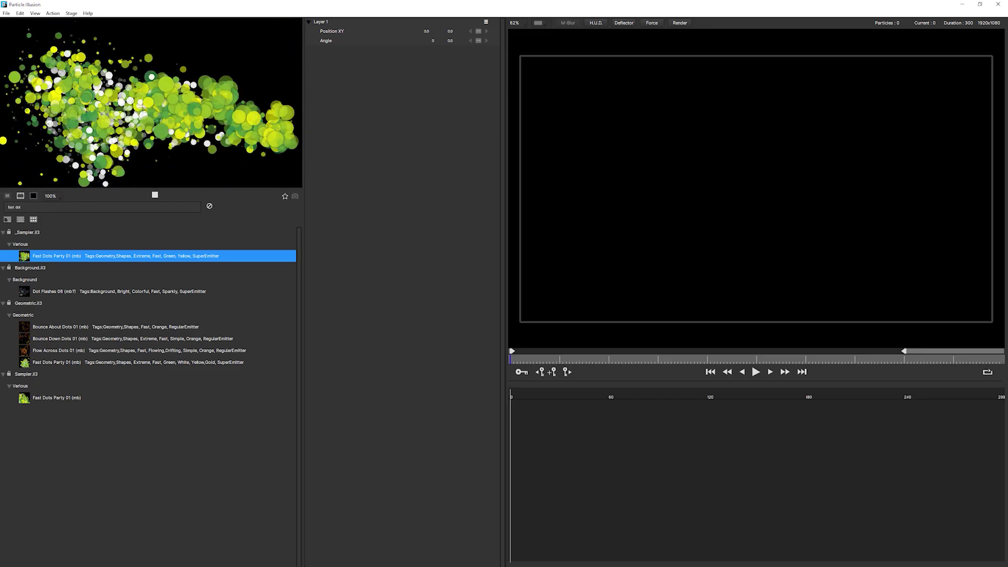
pyautogui.doubleClick(24, 261)
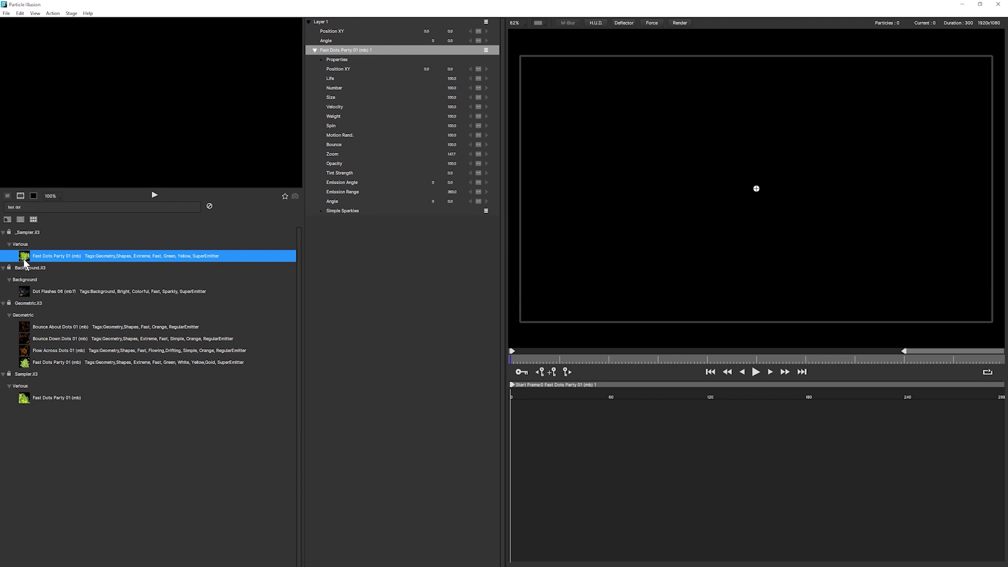
pyautogui.click(20, 13)
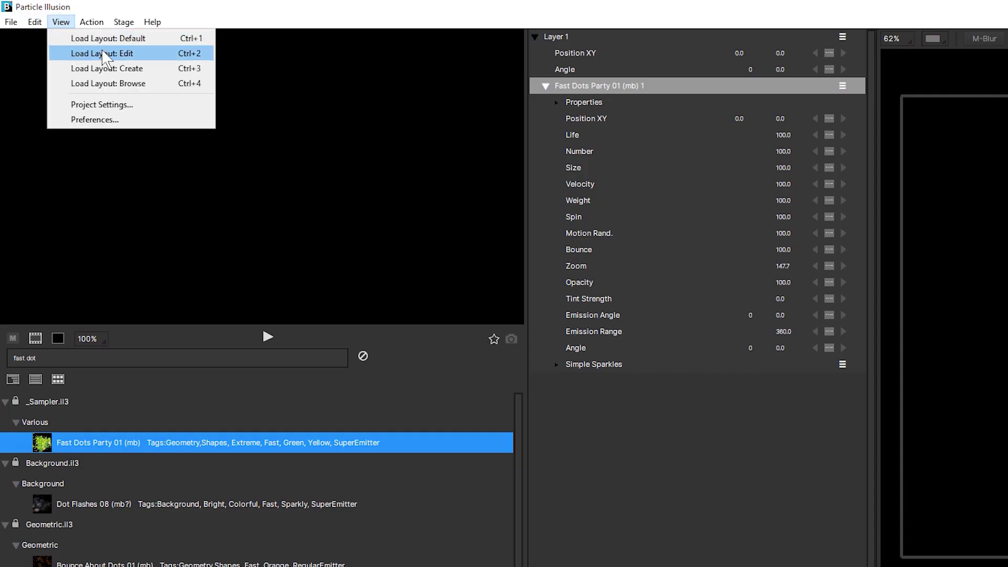
# Step: Load the Edit layout, set Zoom to 346.4, and move the emitter off-stage left at frame 0
pyautogui.click(105, 55)
pyautogui.moveTo(200, 354); pyautogui.dragTo(285, 358)
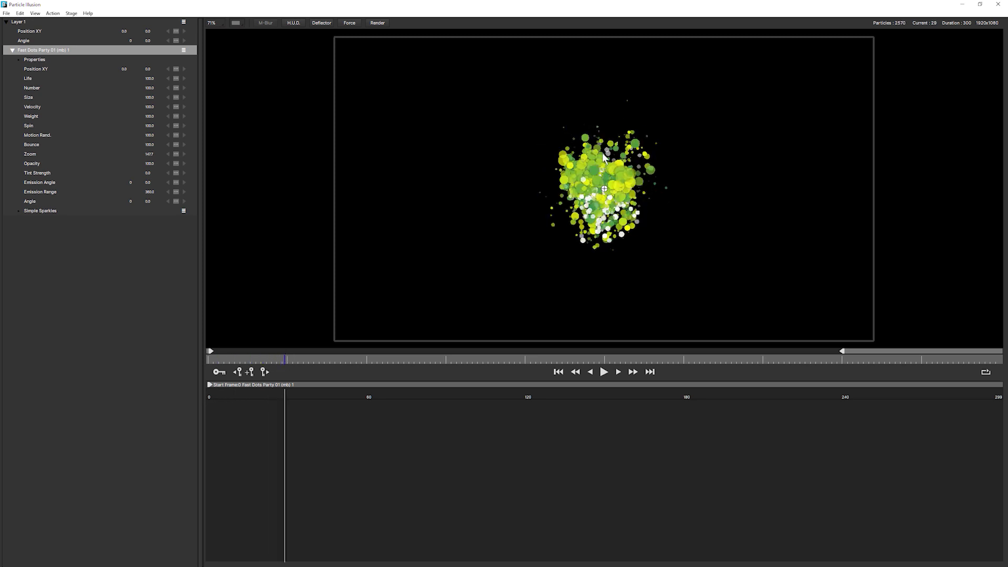
pyautogui.moveTo(152, 155); pyautogui.dragTo(921, 218)
pyautogui.click(358, 358)
pyautogui.moveTo(351, 370); pyautogui.dragTo(313, 369)
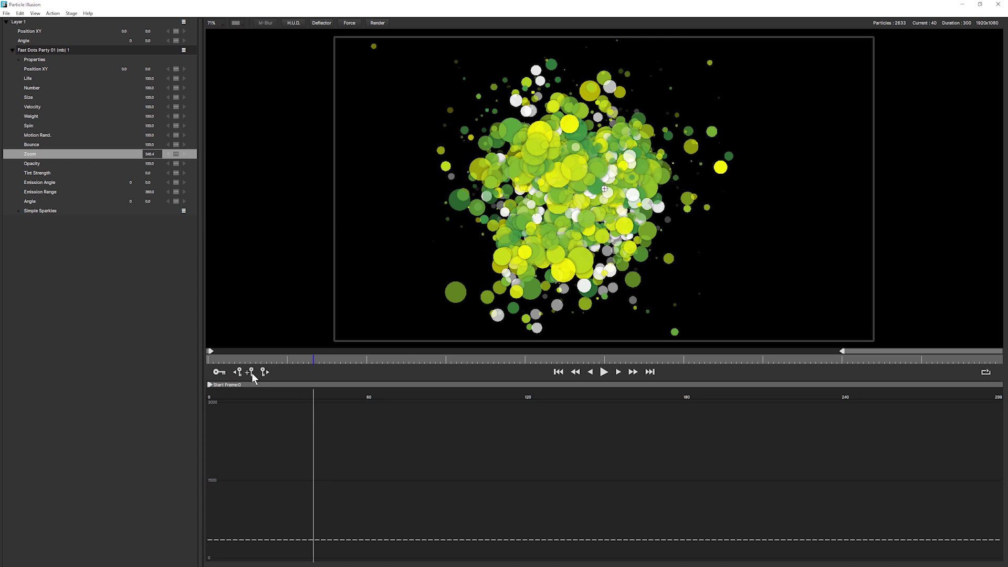
pyautogui.moveTo(263, 357); pyautogui.dragTo(130, 368)
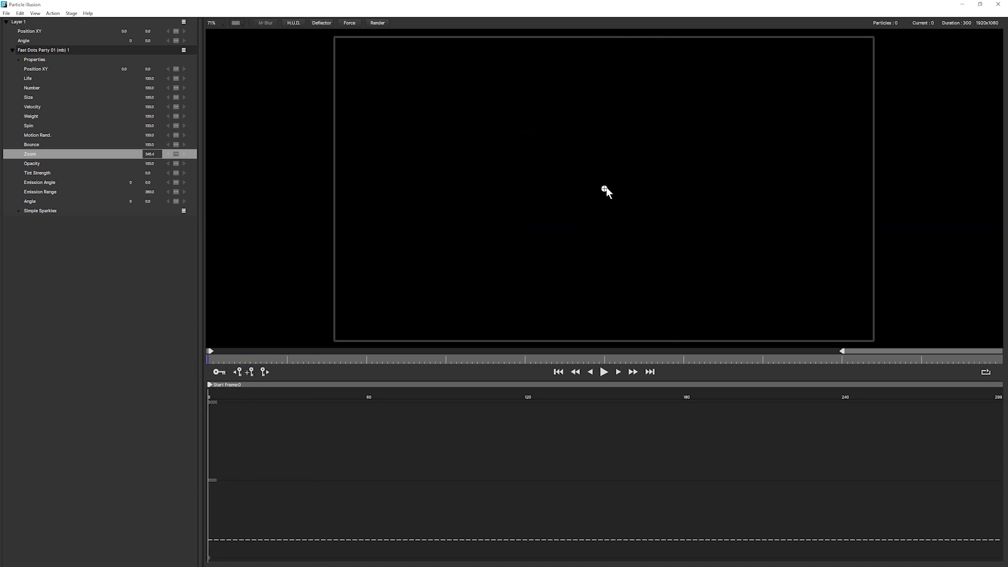
pyautogui.moveTo(604, 187); pyautogui.dragTo(212, 187)
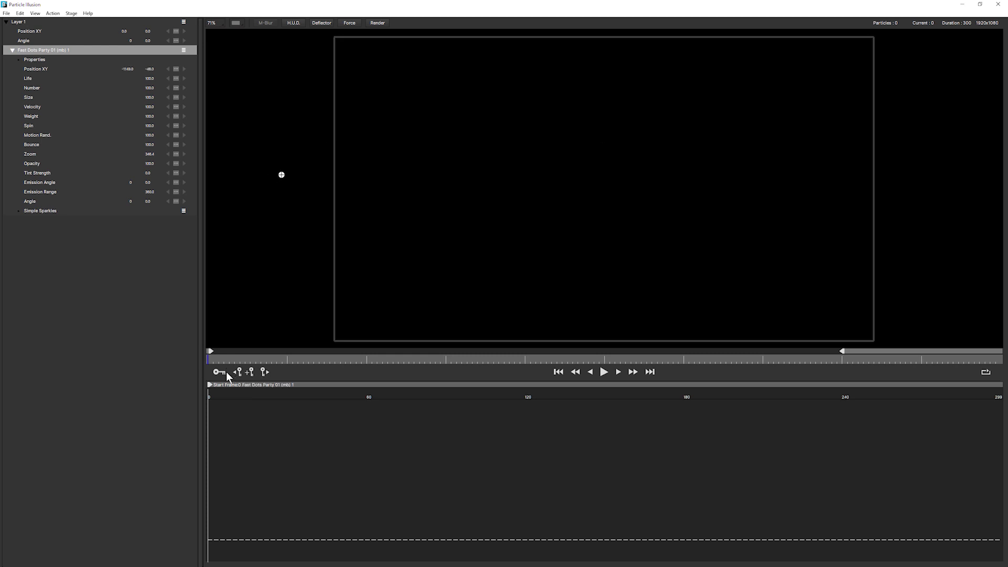
# Step: Keyframe a linear Position sweep in Animate mode, ending past the right edge at frame 25
pyautogui.click(218, 374)
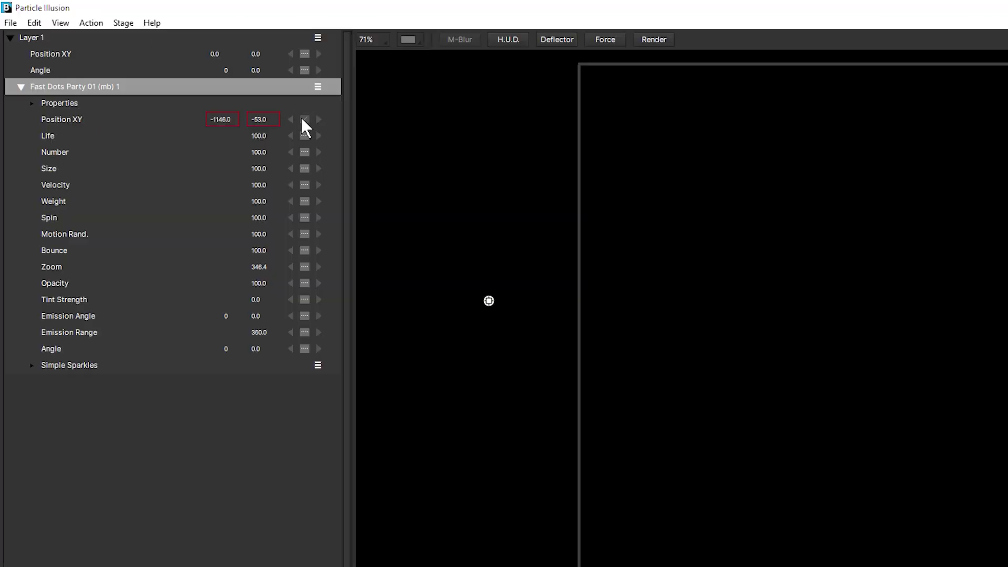
pyautogui.click(304, 120)
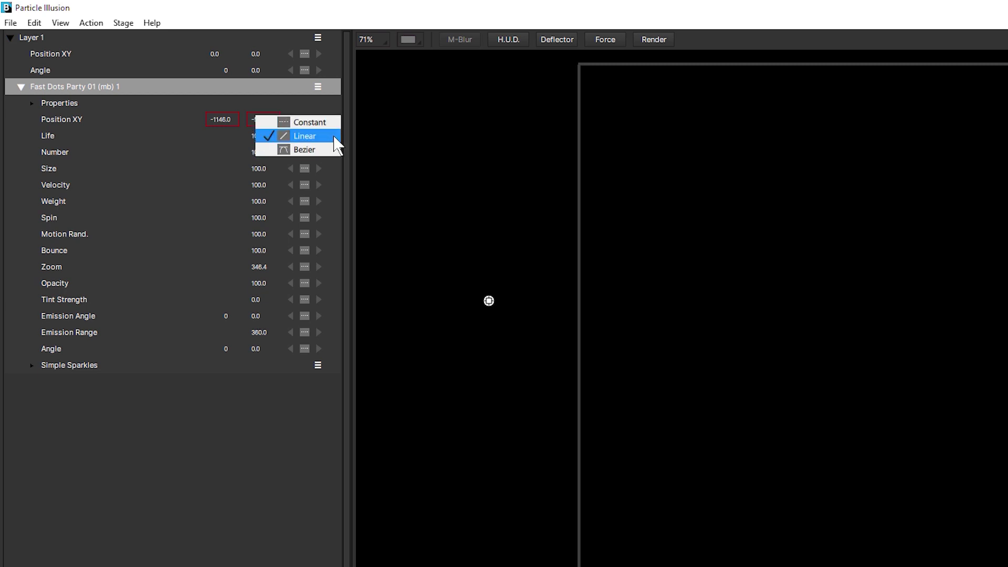
pyautogui.click(331, 136)
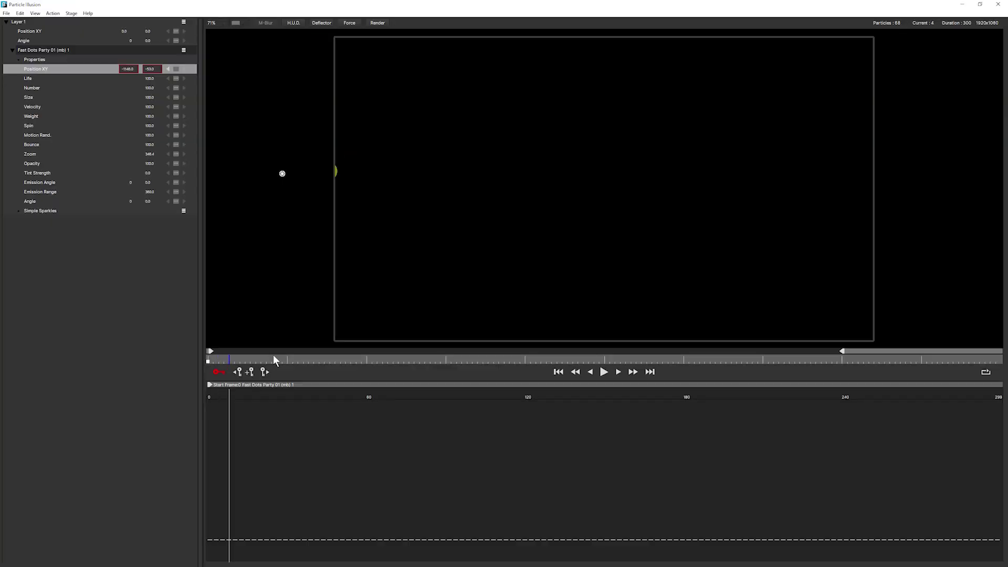
pyautogui.moveTo(273, 356)
pyautogui.mouseDown()
pyautogui.moveTo(287, 358)
pyautogui.moveTo(274, 358)
pyautogui.mouseUp()
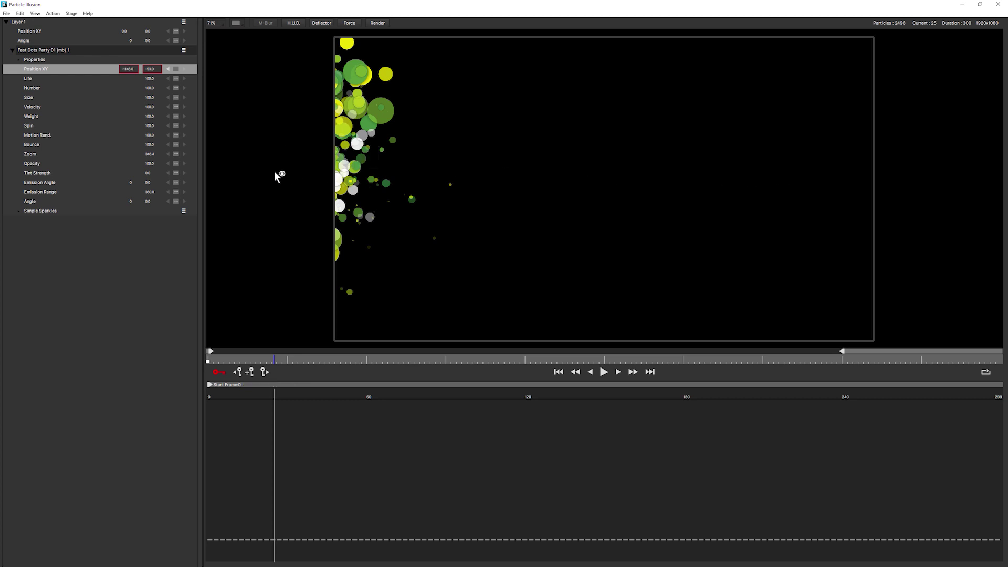
pyautogui.moveTo(282, 173); pyautogui.dragTo(973, 170)
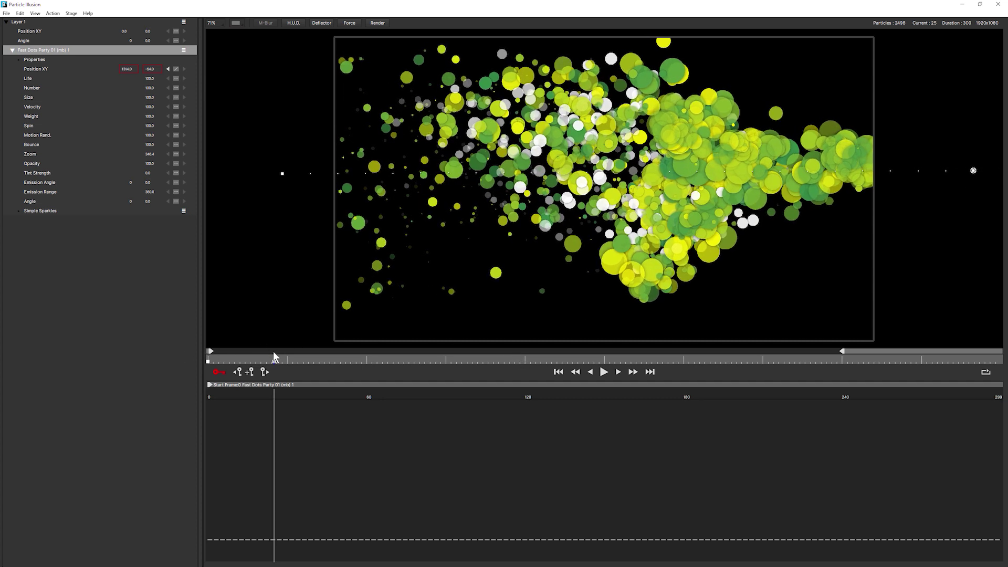
pyautogui.click(217, 373)
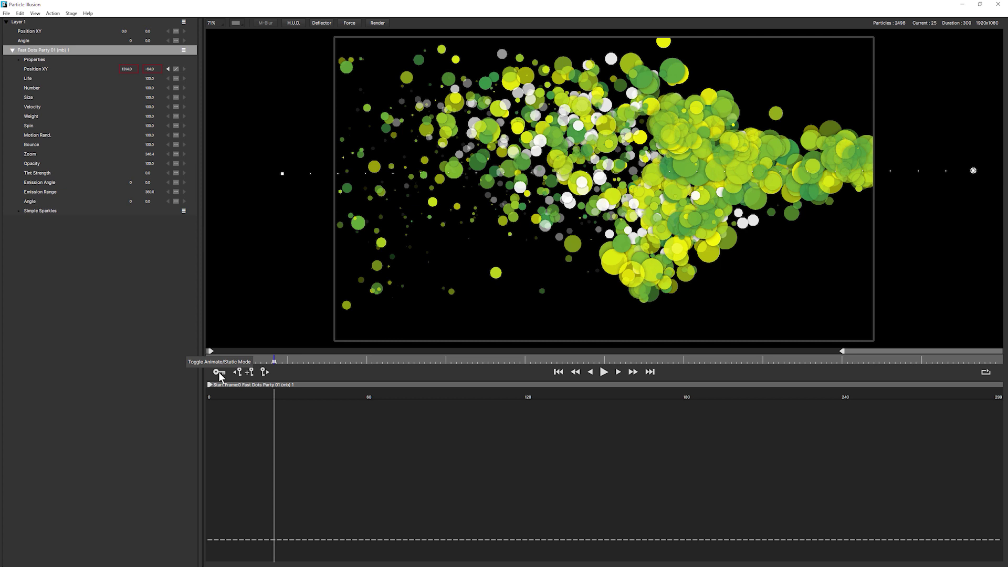
# Step: Preview the sweep and push the frame-25 end position further right
pyautogui.click(265, 372)
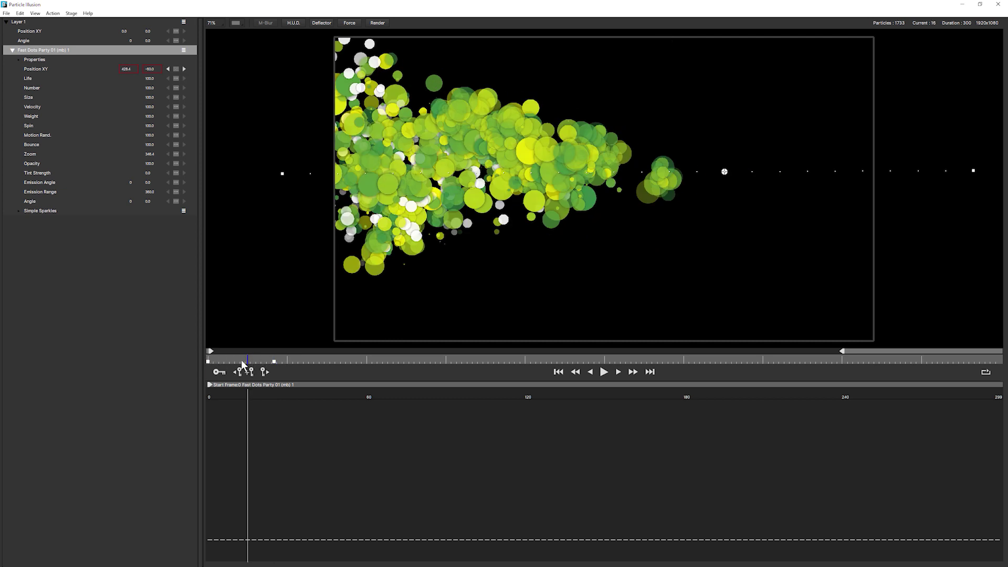
pyautogui.press('space')
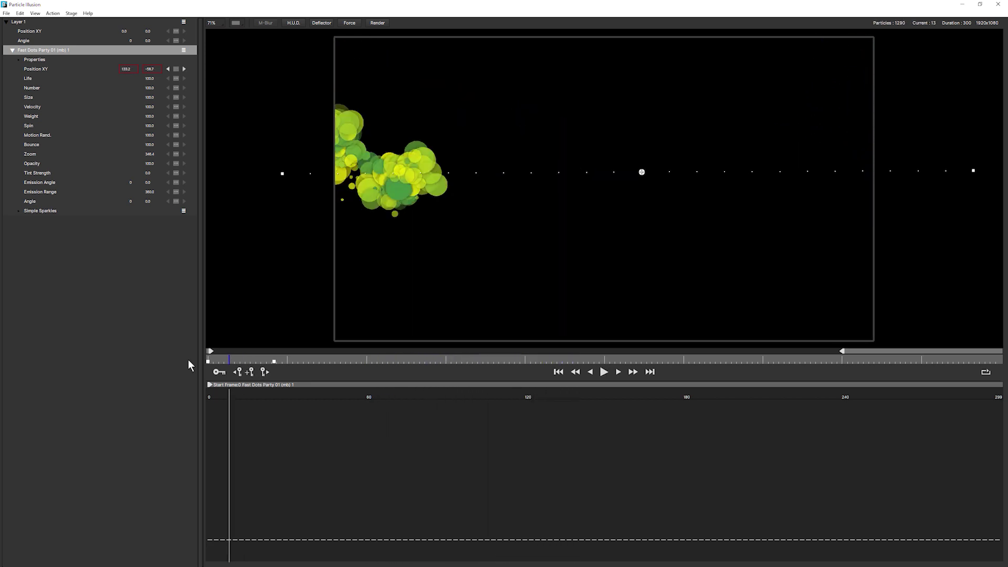
pyautogui.moveTo(254, 359); pyautogui.dragTo(210, 361)
pyautogui.press('space')
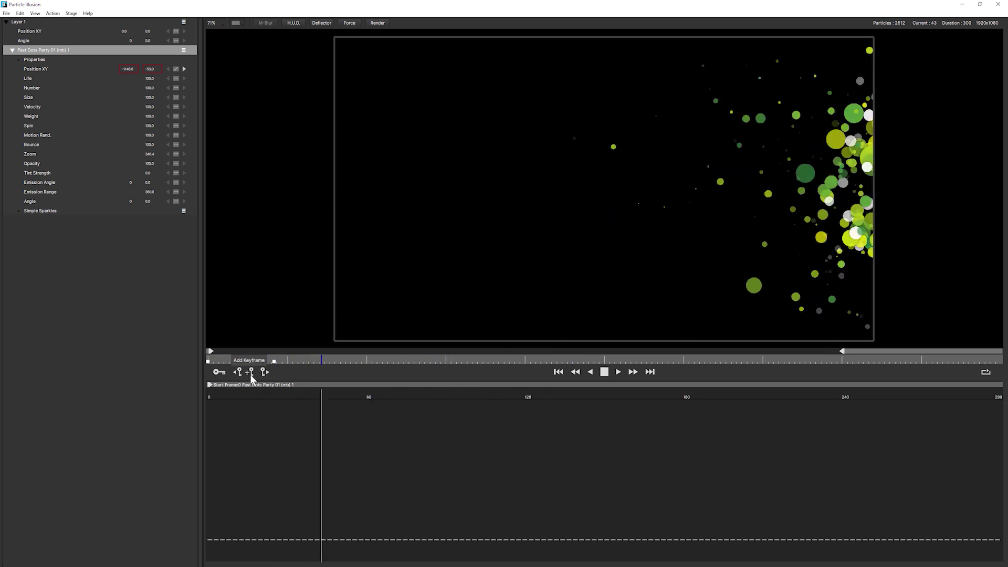
pyautogui.moveTo(251, 360); pyautogui.dragTo(273, 360)
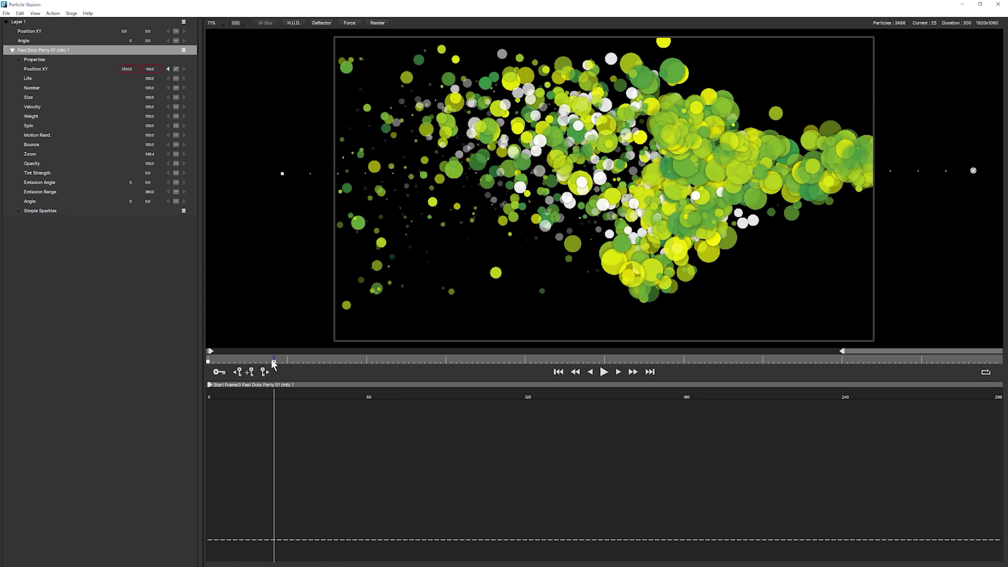
pyautogui.moveTo(973, 171); pyautogui.dragTo(995, 170)
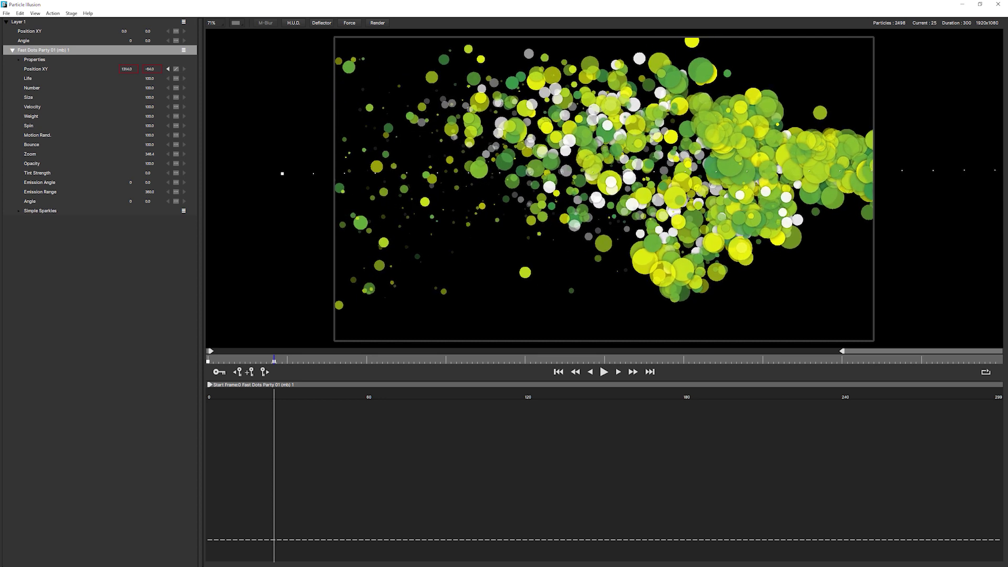
pyautogui.press('space')
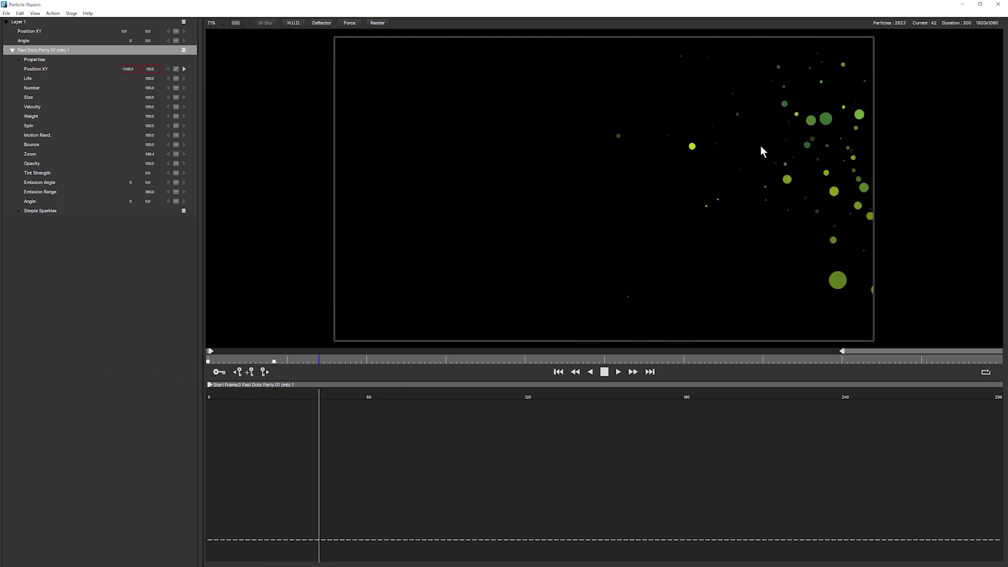
pyautogui.press('space')
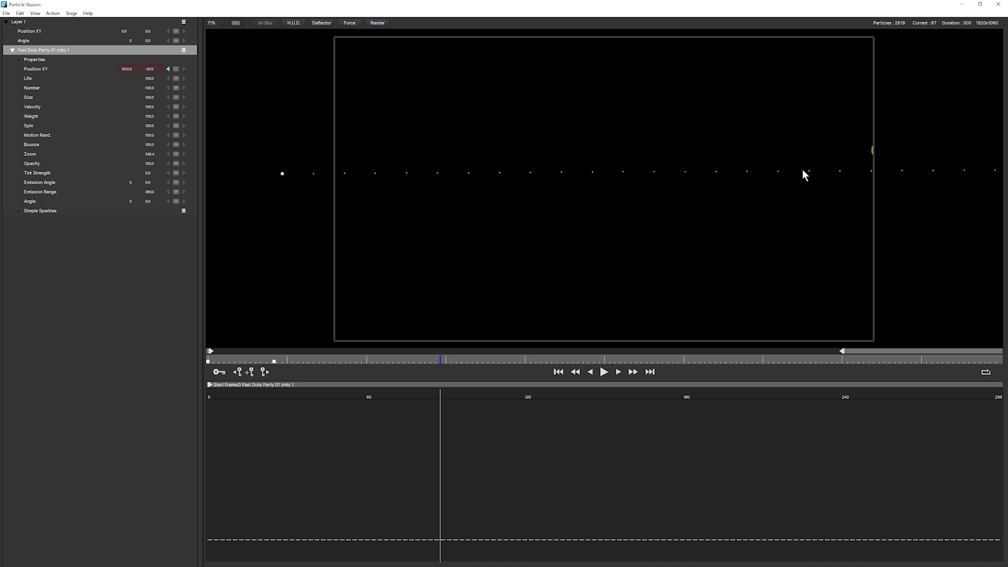
pyautogui.moveTo(391, 355)
pyautogui.mouseDown()
pyautogui.moveTo(419, 361)
pyautogui.moveTo(297, 363)
pyautogui.moveTo(394, 360)
pyautogui.moveTo(385, 360)
pyautogui.mouseUp()
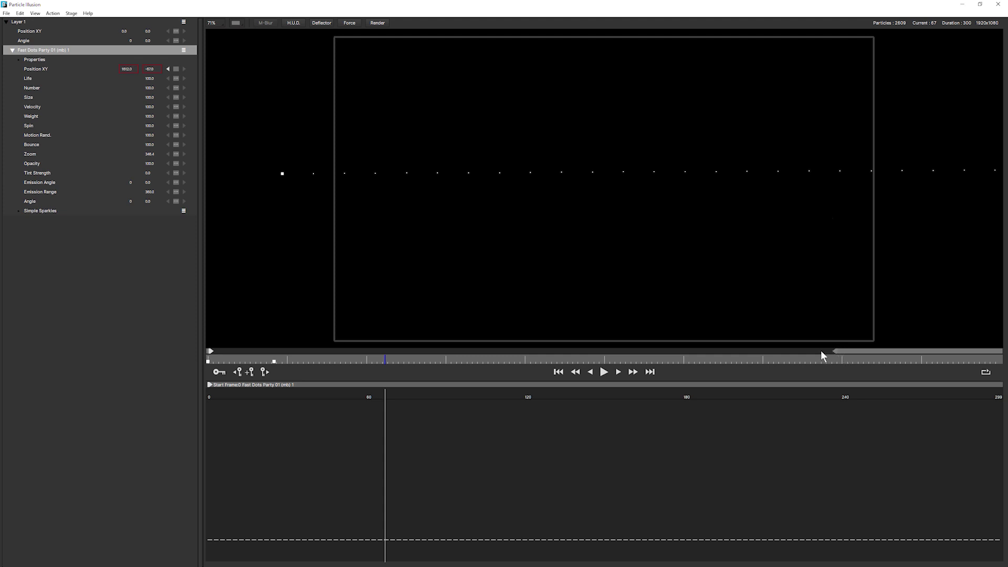
# Step: End the playback range at frame 72 and play the shortened preview
pyautogui.moveTo(822, 352); pyautogui.dragTo(392, 366)
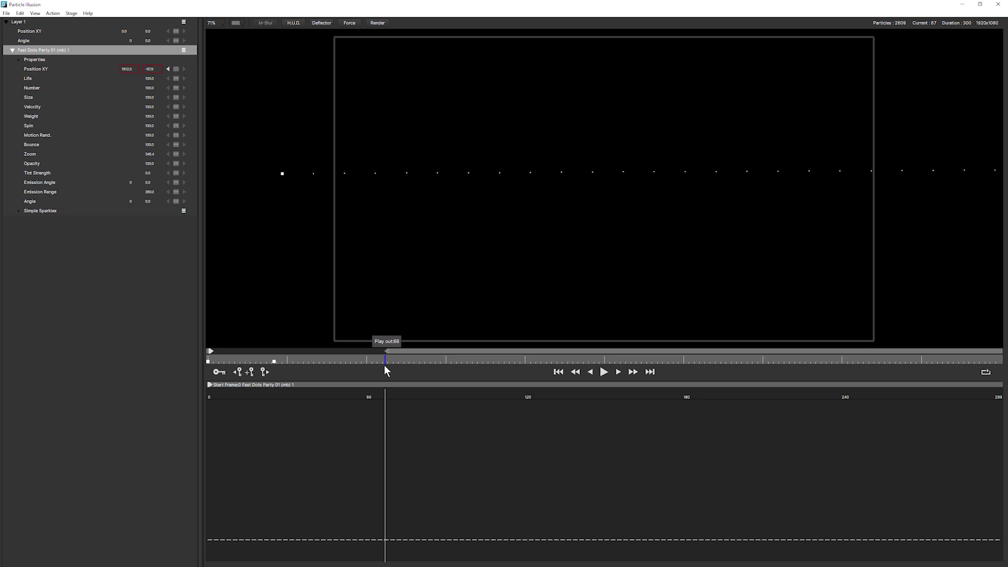
pyautogui.click(604, 372)
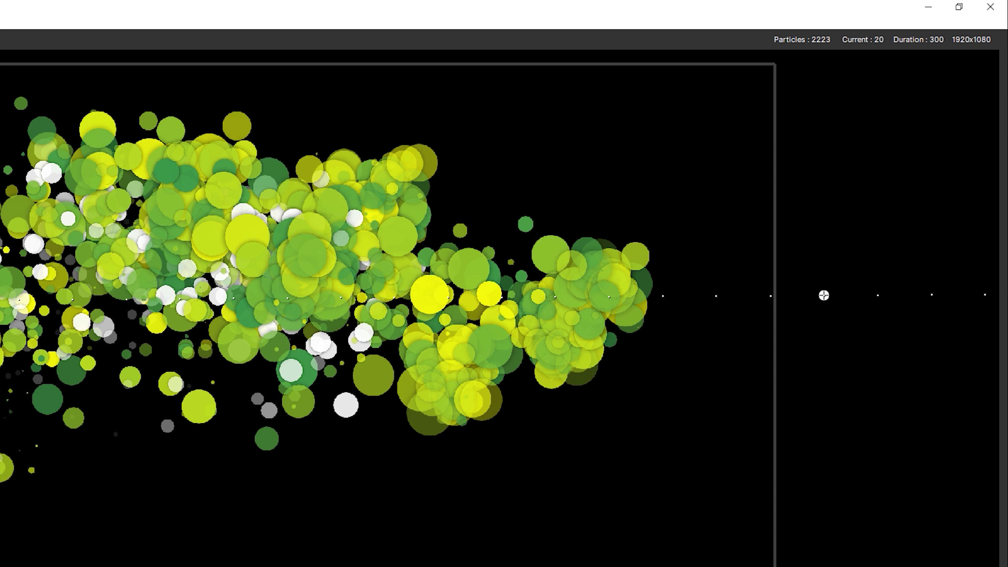
# Step: Set Size to linear interpolation and raise it to a peak around frame 20
pyautogui.click(250, 362)
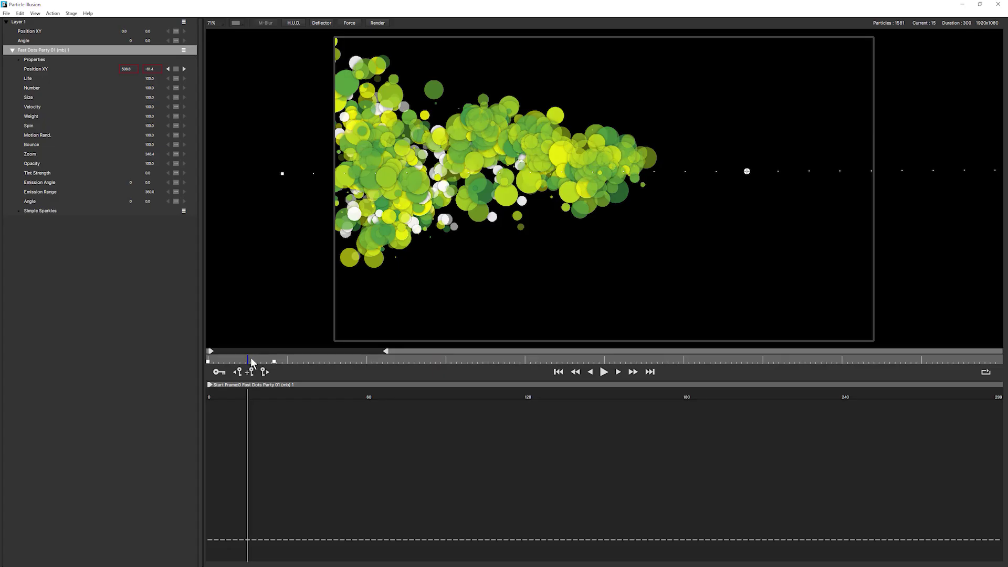
pyautogui.moveTo(253, 362); pyautogui.dragTo(249, 363)
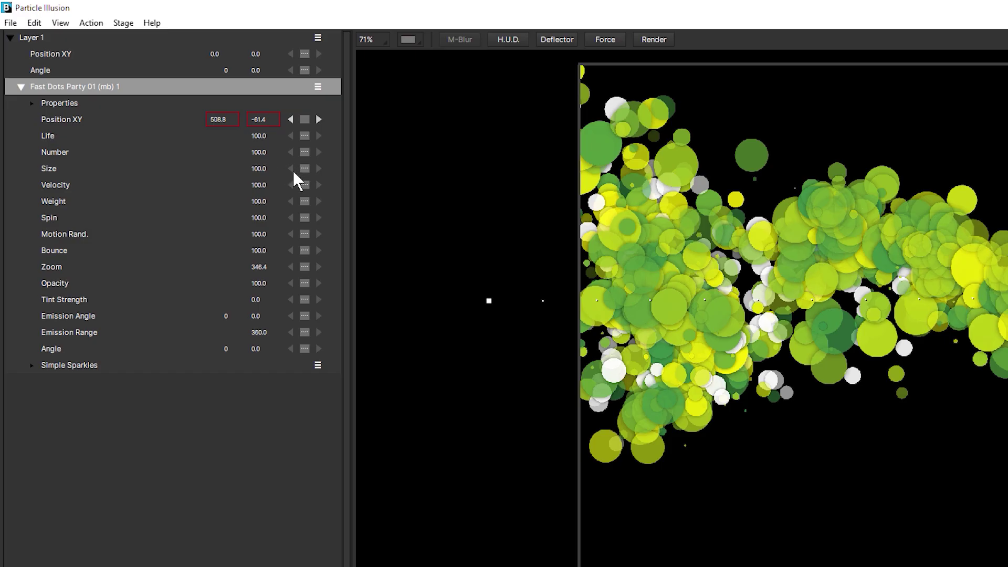
pyautogui.click(304, 169)
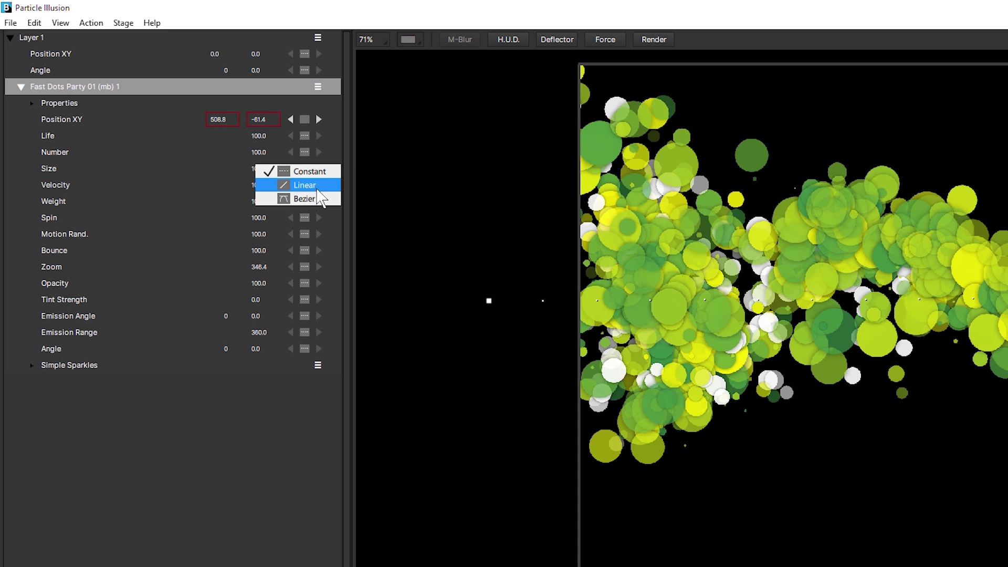
pyautogui.click(324, 187)
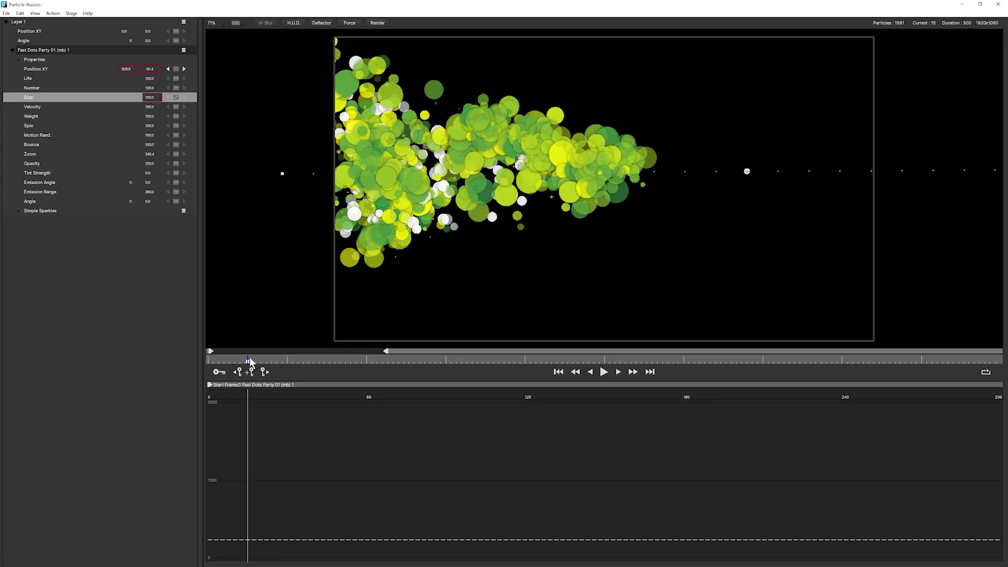
pyautogui.moveTo(247, 360); pyautogui.dragTo(263, 360)
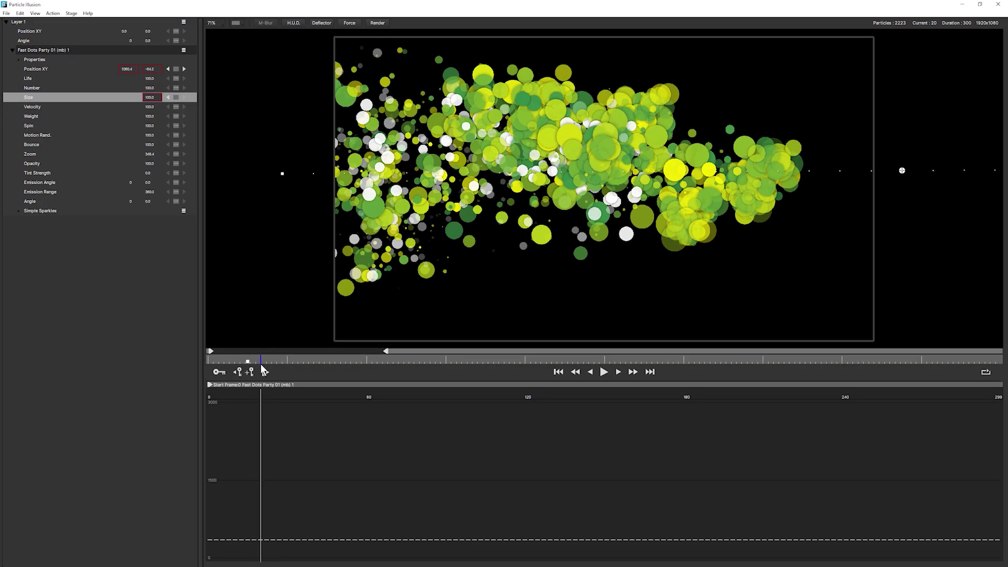
pyautogui.click(152, 99)
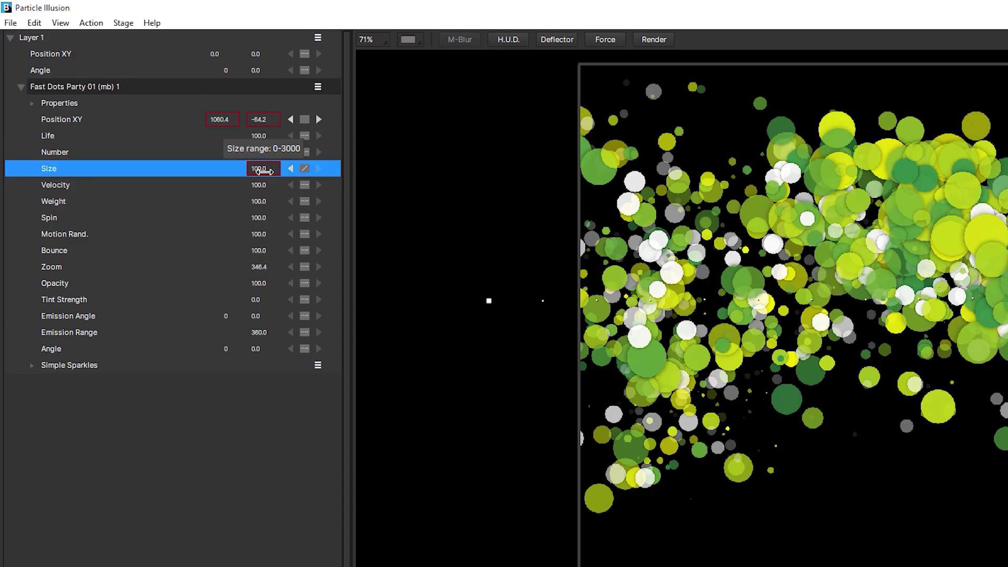
pyautogui.moveTo(264, 172); pyautogui.dragTo(286, 165)
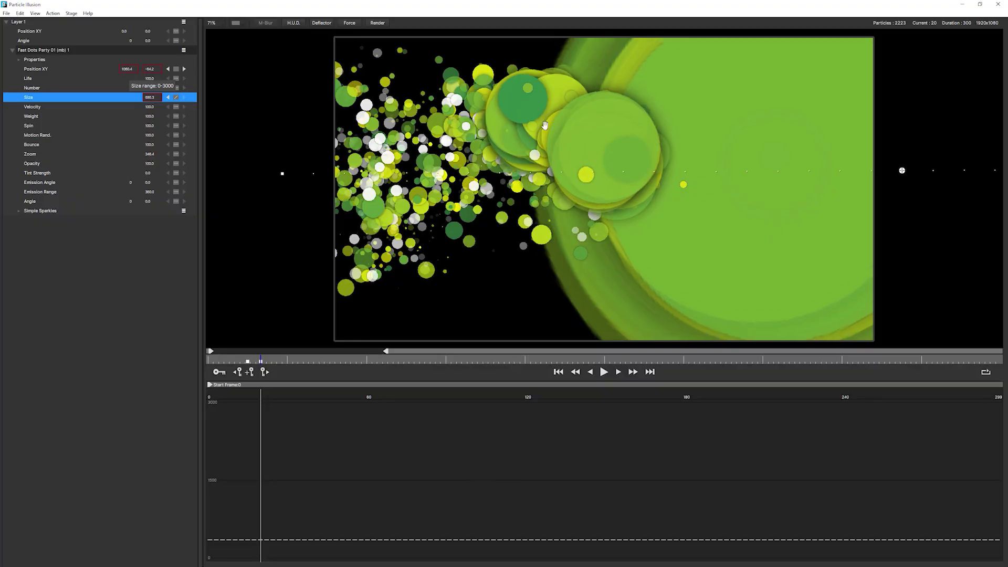
pyautogui.moveTo(335, 130)
pyautogui.mouseDown()
pyautogui.moveTo(321, 131)
pyautogui.moveTo(336, 128)
pyautogui.mouseUp()
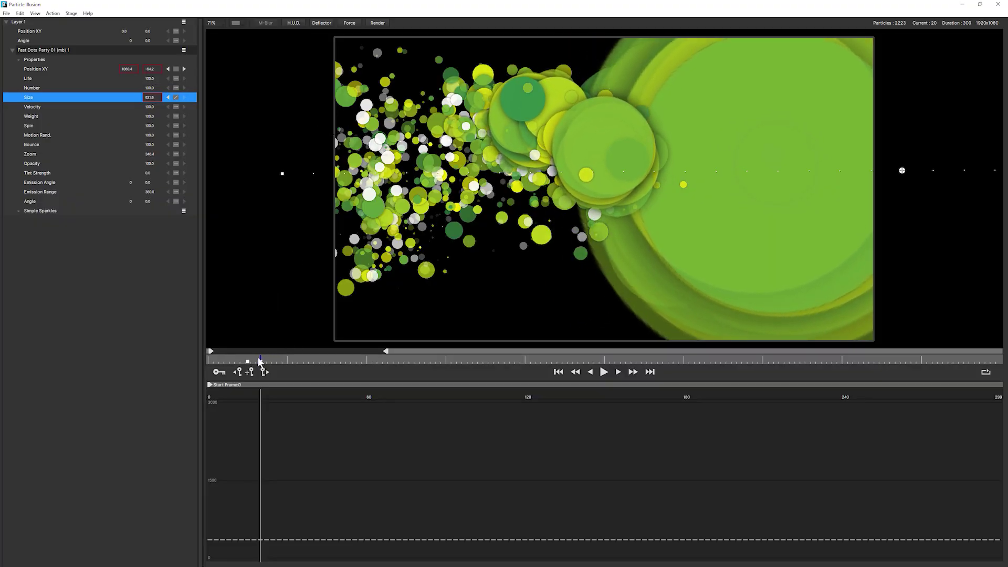
pyautogui.moveTo(260, 361)
pyautogui.mouseDown()
pyautogui.moveTo(247, 360)
pyautogui.moveTo(276, 362)
pyautogui.mouseUp()
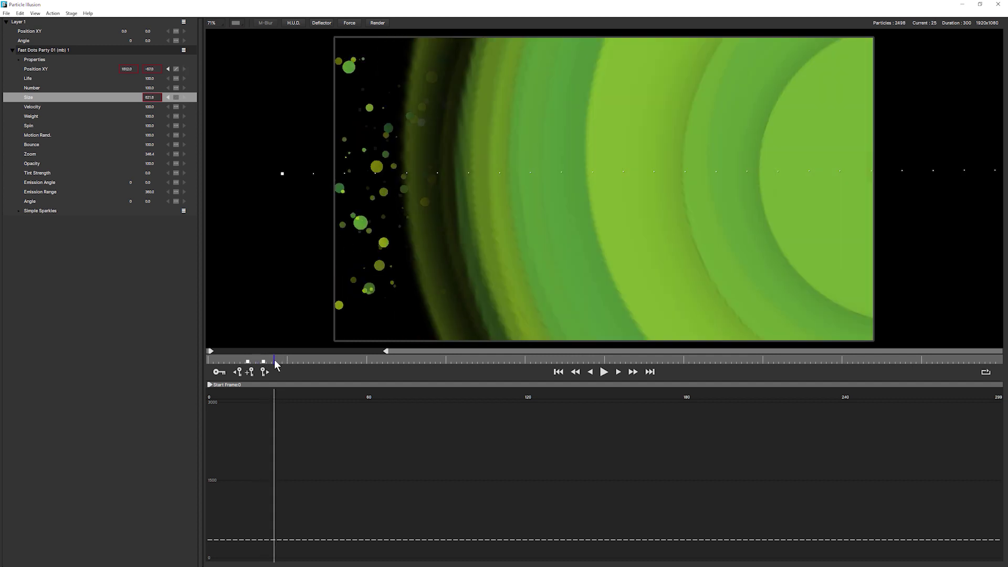
# Step: Add a closing Size keyframe back near zero and step through the Size keyframes
pyautogui.click(157, 98)
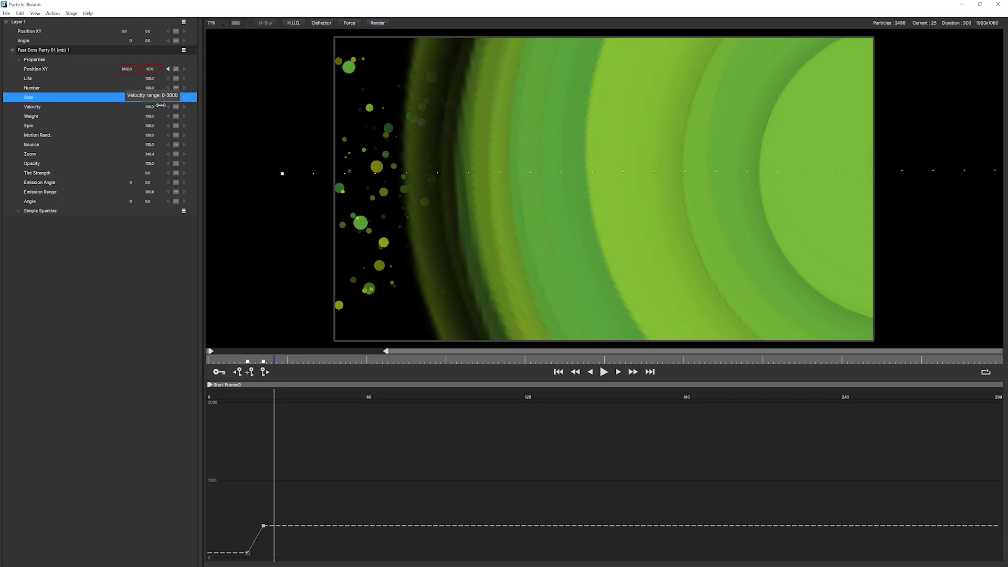
pyautogui.moveTo(161, 105); pyautogui.dragTo(161, 106)
pyautogui.click(238, 372)
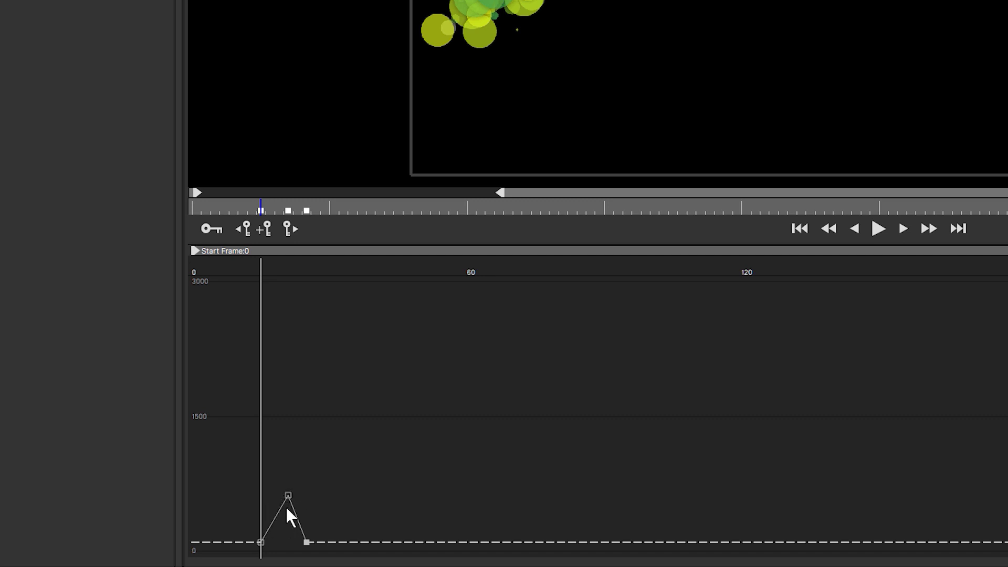
pyautogui.click(277, 543)
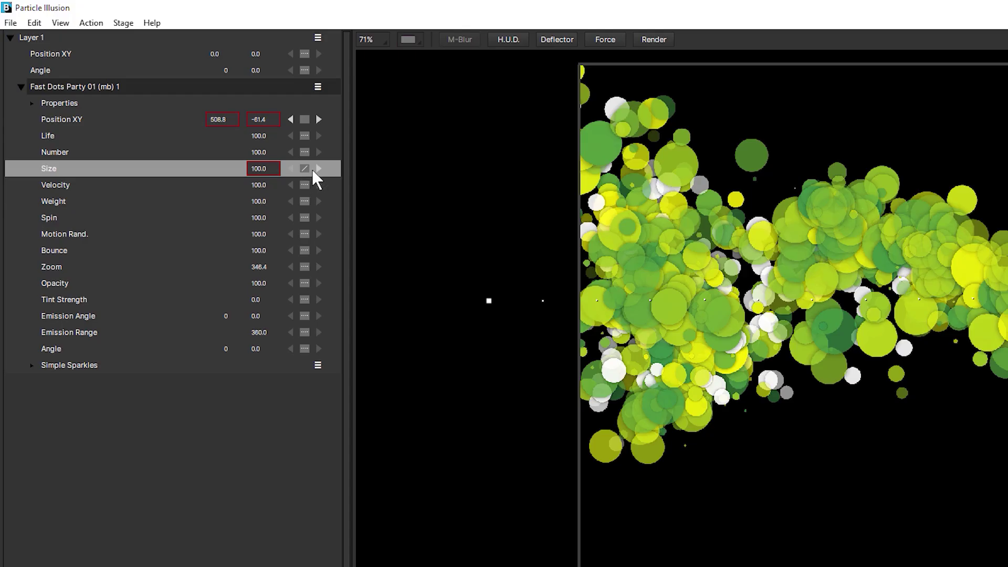
pyautogui.click(314, 168)
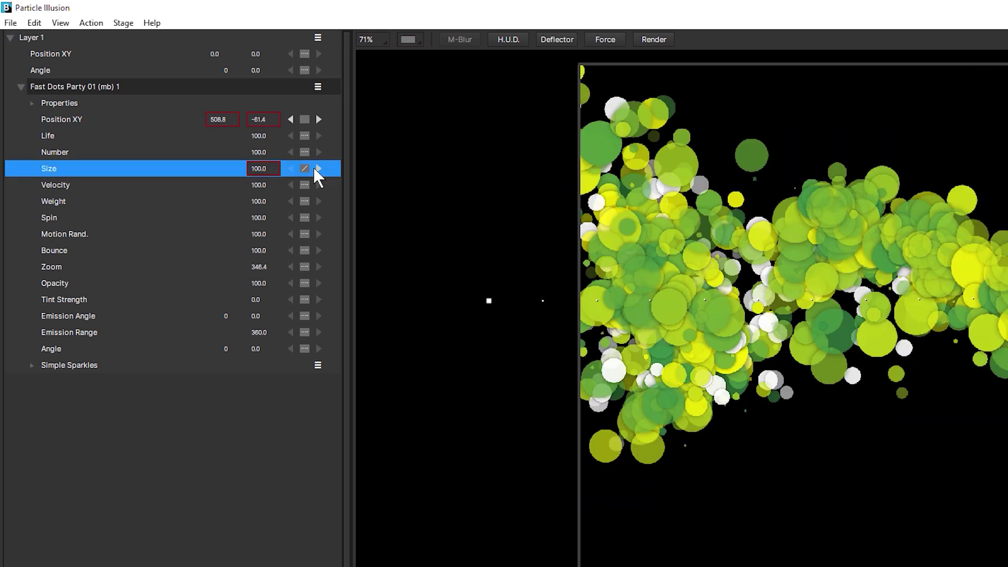
pyautogui.click(319, 168)
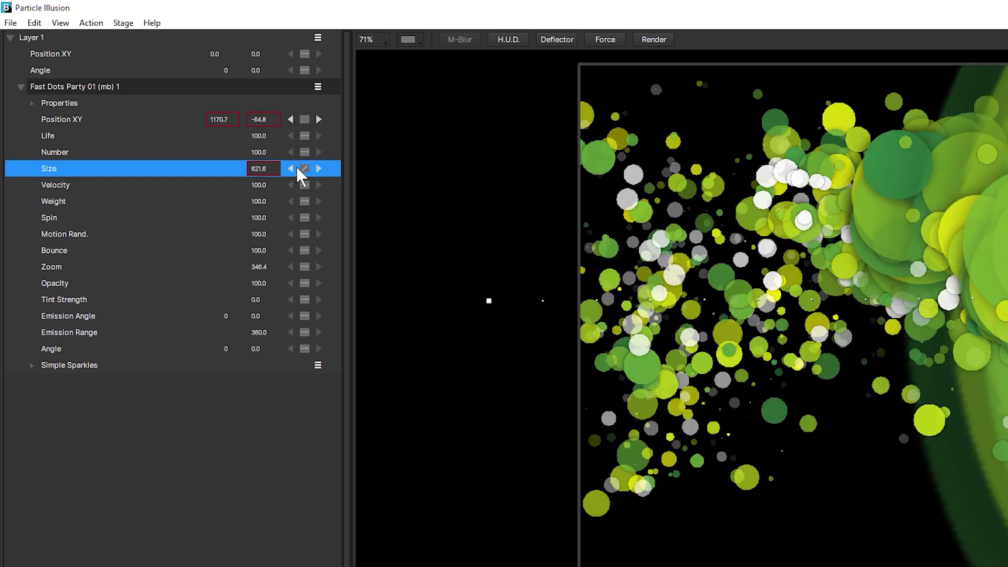
pyautogui.click(291, 168)
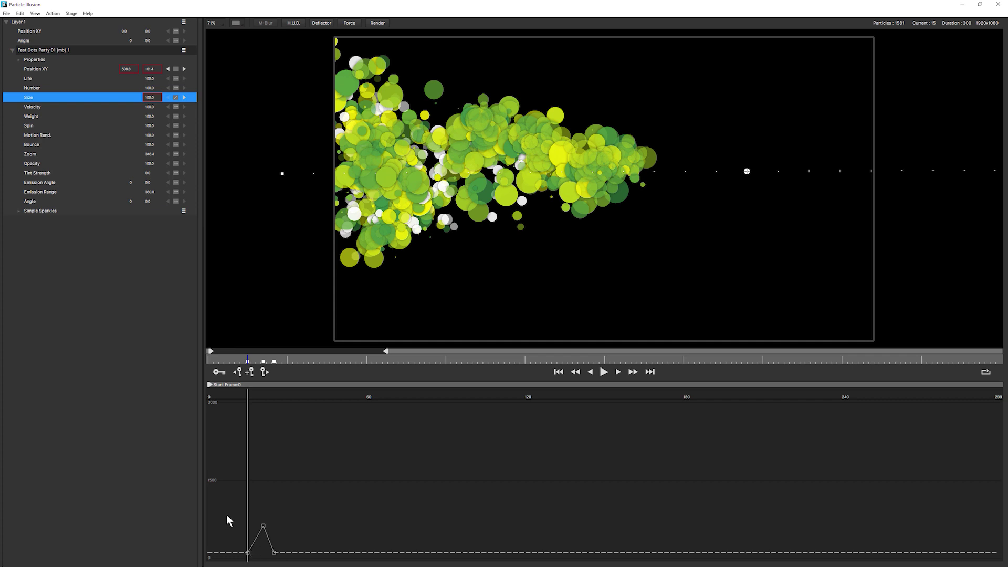
# Step: Shift the first Size keyframe later at zero, pull the last toward the peak, and preview
pyautogui.moveTo(228, 520)
pyautogui.mouseDown()
pyautogui.moveTo(300, 565)
pyautogui.moveTo(231, 556)
pyautogui.moveTo(247, 513)
pyautogui.mouseUp()
pyautogui.moveTo(230, 554); pyautogui.dragTo(239, 553)
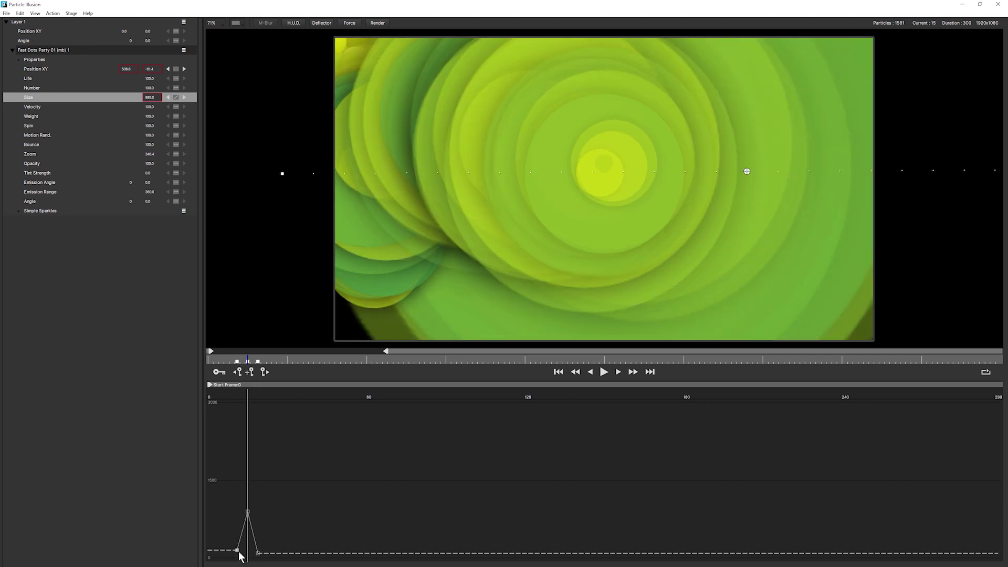
pyautogui.moveTo(236, 551); pyautogui.dragTo(255, 552)
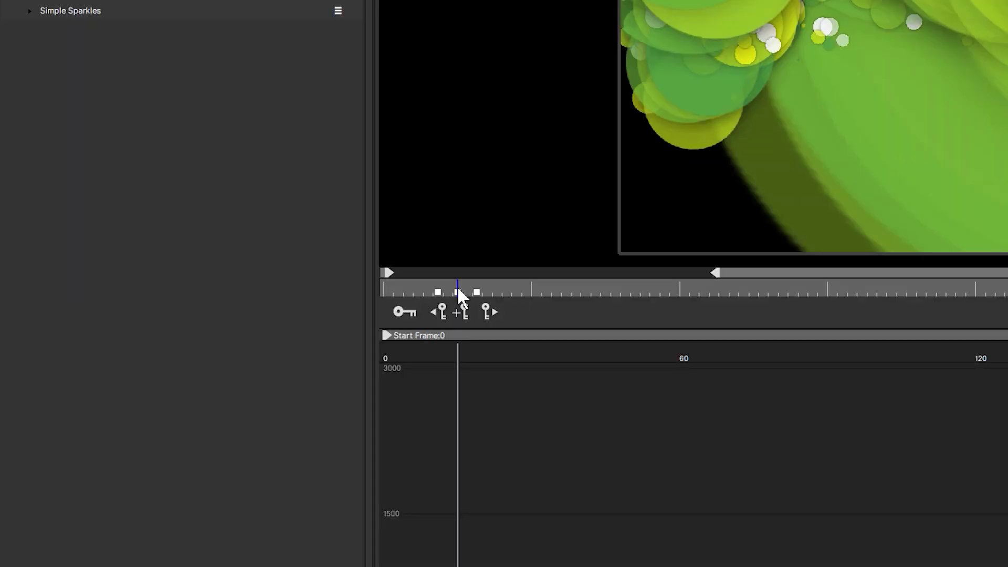
pyautogui.moveTo(477, 292); pyautogui.dragTo(465, 292)
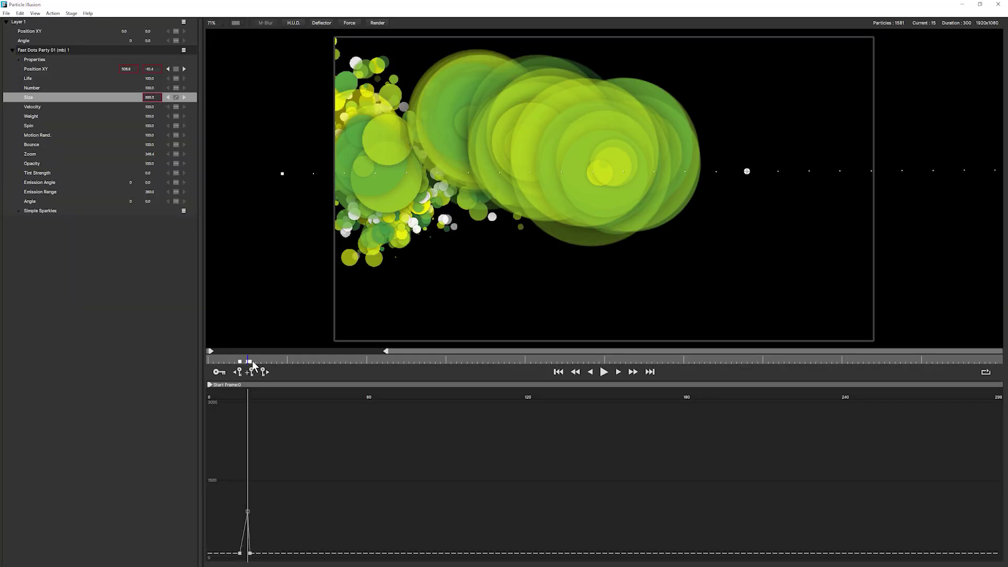
pyautogui.moveTo(252, 363)
pyautogui.mouseDown()
pyautogui.moveTo(238, 361)
pyautogui.moveTo(254, 358)
pyautogui.mouseUp()
pyautogui.press('space')
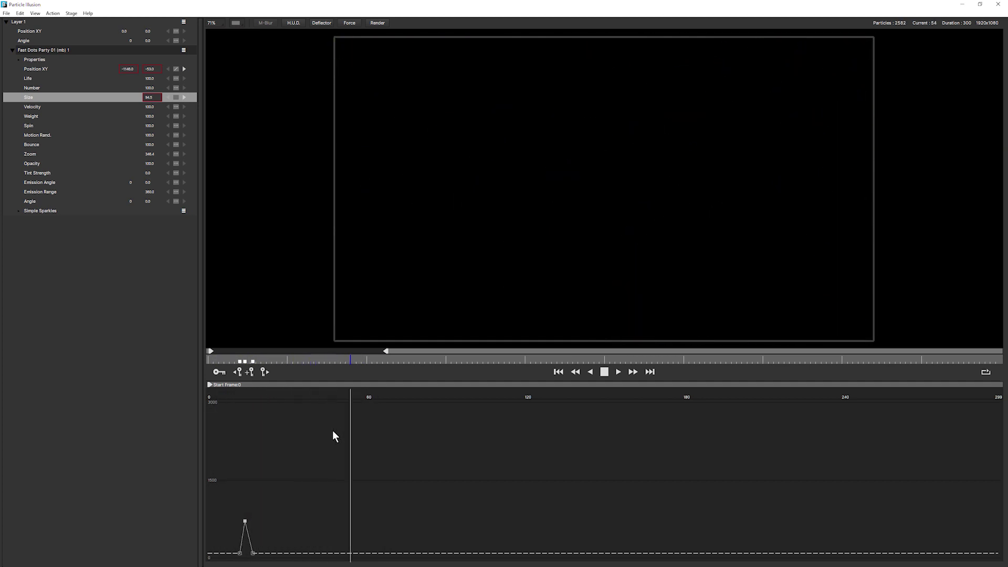
pyautogui.press('space')
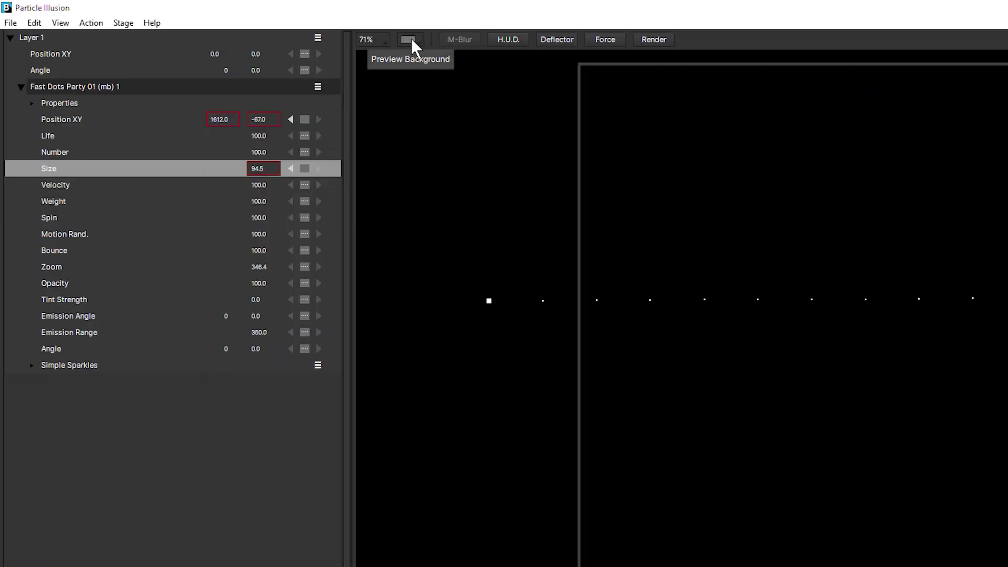
pyautogui.click(415, 41)
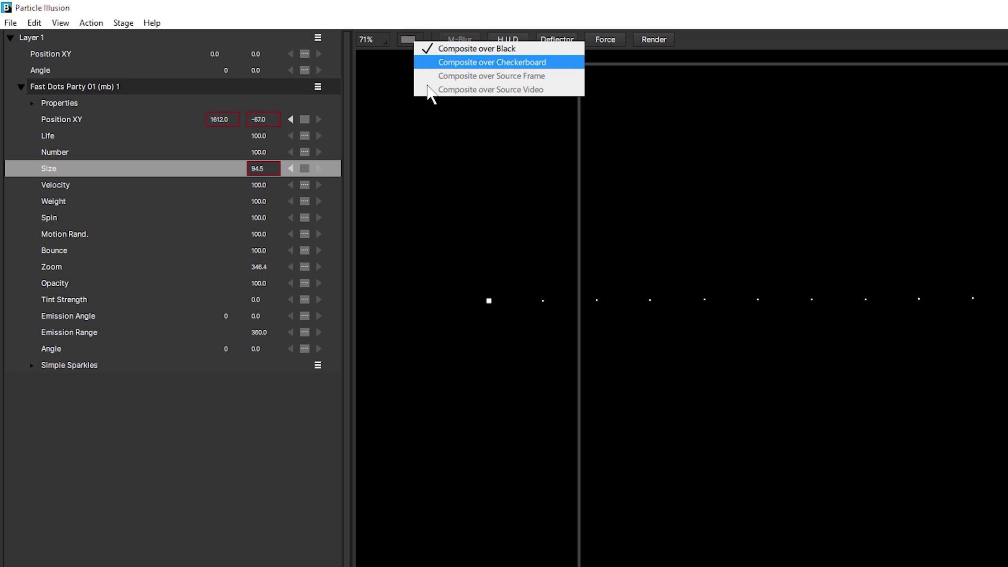
pyautogui.click(504, 63)
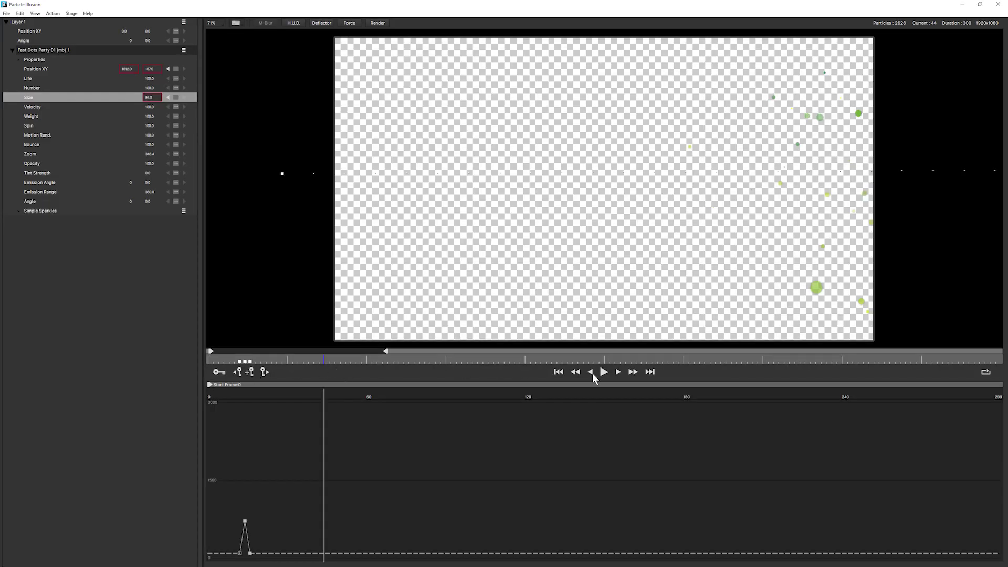
pyautogui.click(603, 371)
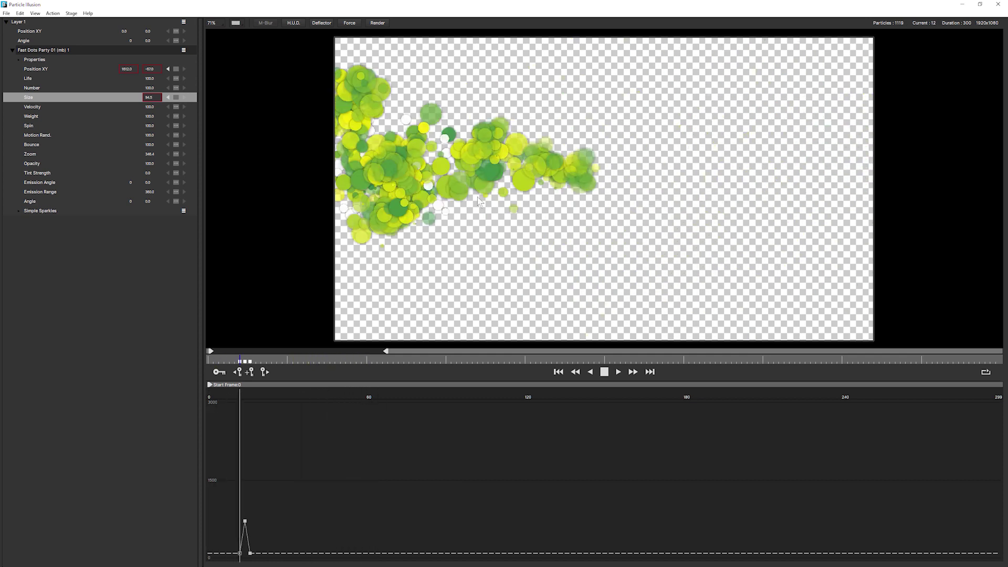
pyautogui.click(236, 22)
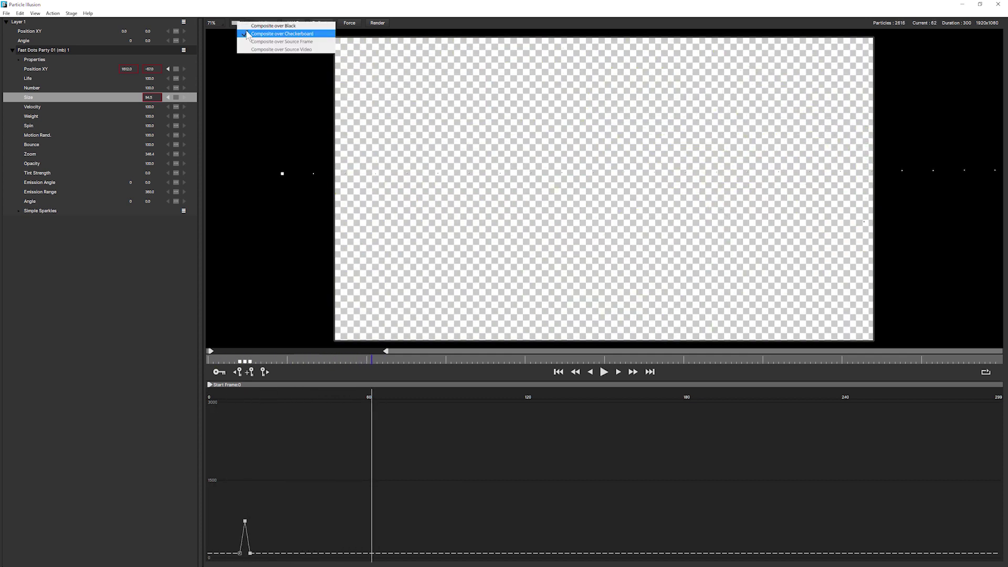
pyautogui.click(250, 38)
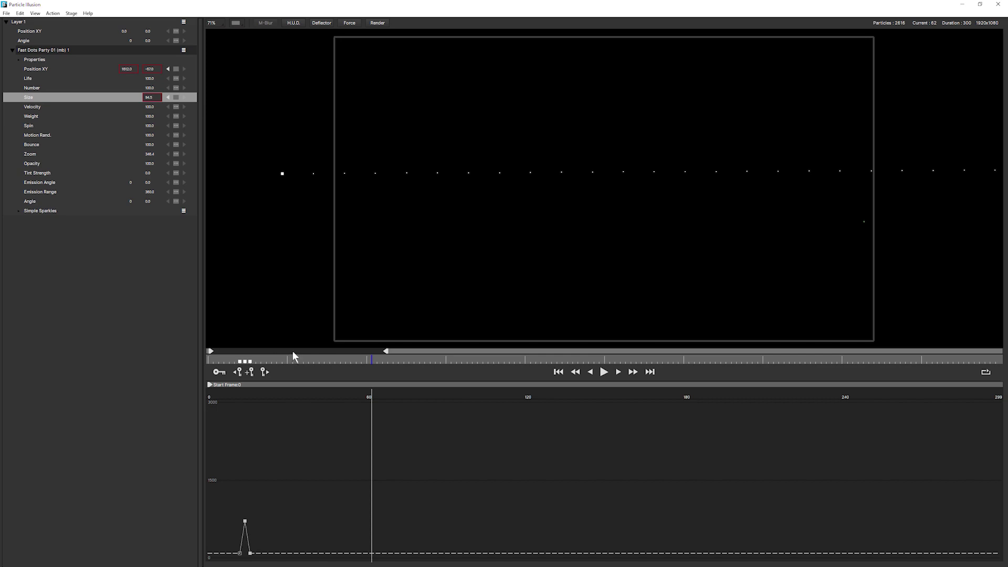
pyautogui.moveTo(293, 353)
pyautogui.mouseDown()
pyautogui.moveTo(288, 360)
pyautogui.moveTo(301, 361)
pyautogui.mouseUp()
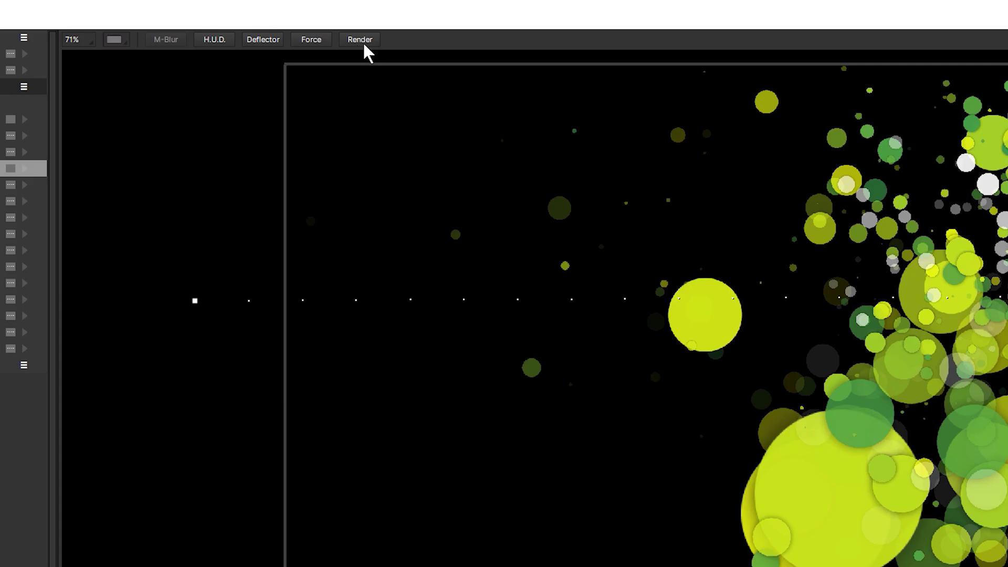
# Step: Render the Dots transition to the pasted output path as ProRes 4444 with RGB + Straight Alpha
pyautogui.click(361, 40)
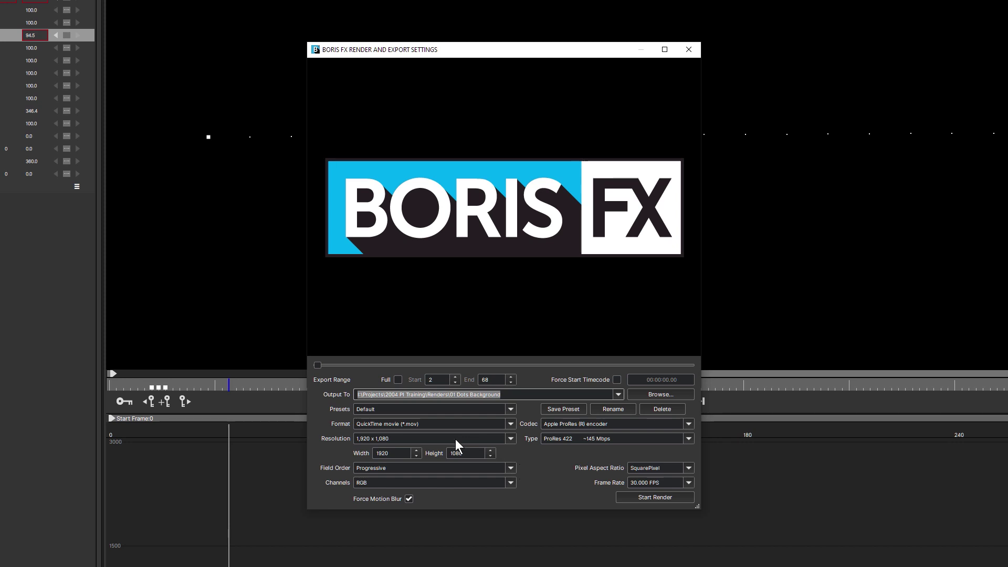
pyautogui.write('I:\\Training\\Particle Illusion Getting Started\\Renders from PI\\01 Dots Background')
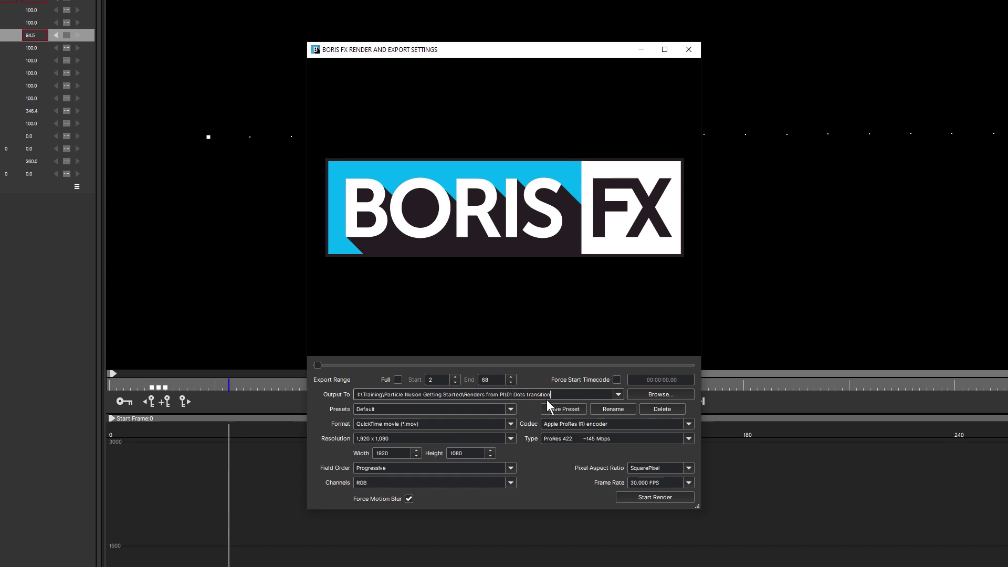
pyautogui.click(686, 439)
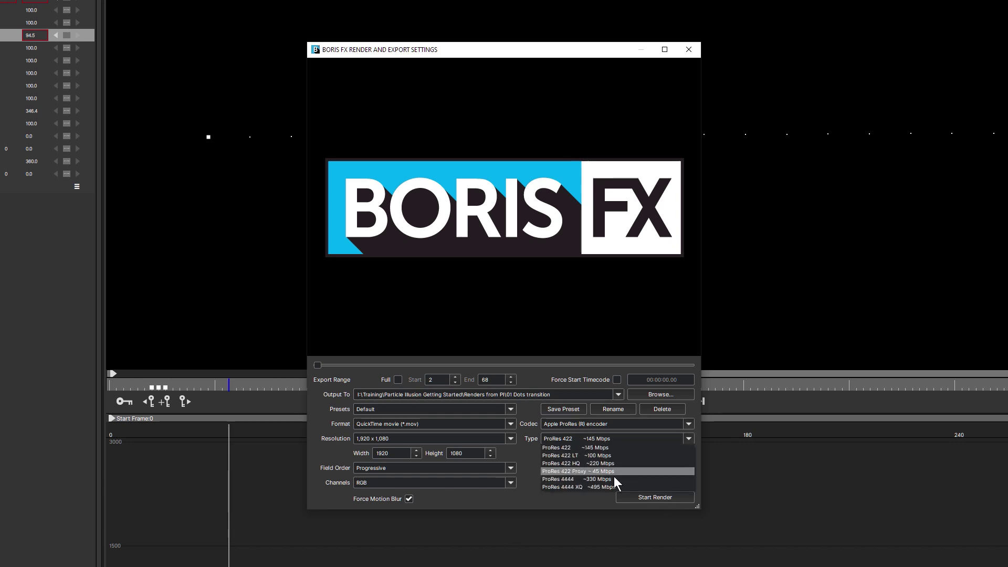
pyautogui.click(608, 481)
pyautogui.click(508, 483)
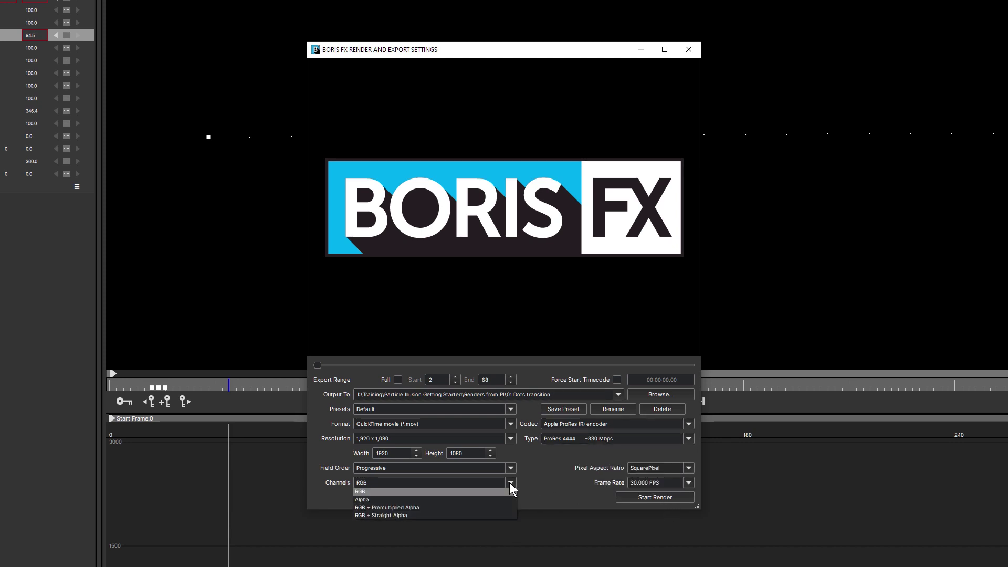
pyautogui.click(497, 515)
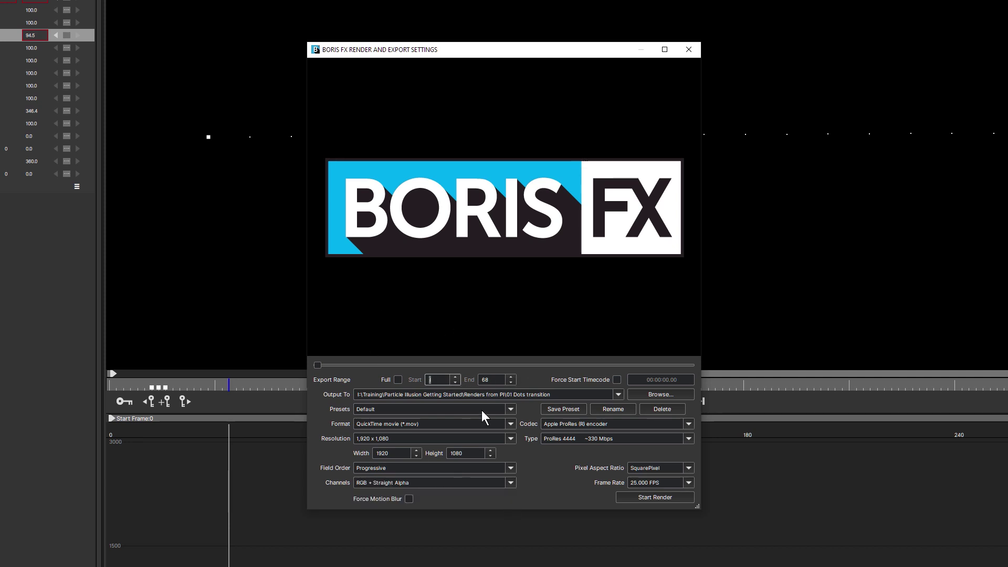
pyautogui.click(654, 498)
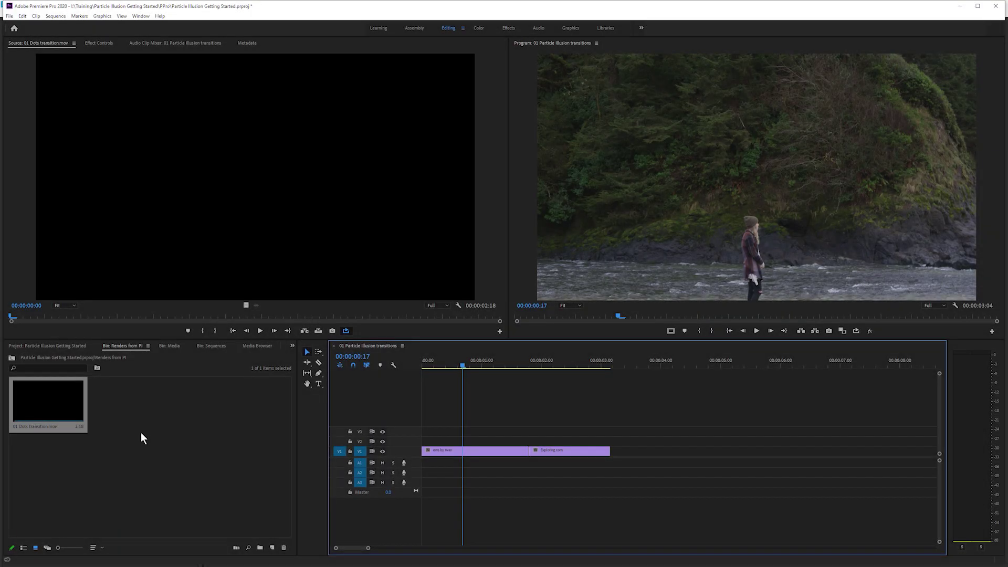
# Step: Load 01 Dots transition.mov in the Source monitor and place it on V2 over the cut
pyautogui.doubleClick(64, 410)
pyautogui.moveTo(87, 315); pyautogui.dragTo(162, 317)
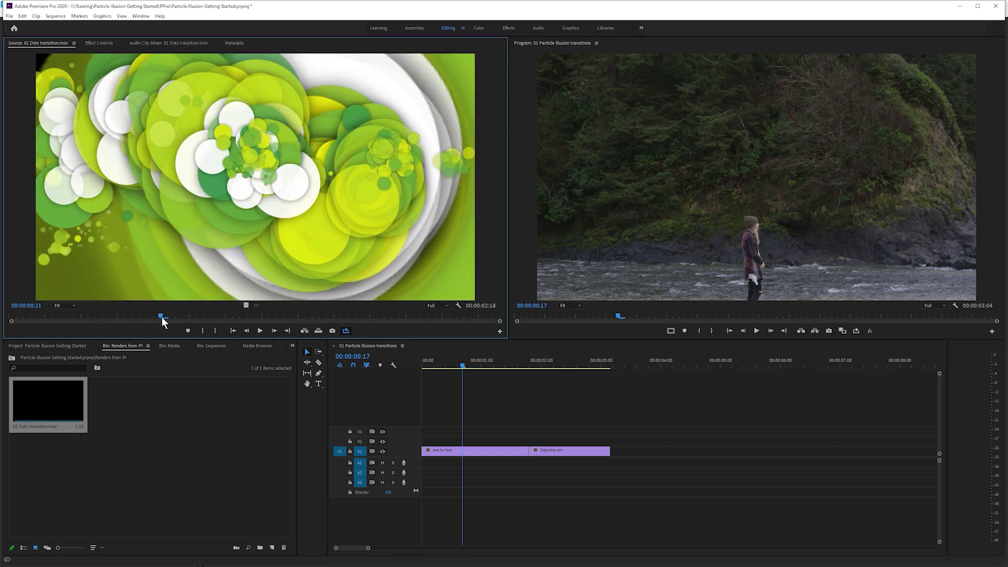
pyautogui.moveTo(257, 173); pyautogui.dragTo(555, 446)
# Step: Play the sequence from the beginning to review the transition overlay
pyautogui.press('Home')
pyautogui.press('space')
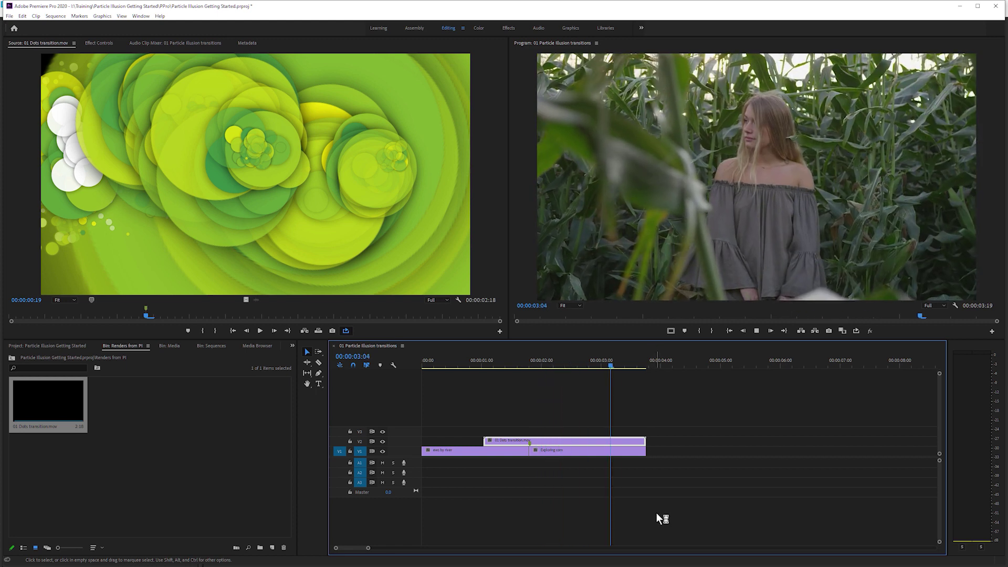
pyautogui.press('space')
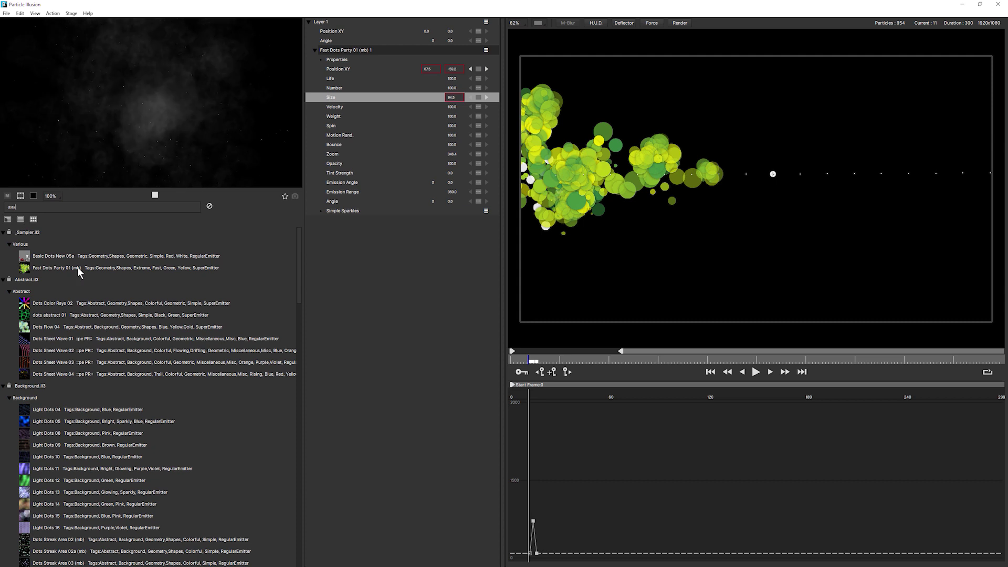
# Step: Select Fast Dots Party 01 (mb) from the dots results and preview it
pyautogui.click(79, 267)
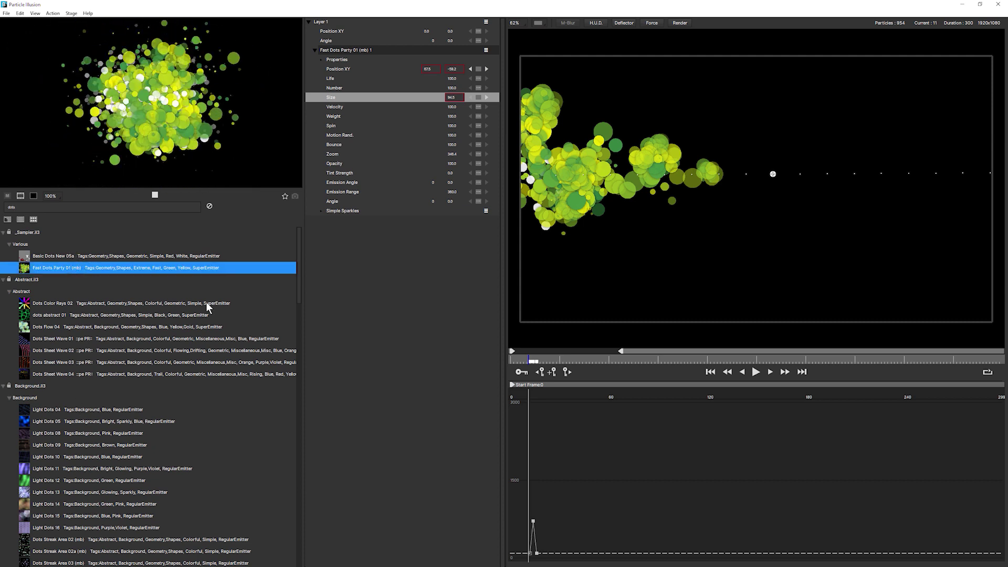
pyautogui.press('space')
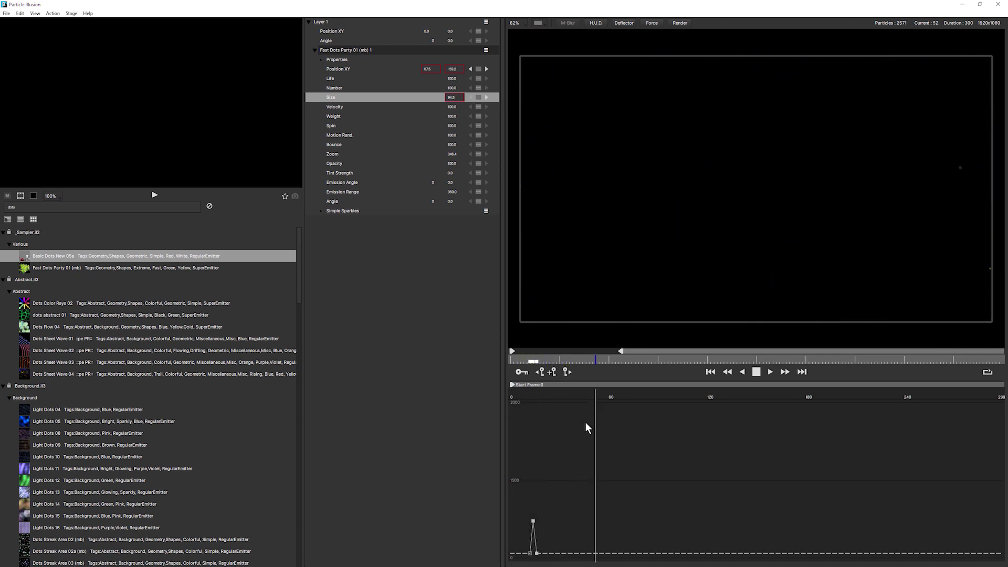